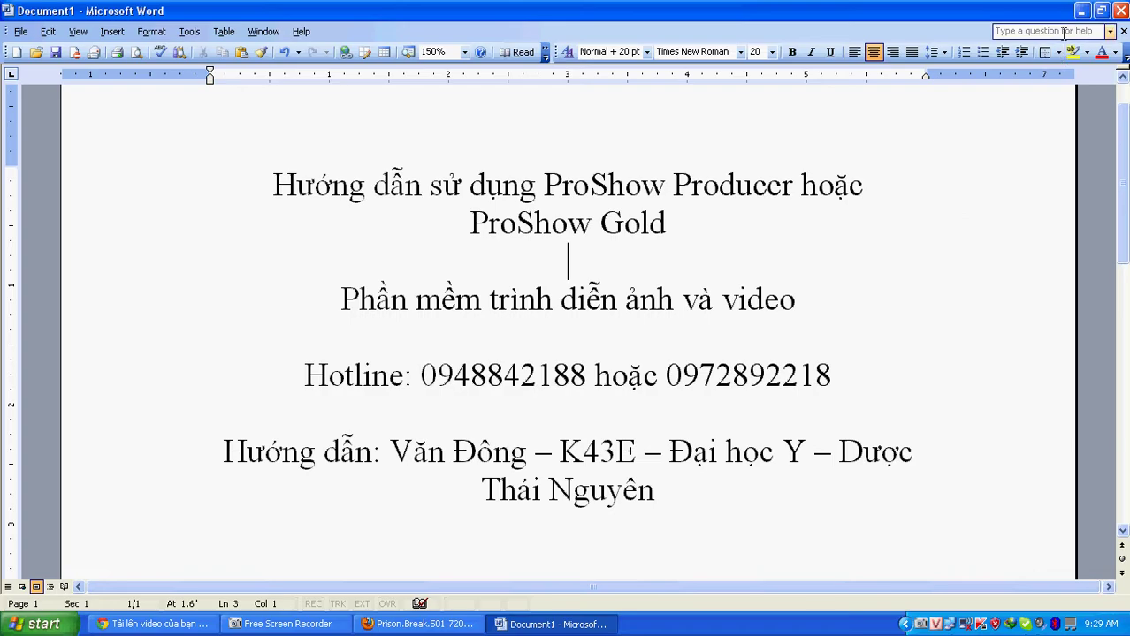
Step: Launch ProShow Producer past its evaluation notice and list the files of the Desktop folder
{"action": "left_click", "coordinate": [1081, 10]}
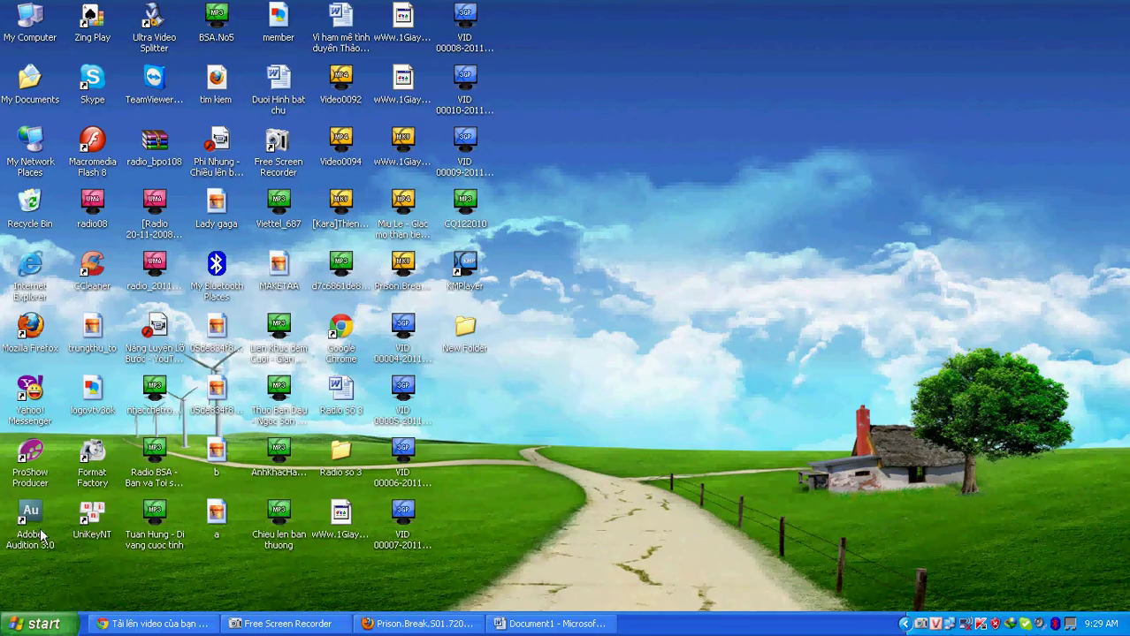
{"action": "left_click", "coordinate": [33, 454]}
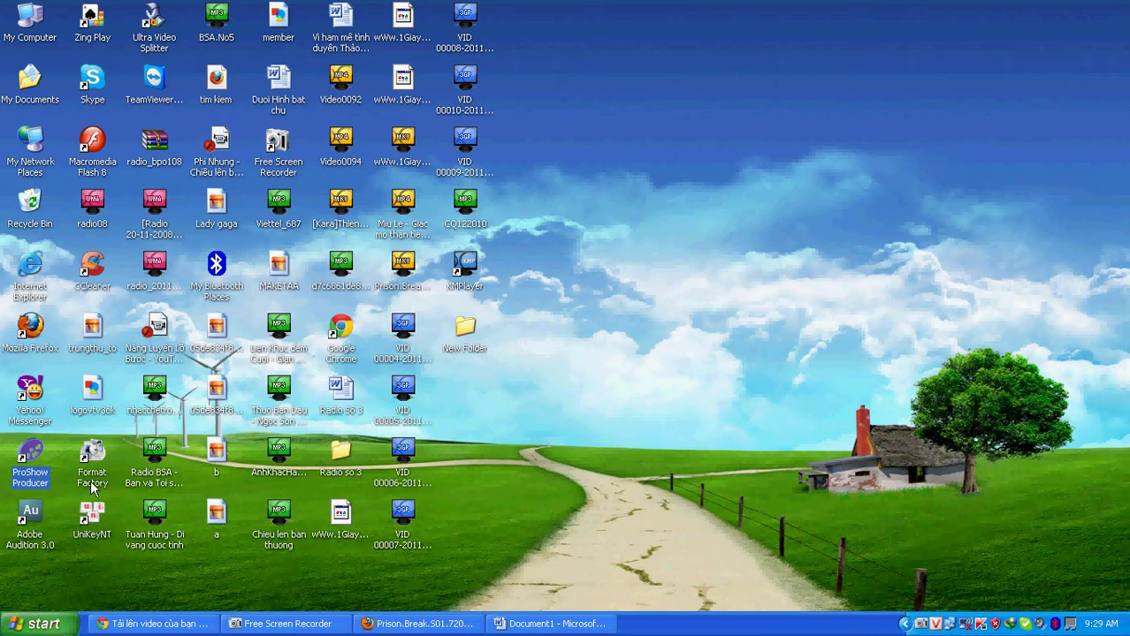
{"action": "double_click", "coordinate": [35, 460]}
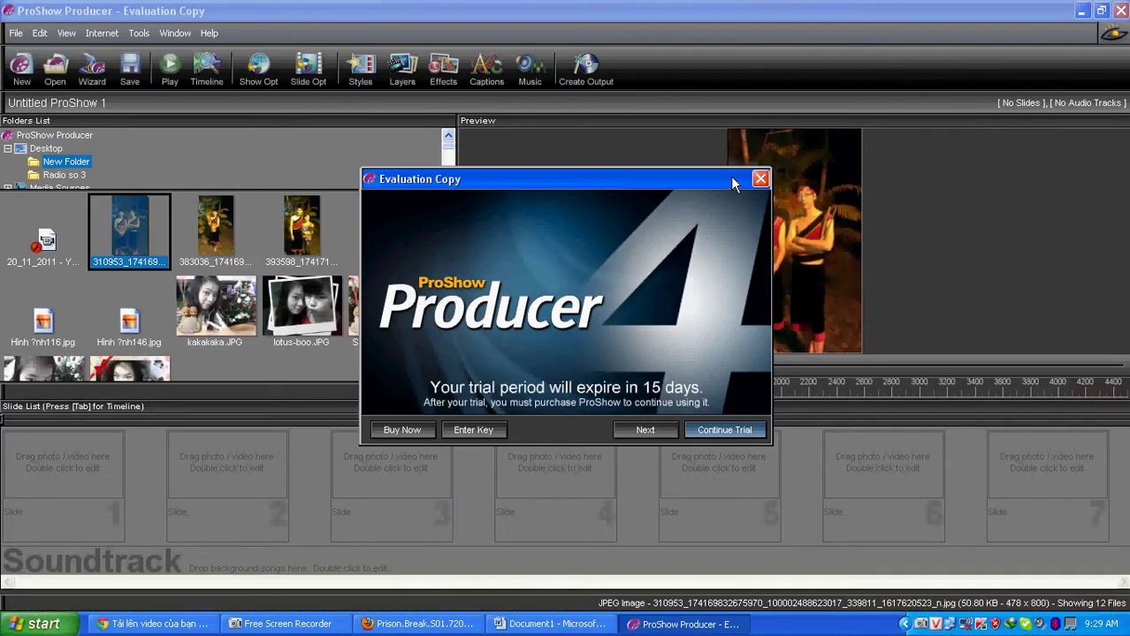
{"action": "left_click_drag", "start_coordinate": [732, 186], "coordinate": [691, 170]}
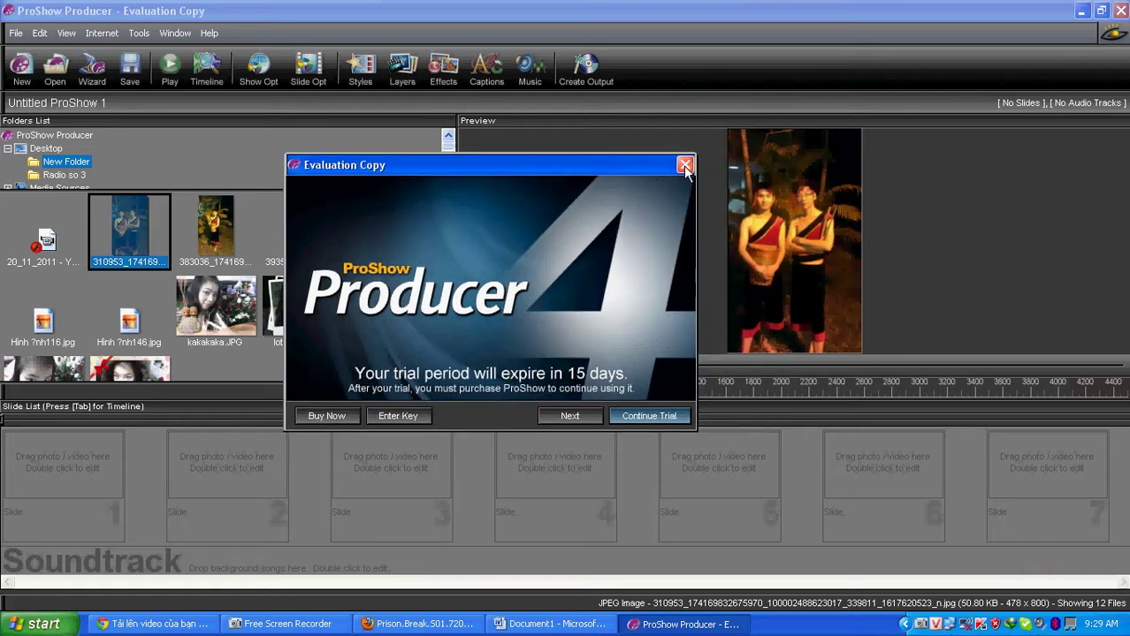
{"action": "key", "text": "Return"}
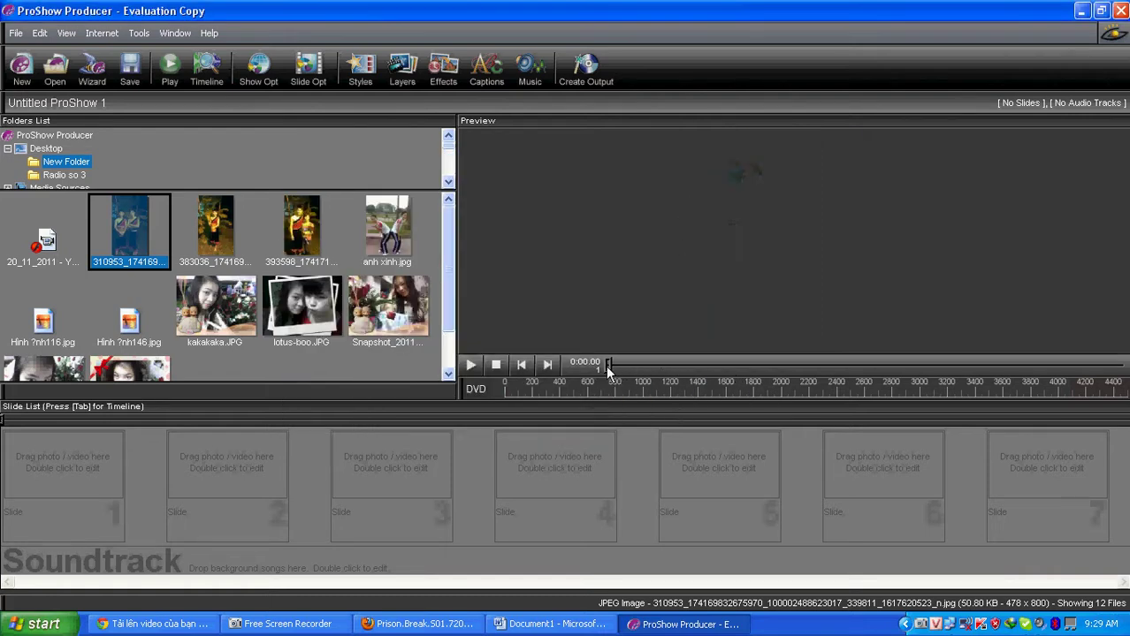
{"action": "left_click", "coordinate": [40, 149]}
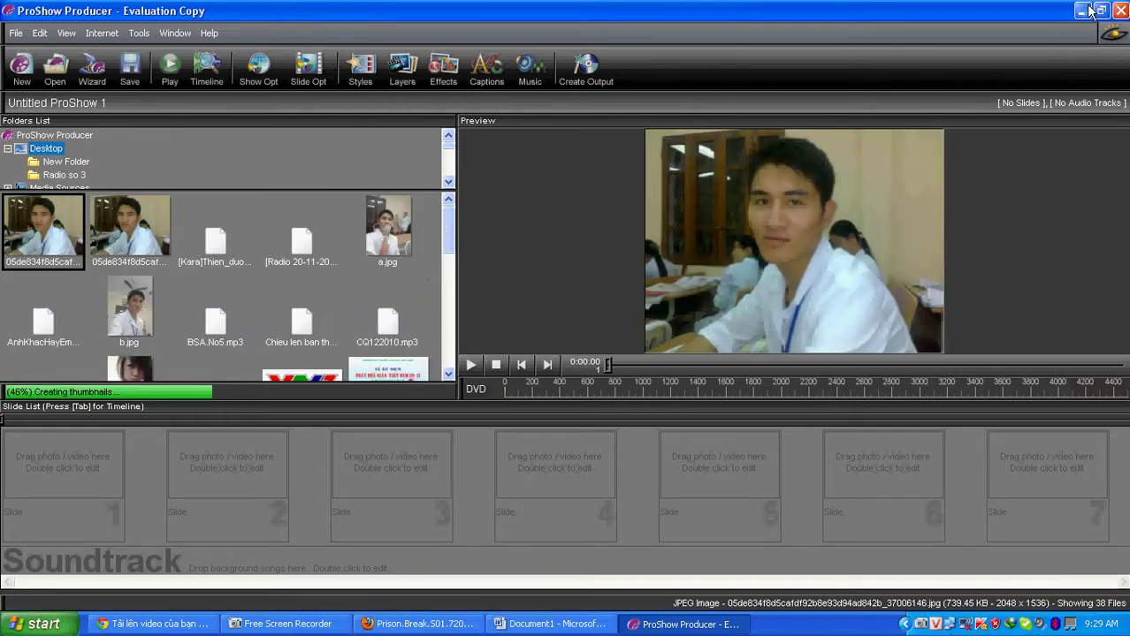
Step: Examine the pictures stored in New Folder on the desktop in a file window, and close that window
{"action": "left_click", "coordinate": [1080, 11]}
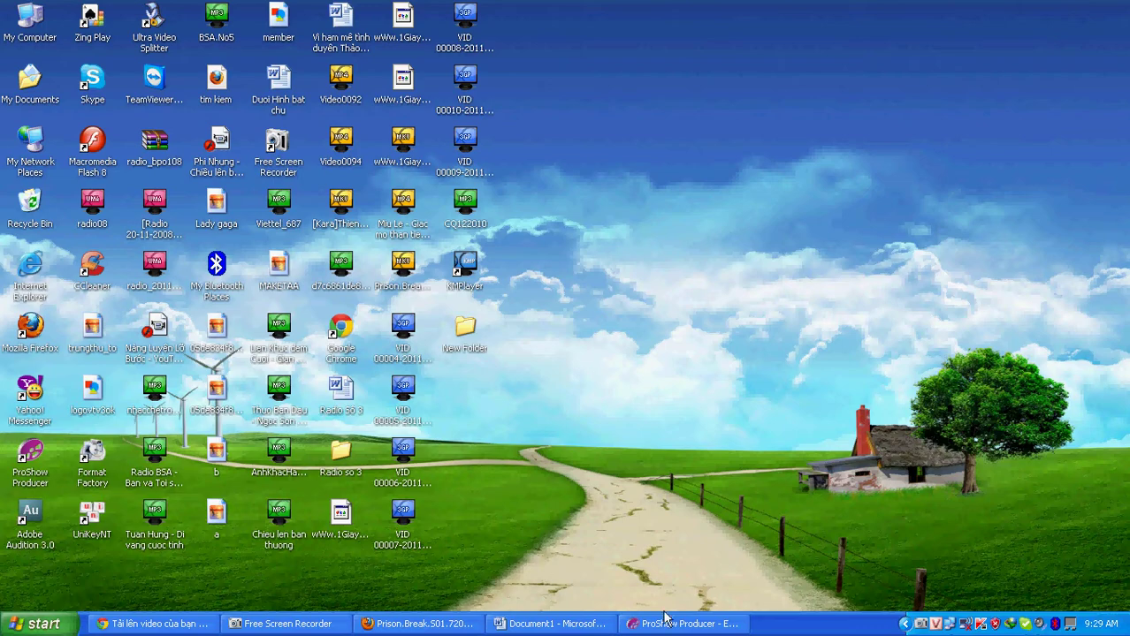
{"action": "double_click", "coordinate": [466, 346]}
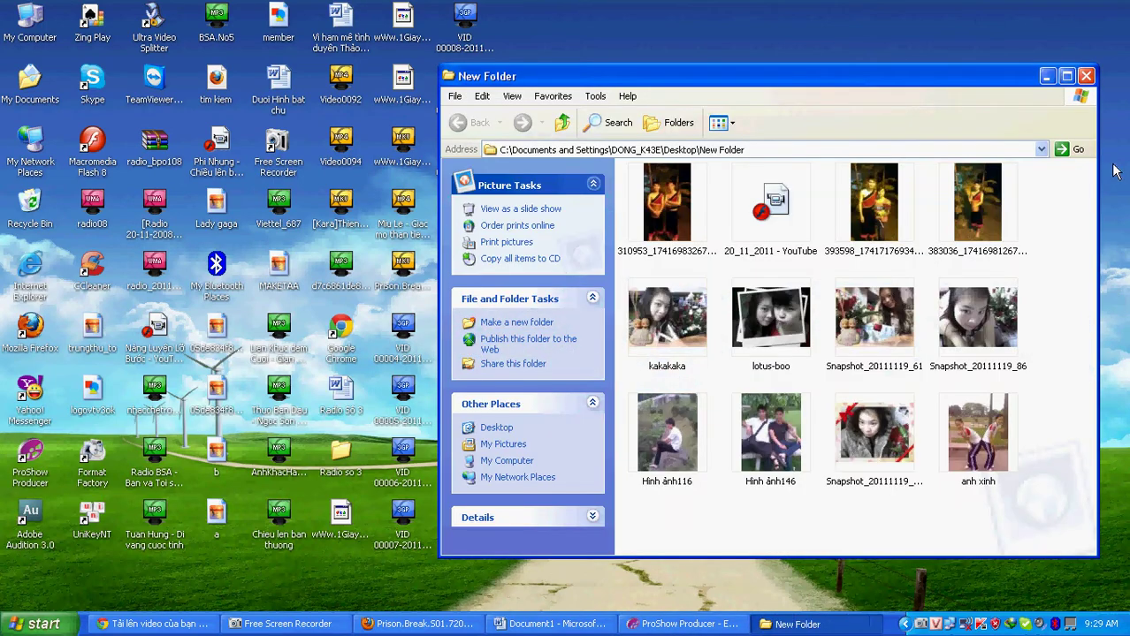
{"action": "left_click", "coordinate": [1066, 77]}
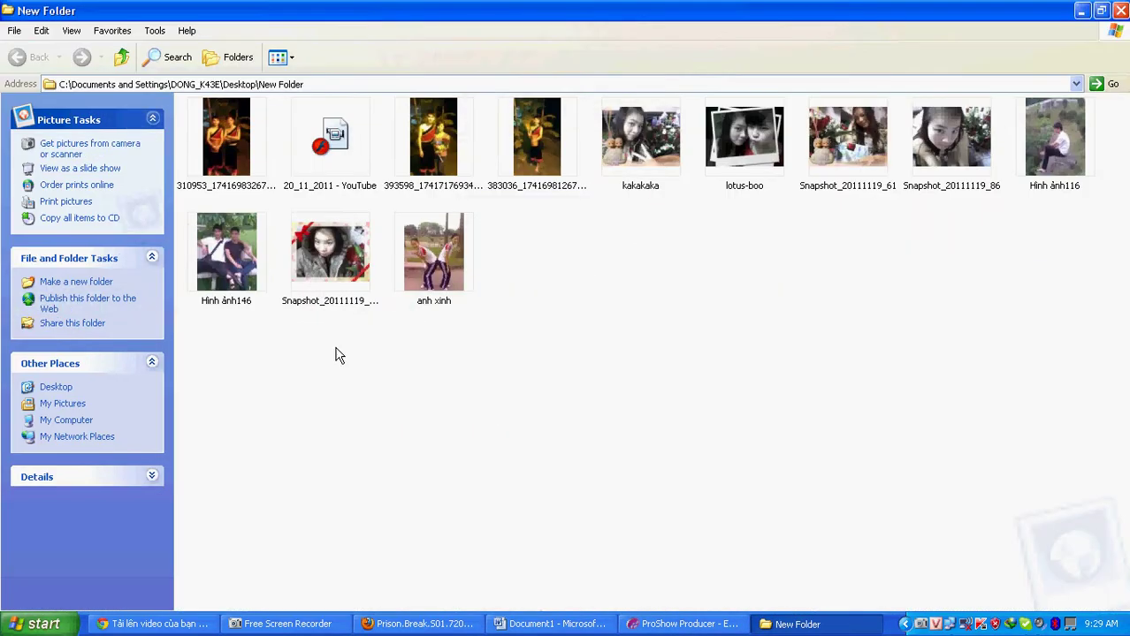
{"action": "left_click", "coordinate": [1119, 11]}
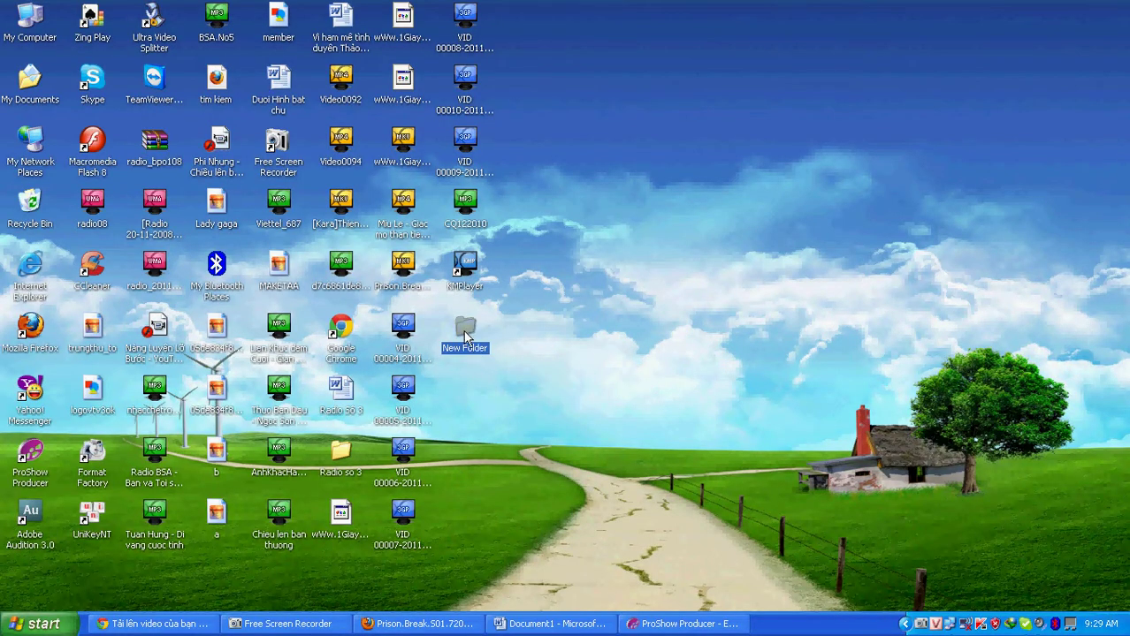
{"action": "double_click", "coordinate": [466, 337]}
{"action": "left_click", "coordinate": [1117, 11]}
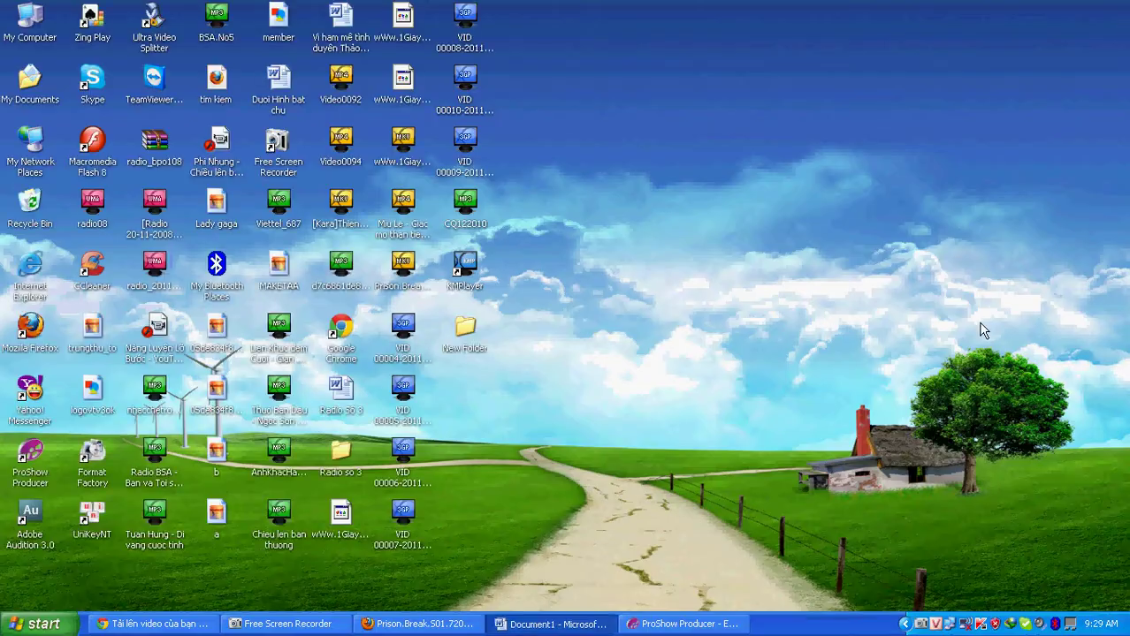
Step: Switch back to ProShow Producer and show the contents of New Folder under Desktop
{"action": "left_click", "coordinate": [685, 624]}
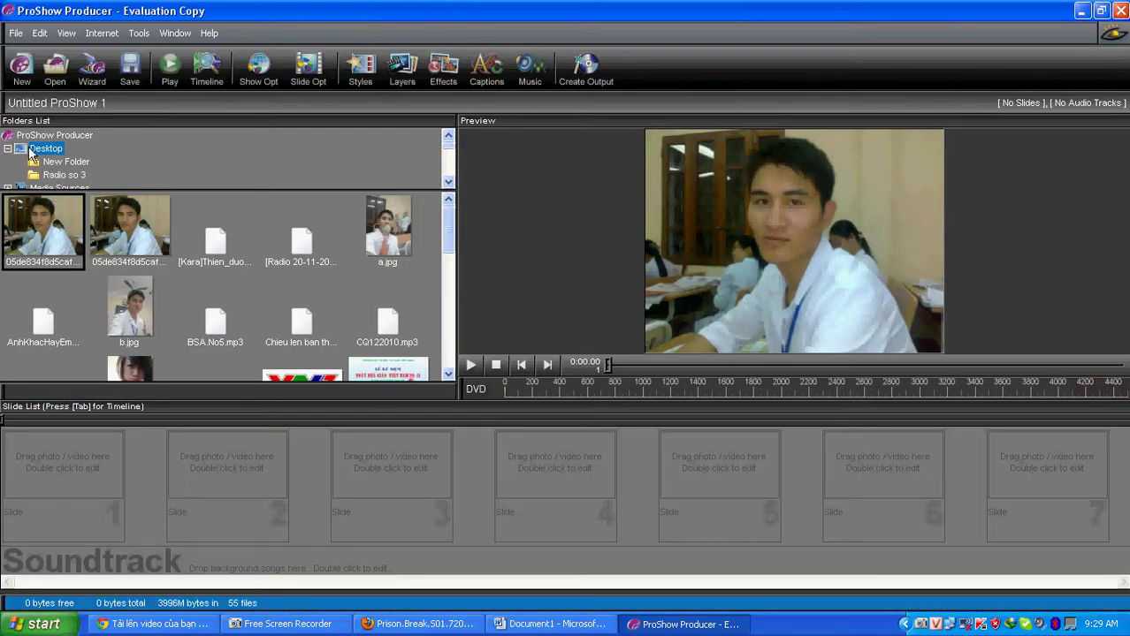
{"action": "left_click", "coordinate": [7, 148]}
{"action": "left_click", "coordinate": [7, 148]}
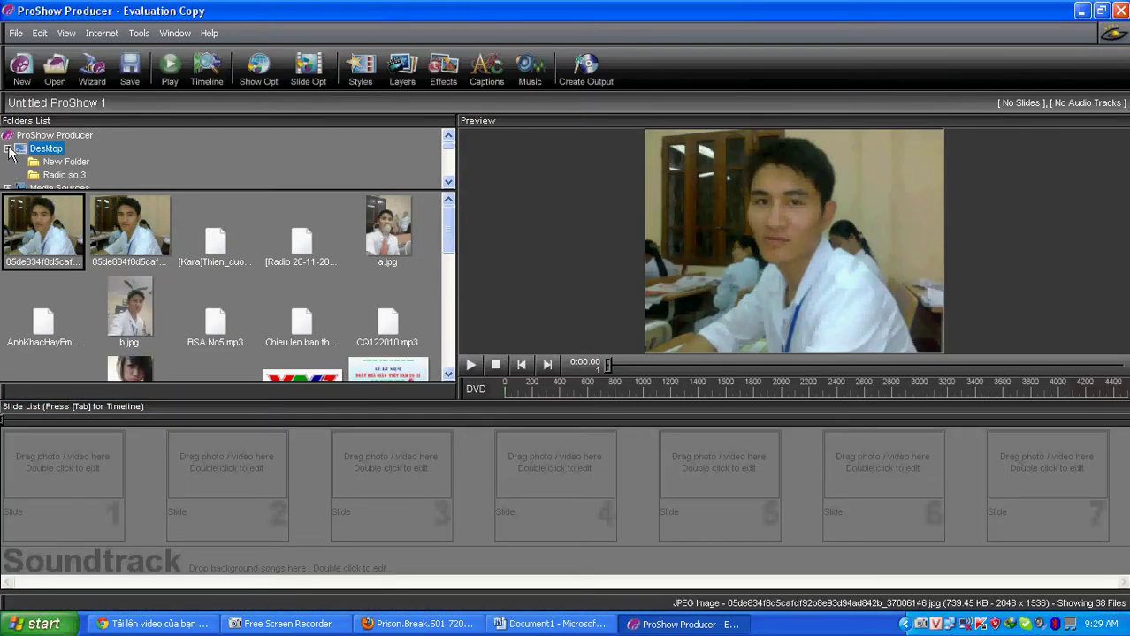
{"action": "left_click", "coordinate": [65, 162]}
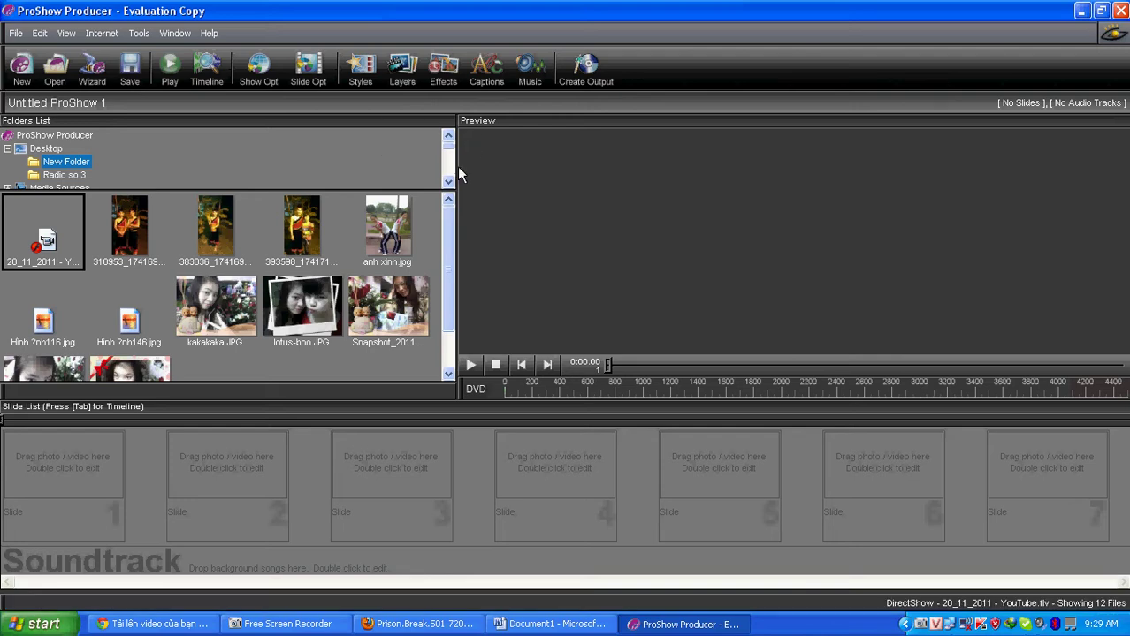
Step: Look through the drives and folders in the folder tree, ending back at New Folder under Desktop
{"action": "scroll", "coordinate": [88, 159], "scroll_direction": "down", "scroll_amount": 2}
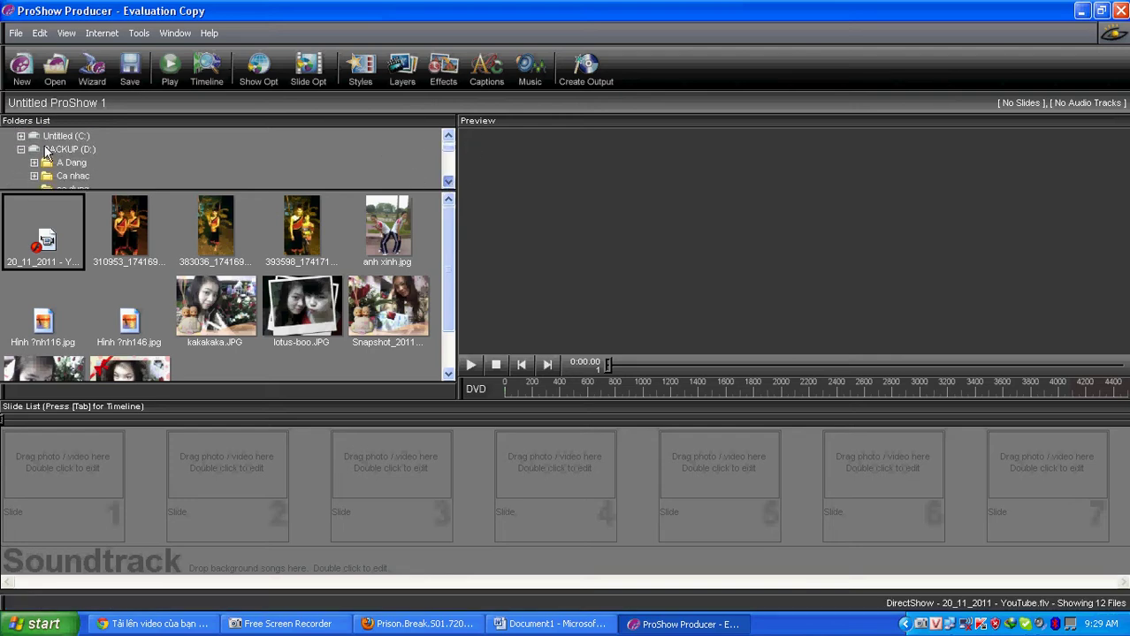
{"action": "scroll", "coordinate": [122, 159], "scroll_direction": "up", "scroll_amount": 3}
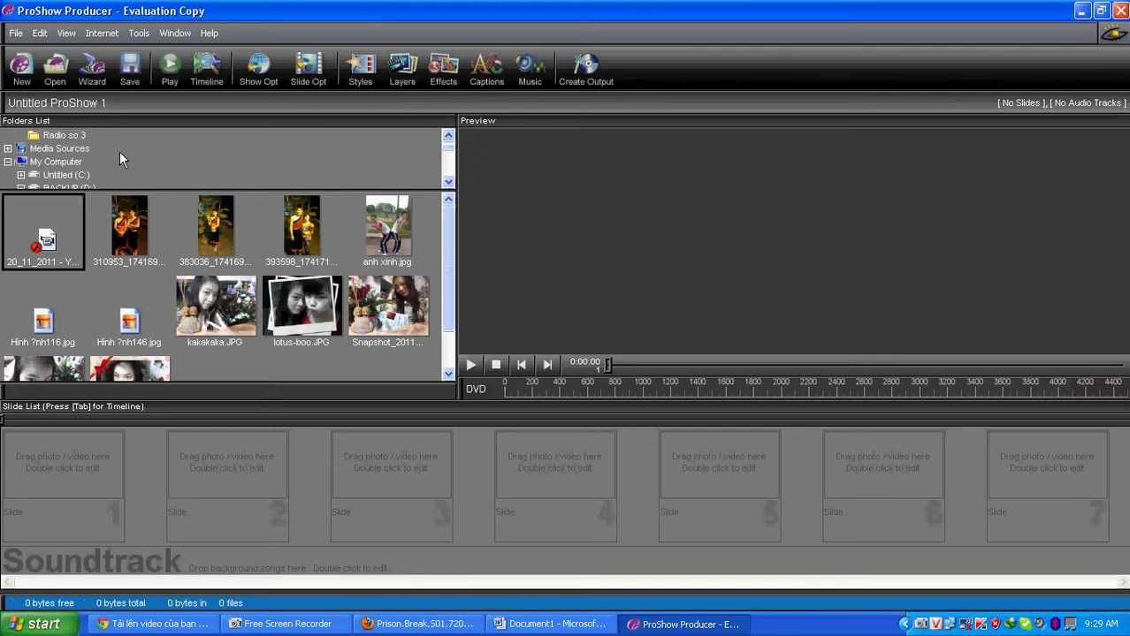
{"action": "scroll", "coordinate": [7, 173], "scroll_direction": "up", "scroll_amount": 1}
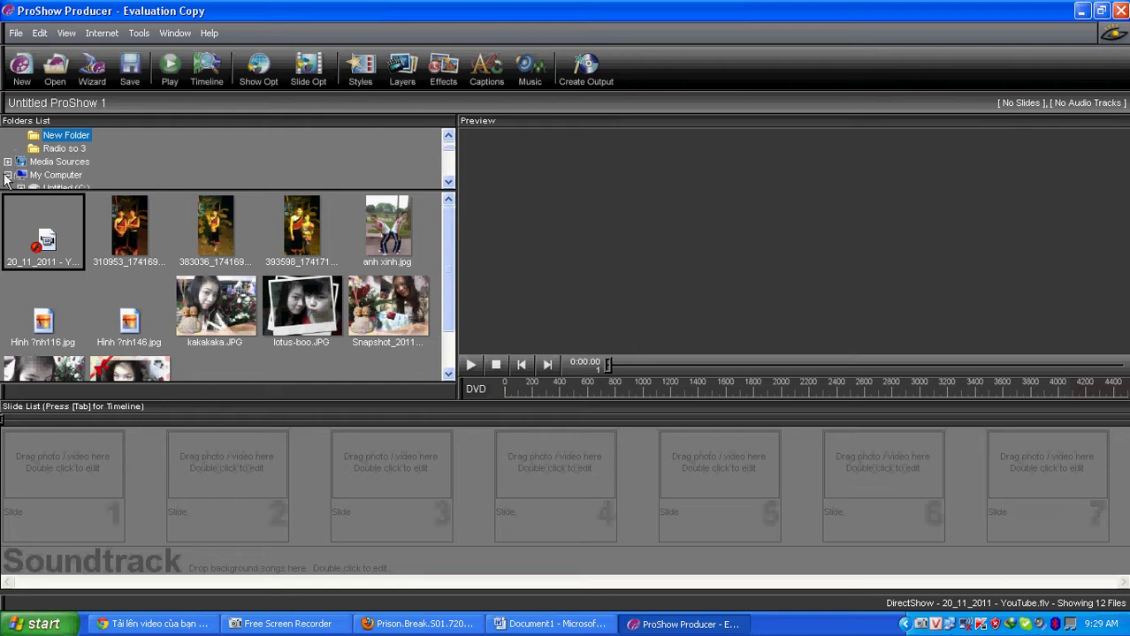
{"action": "scroll", "coordinate": [7, 177], "scroll_direction": "down", "scroll_amount": 3}
{"action": "scroll", "coordinate": [444, 177], "scroll_direction": "down", "scroll_amount": 2}
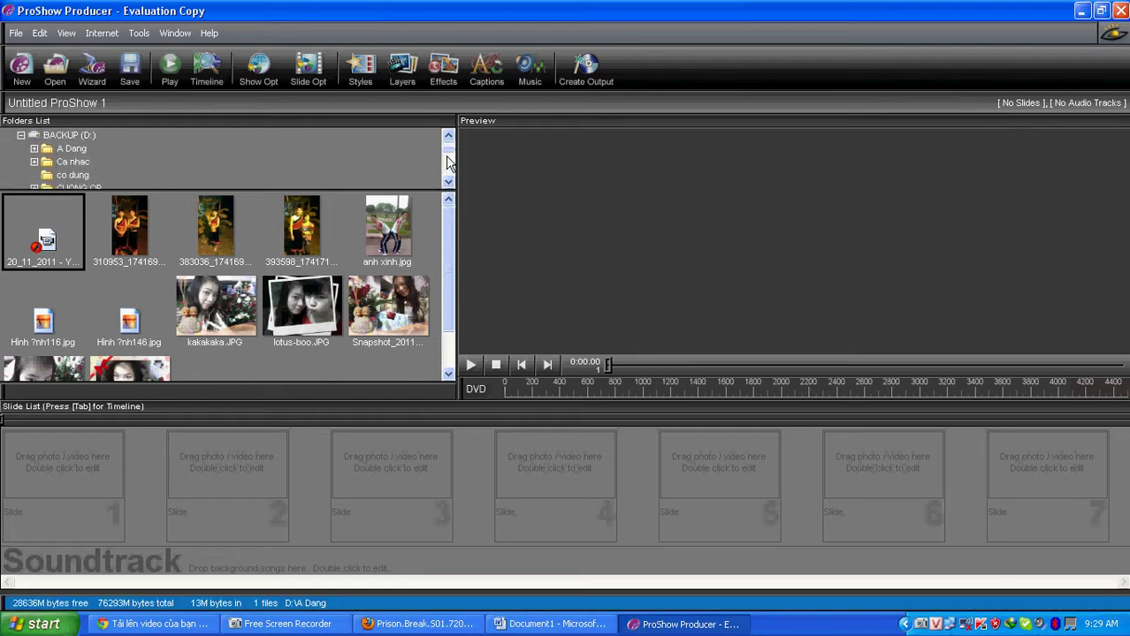
{"action": "scroll", "coordinate": [448, 141], "scroll_direction": "up", "scroll_amount": 4}
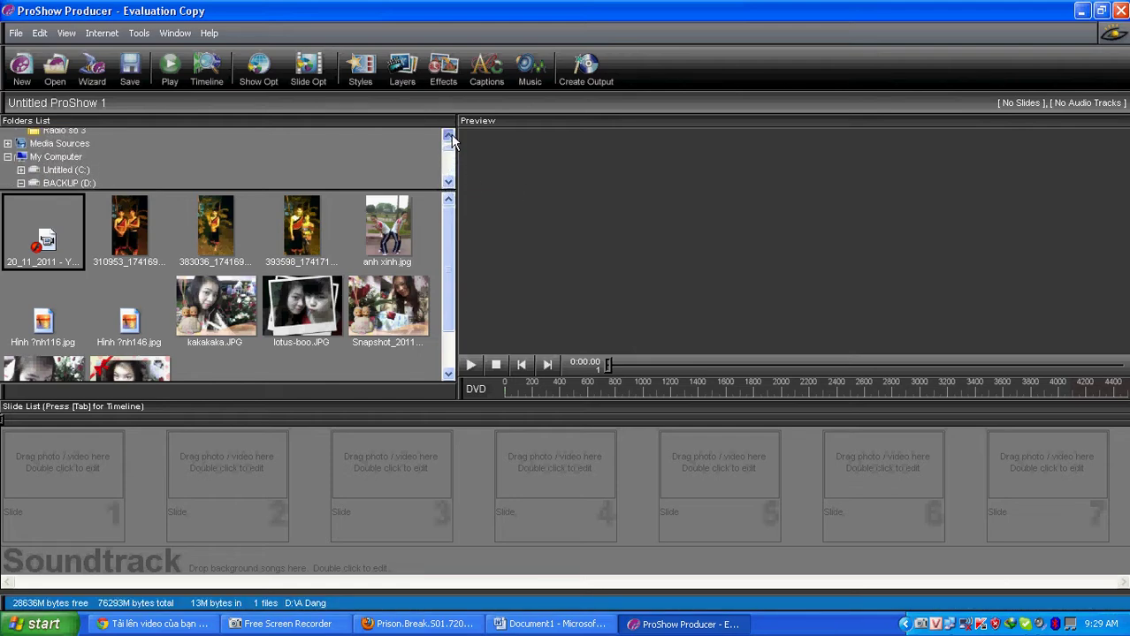
{"action": "scroll", "coordinate": [451, 141], "scroll_direction": "up", "scroll_amount": 2}
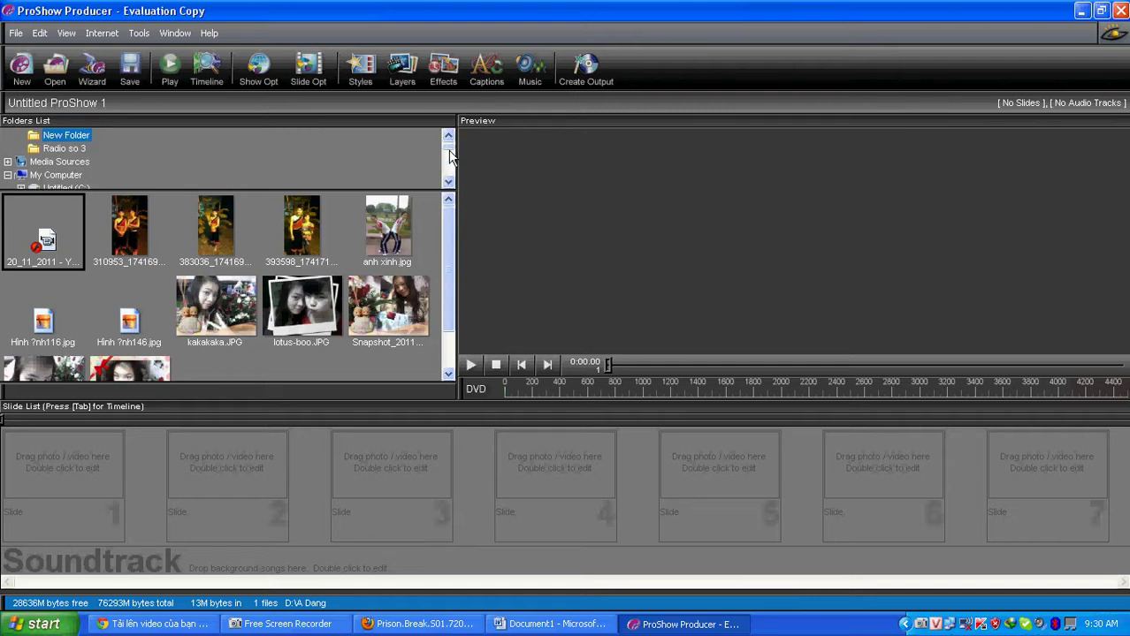
{"action": "scroll", "coordinate": [449, 155], "scroll_direction": "down", "scroll_amount": 1}
{"action": "scroll", "coordinate": [449, 150], "scroll_direction": "up", "scroll_amount": 2}
{"action": "left_click", "coordinate": [135, 163]}
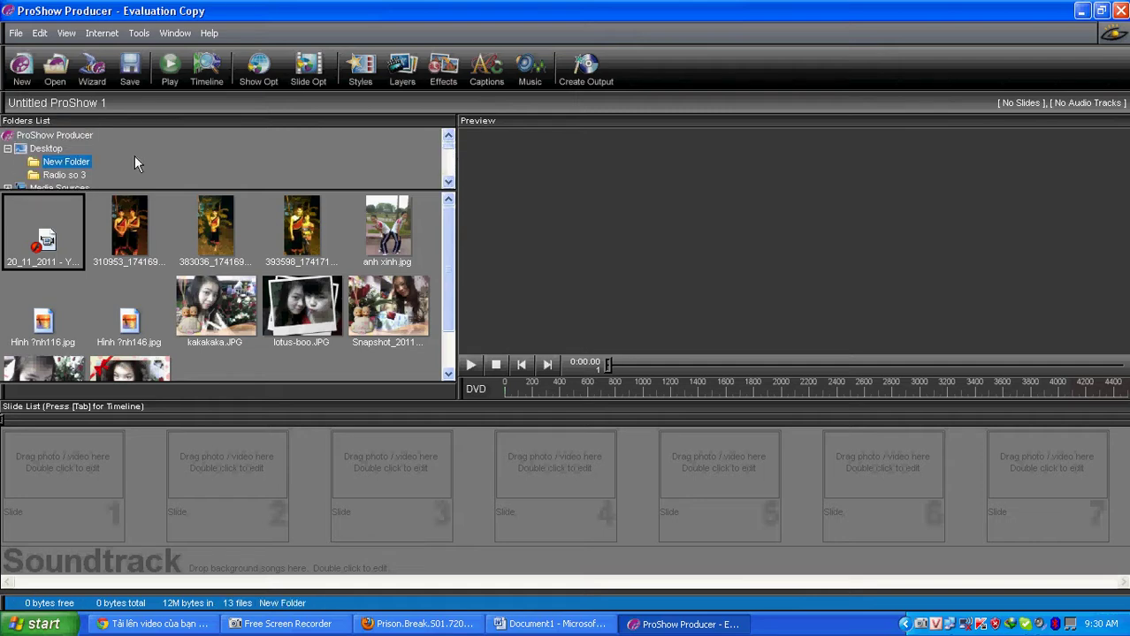
{"action": "left_click", "coordinate": [65, 164]}
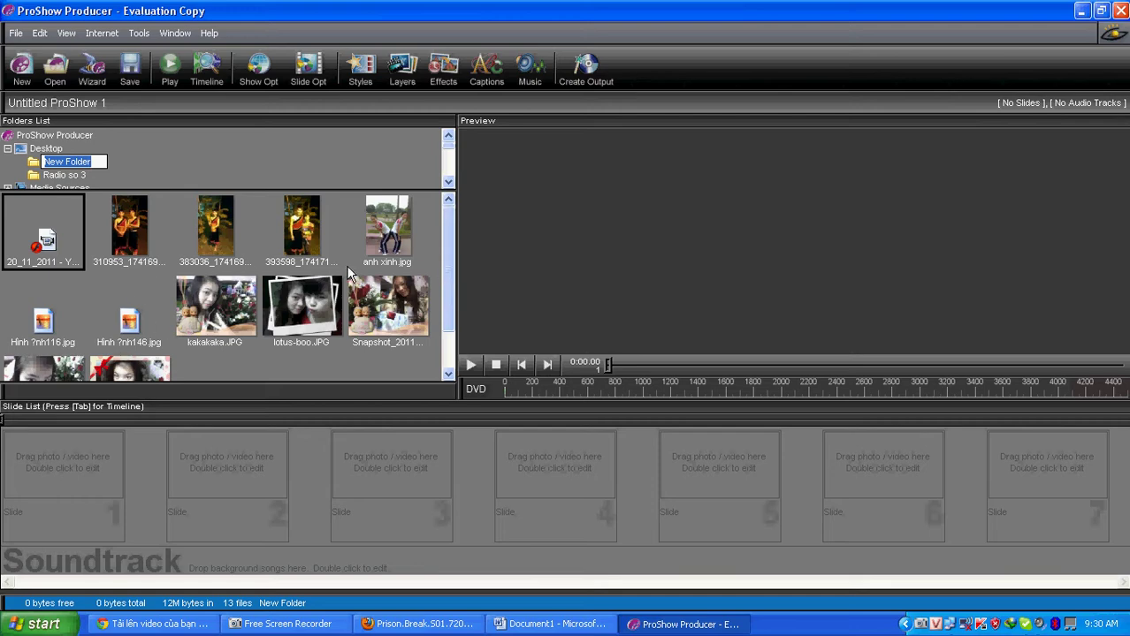
Step: Preview the photos in New Folder one after another, from the night portraits to kakakaka.JPG
{"action": "left_click", "coordinate": [140, 229]}
{"action": "left_click", "coordinate": [216, 232]}
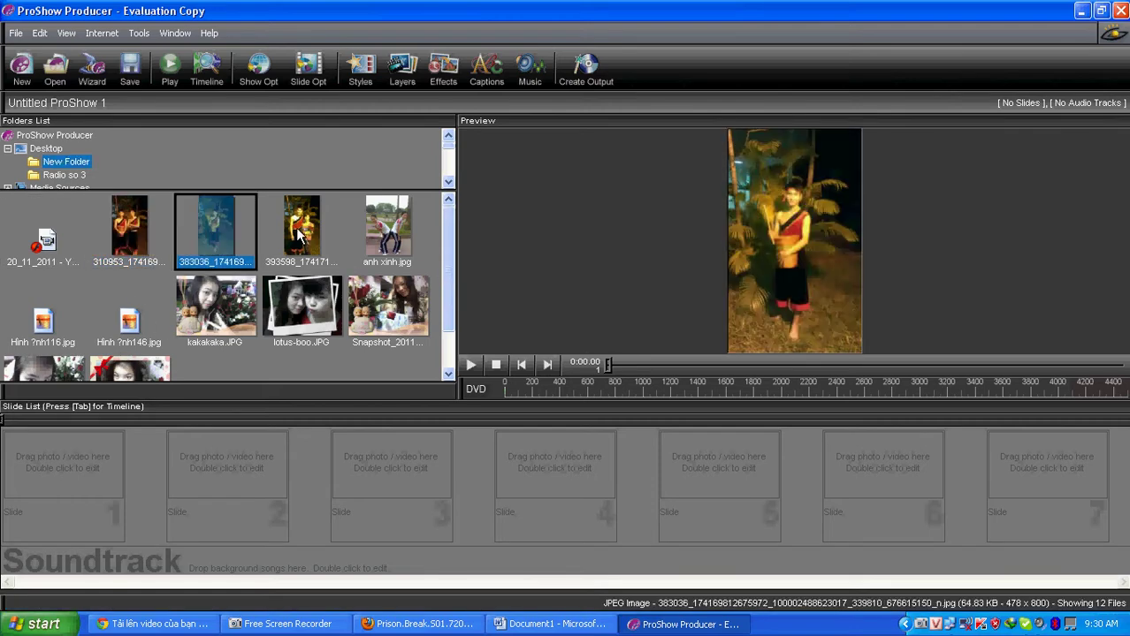
{"action": "left_click", "coordinate": [300, 234]}
{"action": "left_click", "coordinate": [382, 229]}
{"action": "left_click", "coordinate": [388, 314]}
{"action": "left_click", "coordinate": [324, 306]}
{"action": "left_click", "coordinate": [208, 312]}
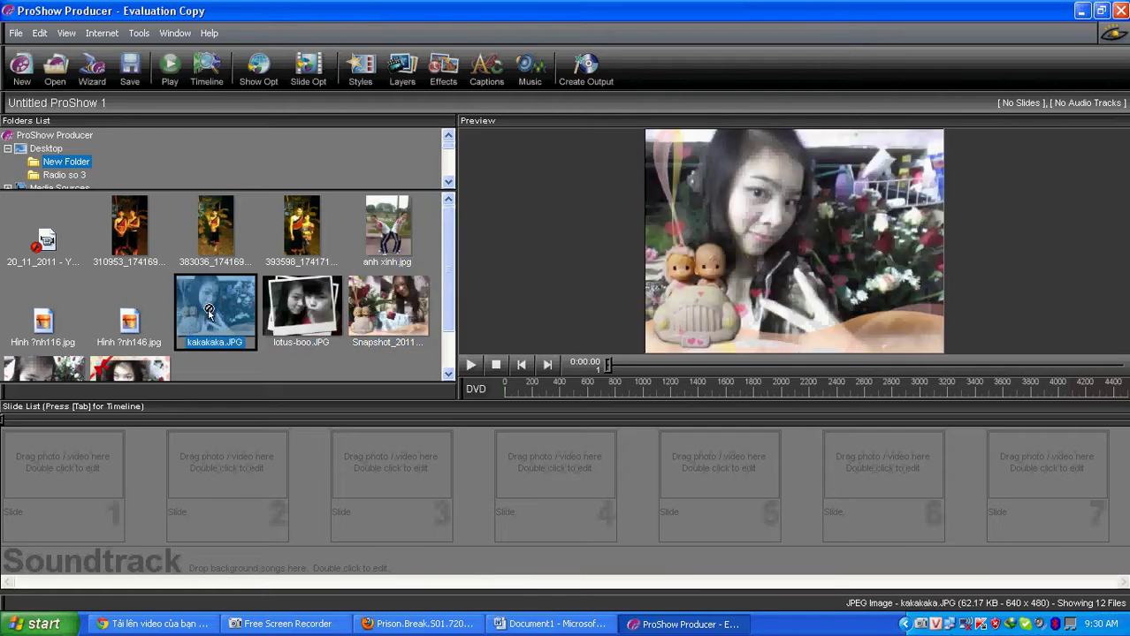
Step: Check the previews of Hình ?nh116.jpg and Hình ?nh146.jpg against that of kakakaka.JPG
{"action": "left_click", "coordinate": [141, 318]}
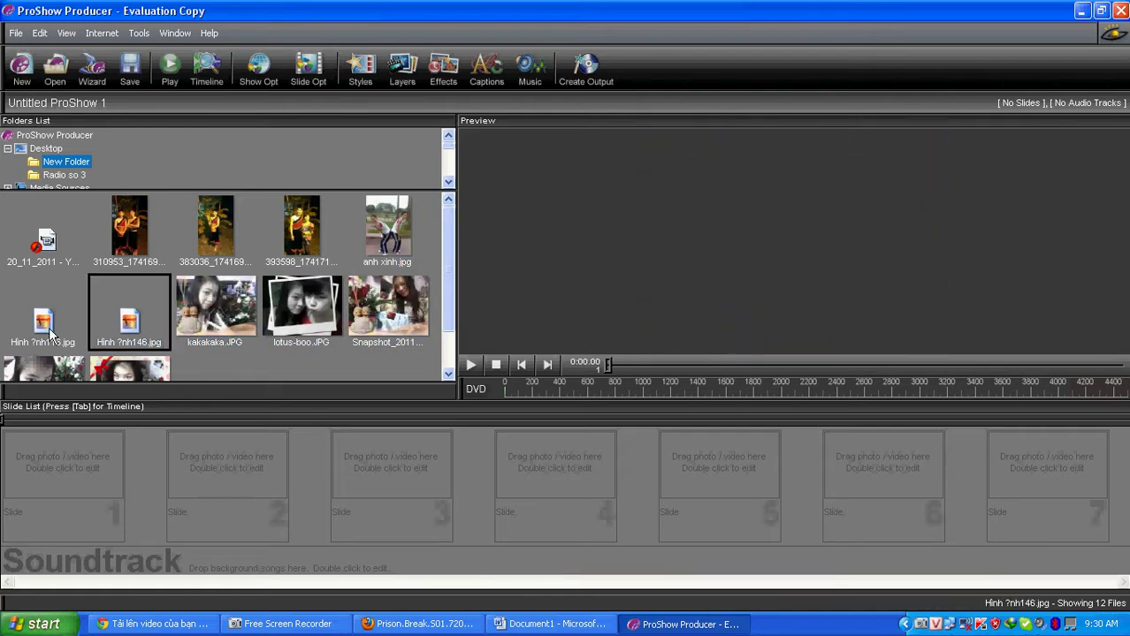
{"action": "left_click", "coordinate": [48, 325]}
{"action": "left_click", "coordinate": [117, 323]}
{"action": "left_click", "coordinate": [52, 326]}
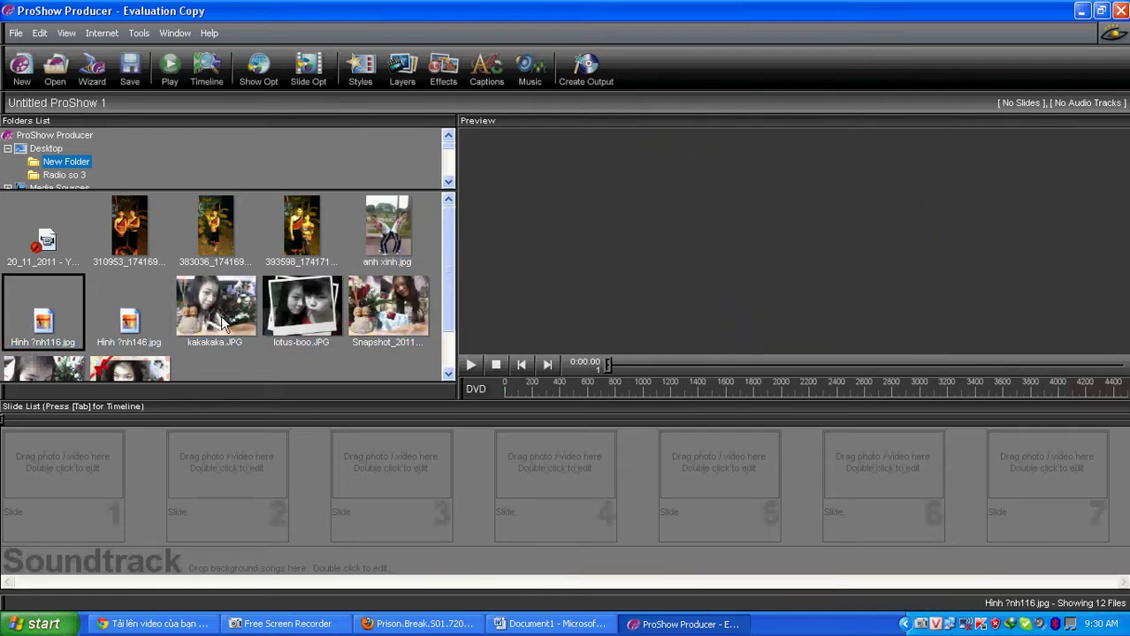
{"action": "left_click", "coordinate": [219, 315]}
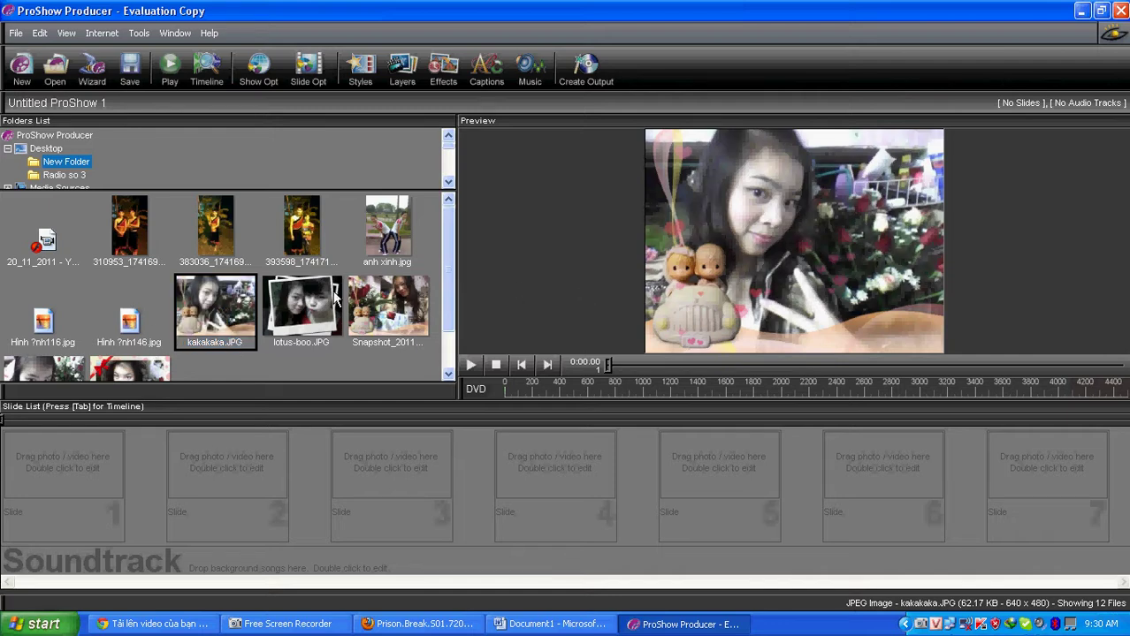
{"action": "left_click", "coordinate": [122, 316]}
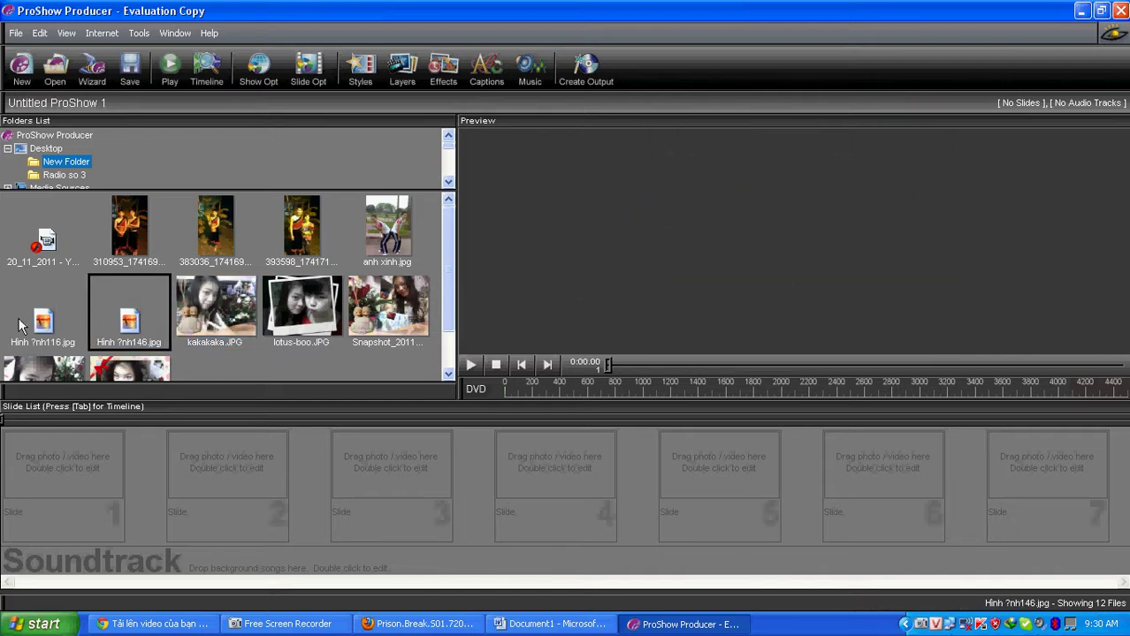
{"action": "left_click", "coordinate": [55, 322]}
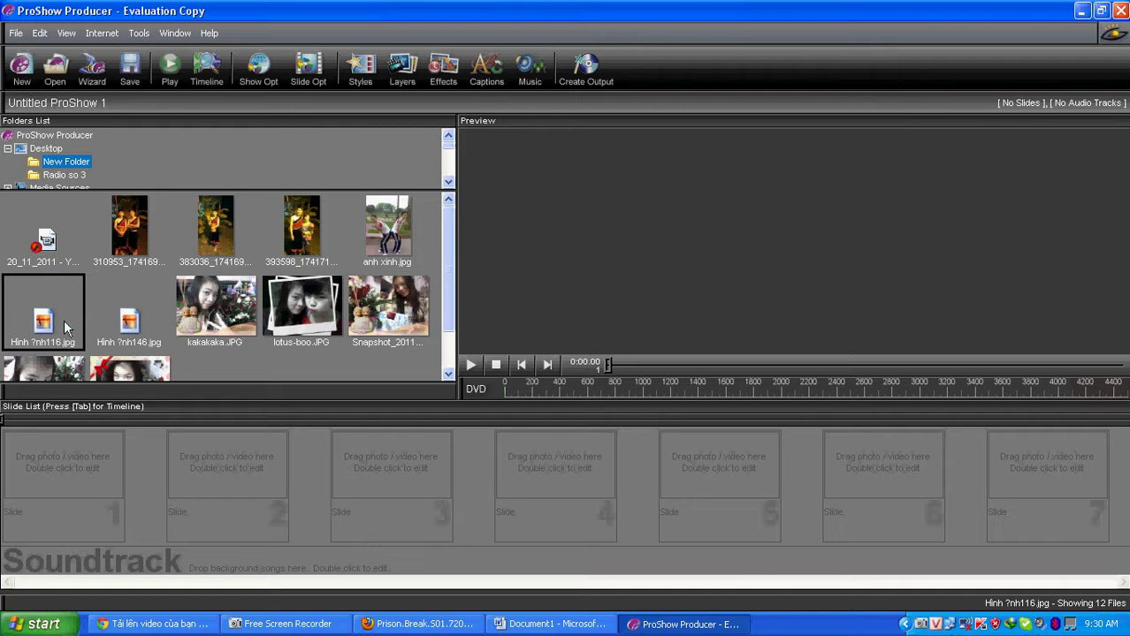
{"action": "left_click", "coordinate": [129, 320]}
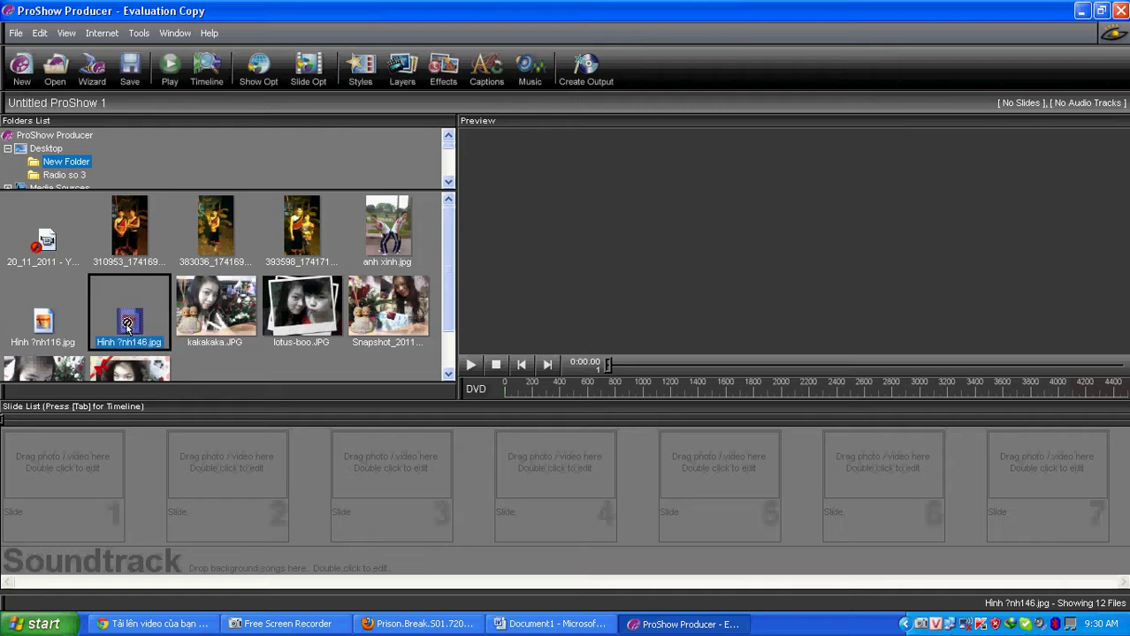
{"action": "left_click", "coordinate": [44, 327]}
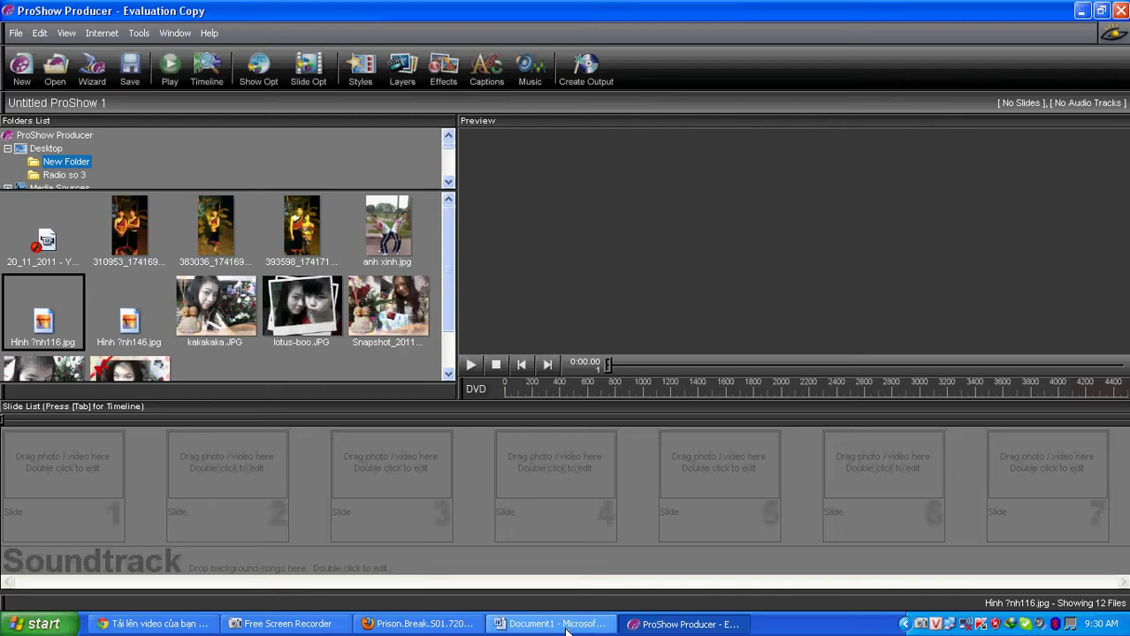
Step: Switch to the Word document and add the heading "Lưu ý" below its last line, separated by a blank line
{"action": "left_click", "coordinate": [566, 629]}
{"action": "left_click", "coordinate": [706, 434]}
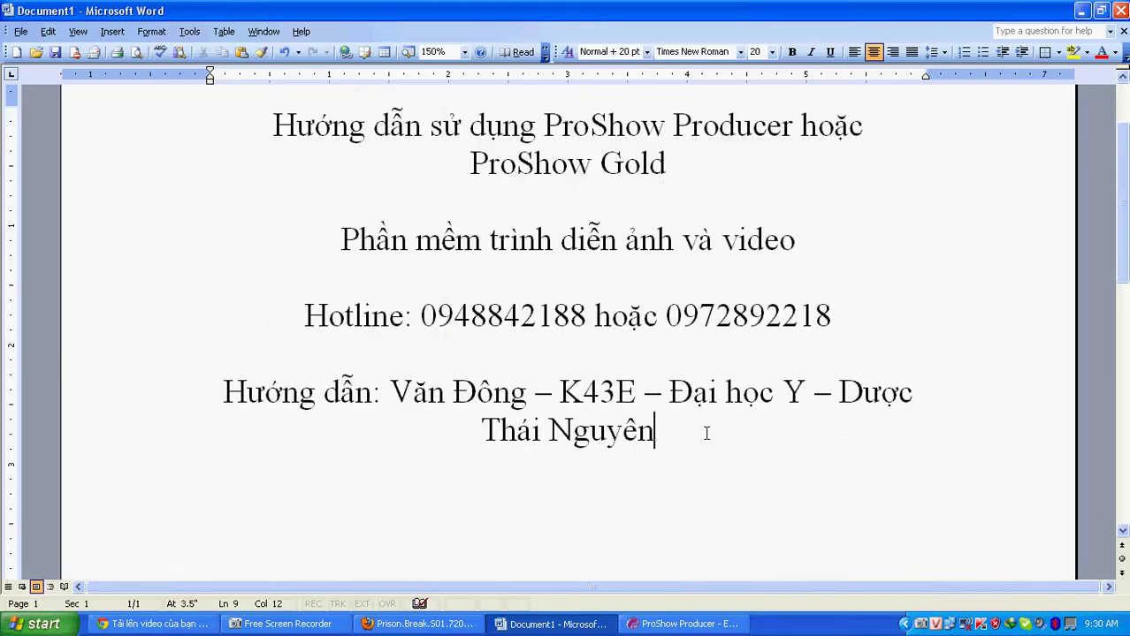
{"action": "key", "text": "Return"}
{"action": "key", "text": "Return"}
{"action": "type", "text": "Luu"}
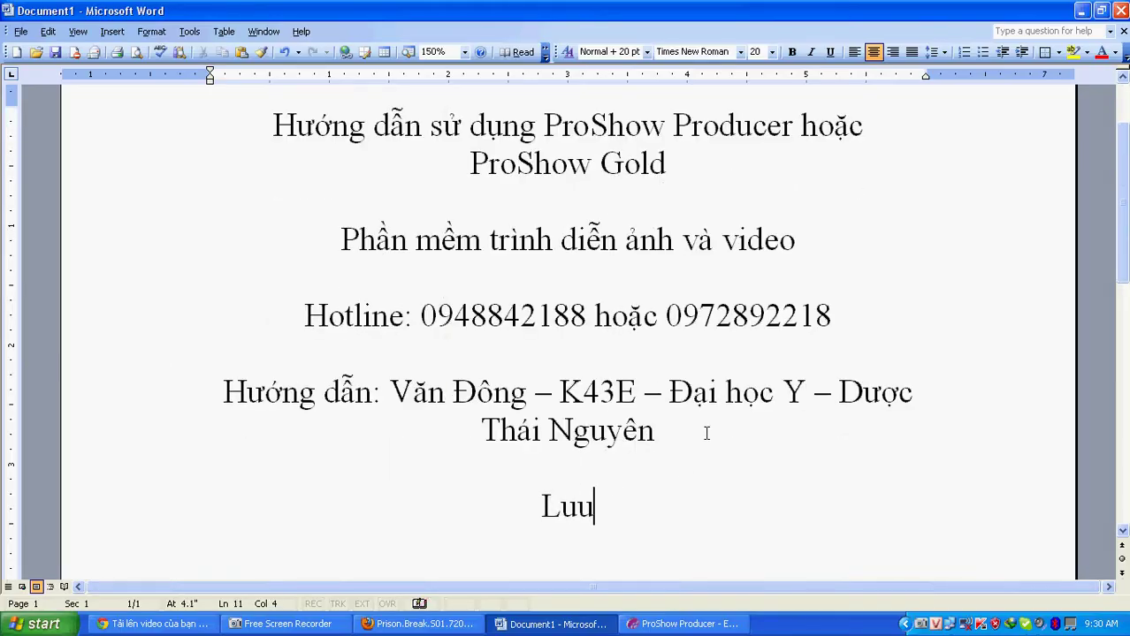
{"action": "type", "text": "w y"}
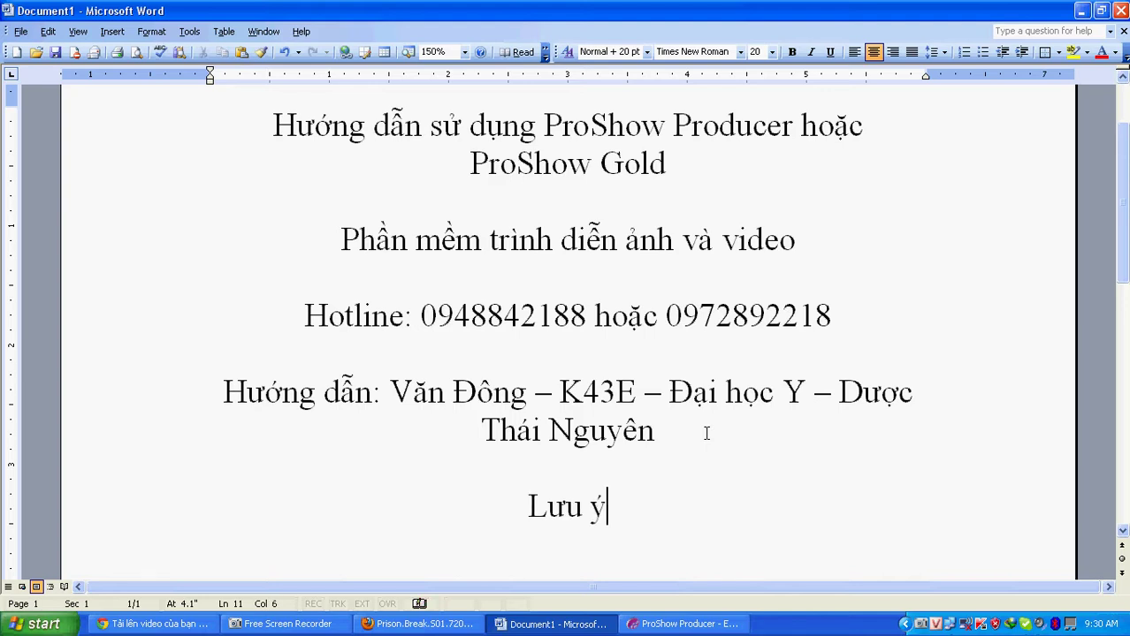
Step: Write "Các ảnh bạn pải đổi tên tiếng việt không dấu" below the "Lưu ý" heading, separated by a blank line
{"action": "key", "text": "Return"}
{"action": "key", "text": "Return"}
{"action": "type", "text": "Cacs"}
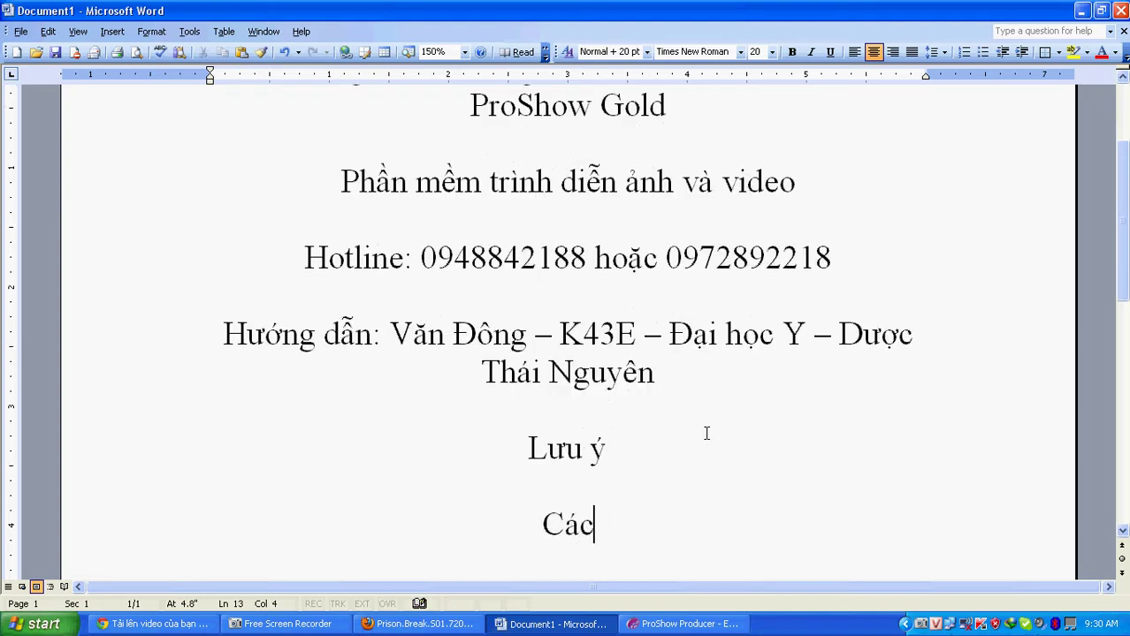
{"action": "type", "text": " anhr "}
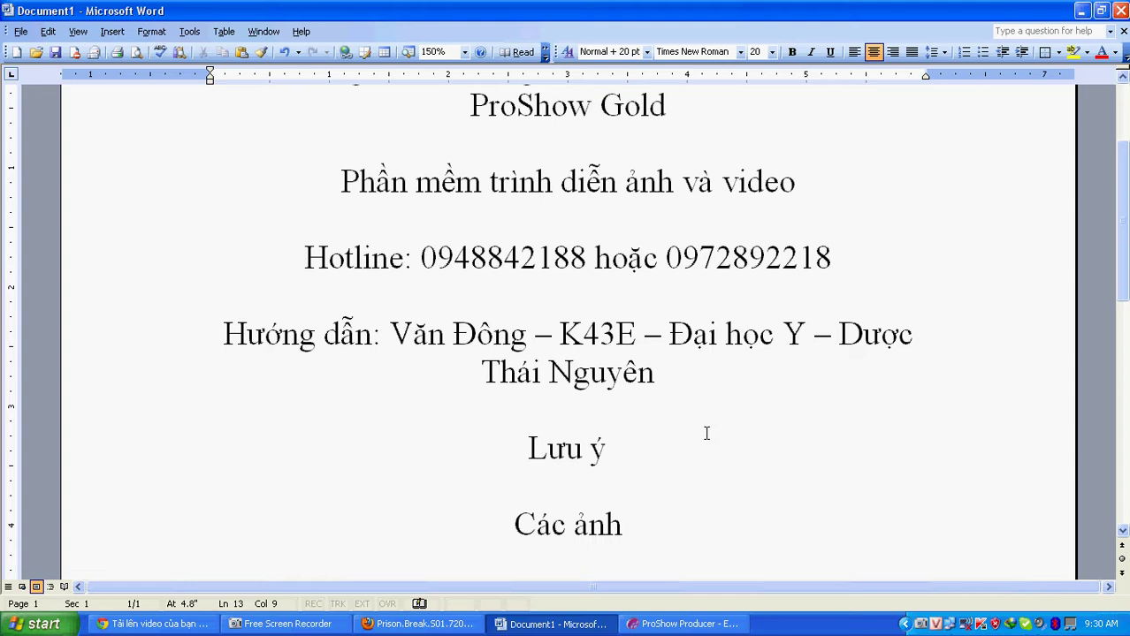
{"action": "type", "text": "banj pair "}
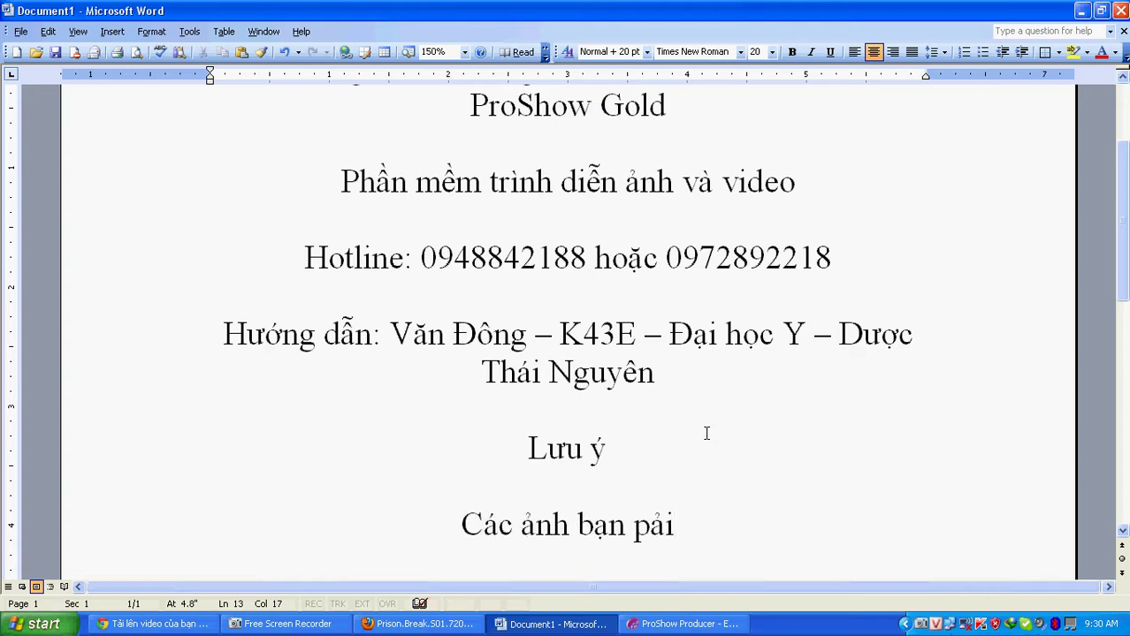
{"action": "type", "text": "ddooir teen "}
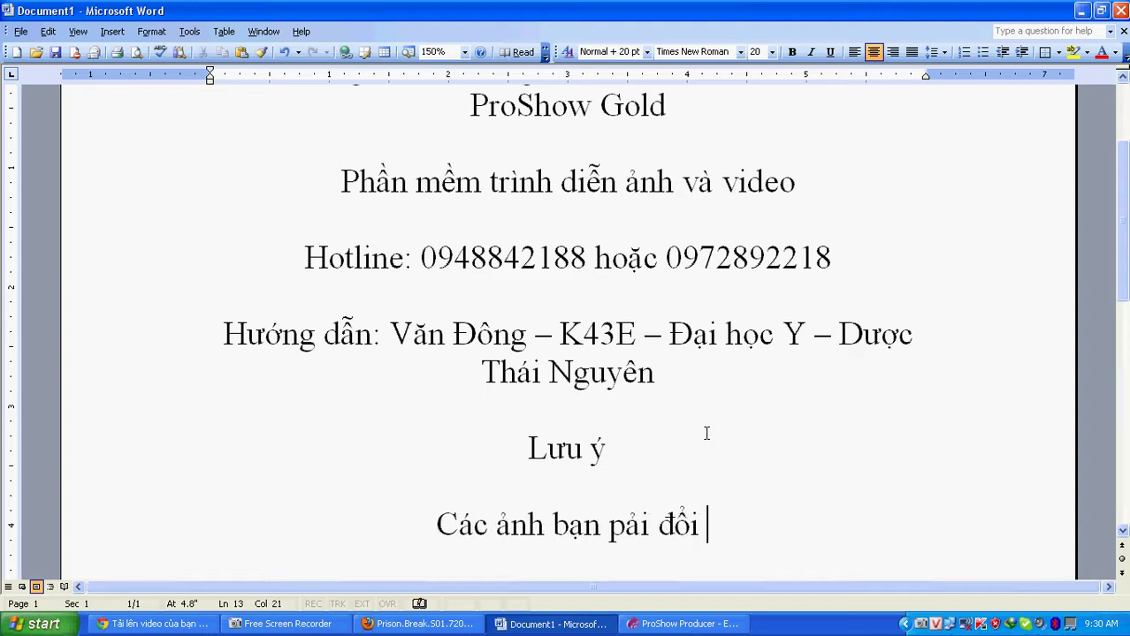
{"action": "type", "text": "ti"}
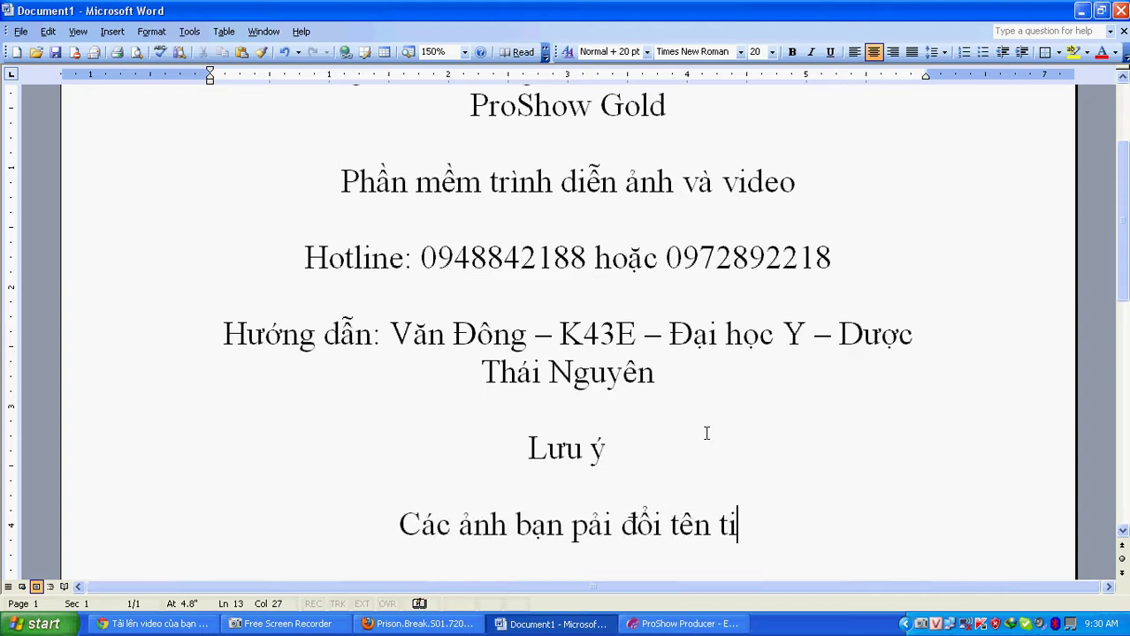
{"action": "type", "text": "eengs v"}
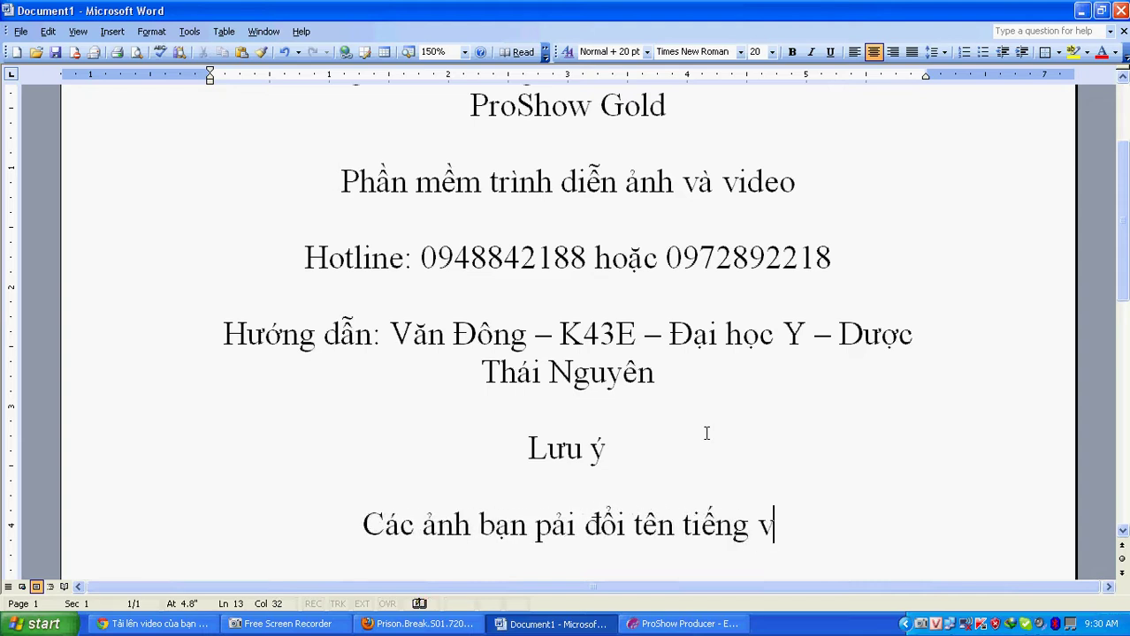
{"action": "type", "text": "ieetj k"}
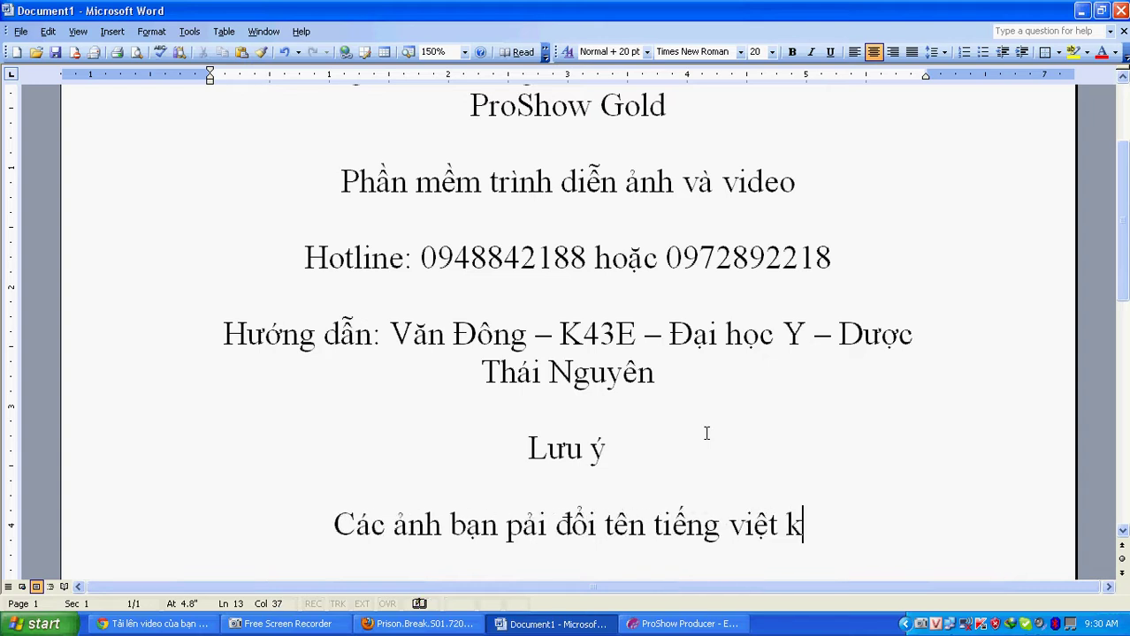
{"action": "type", "text": "hoong da"}
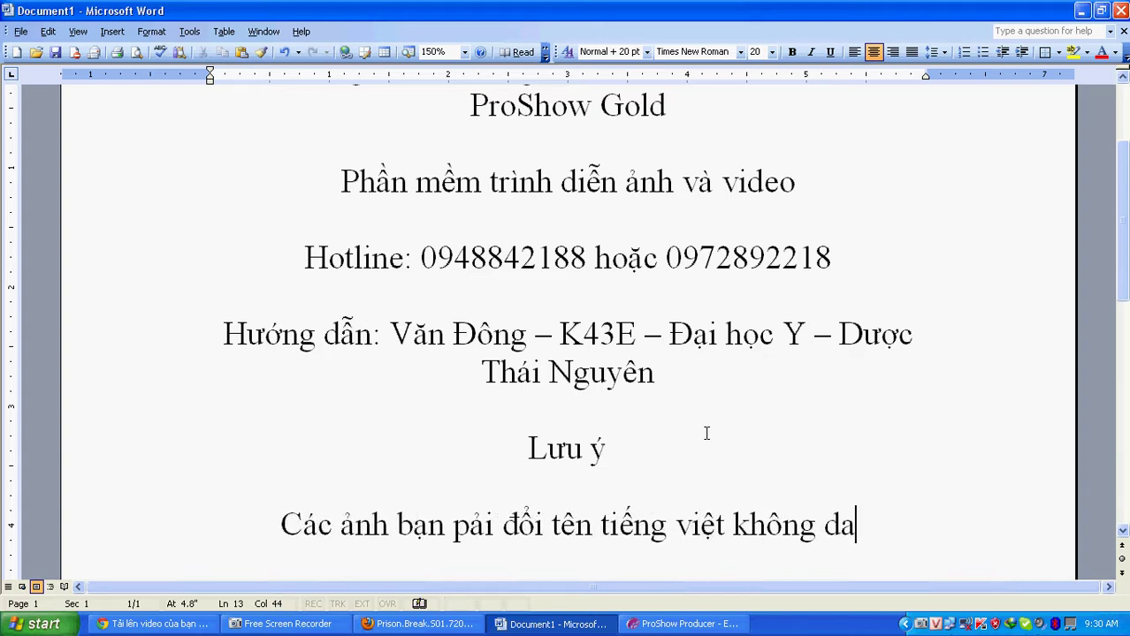
{"action": "type", "text": "au h"}
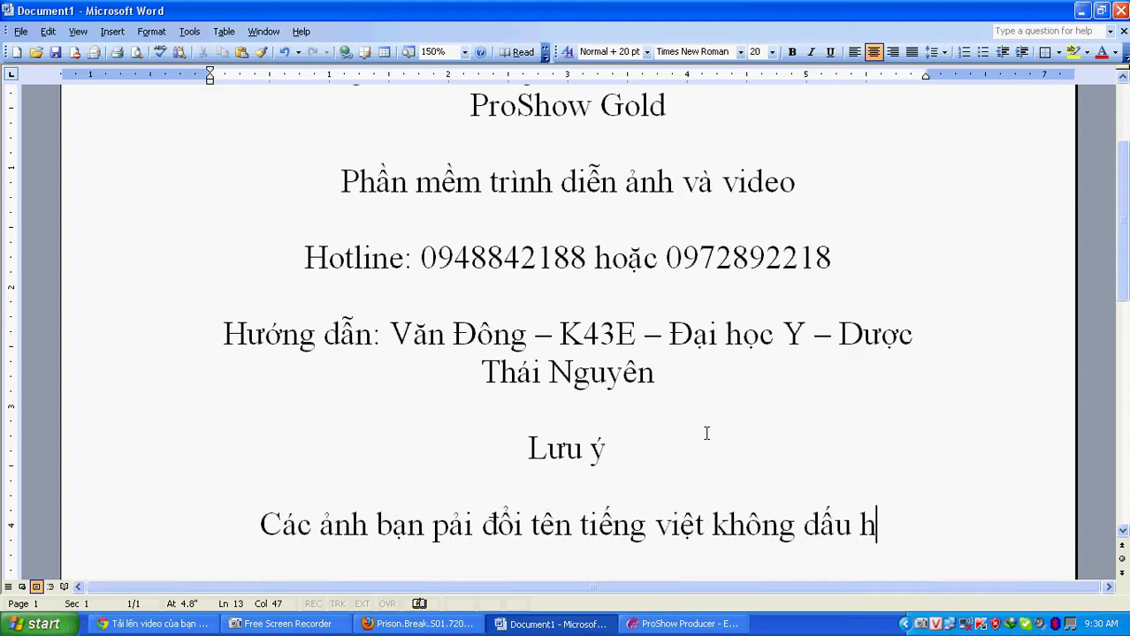
Step: Complete the note's sentence with "hoặc tên bất kì ko dấu"
{"action": "type", "text": "oac ti"}
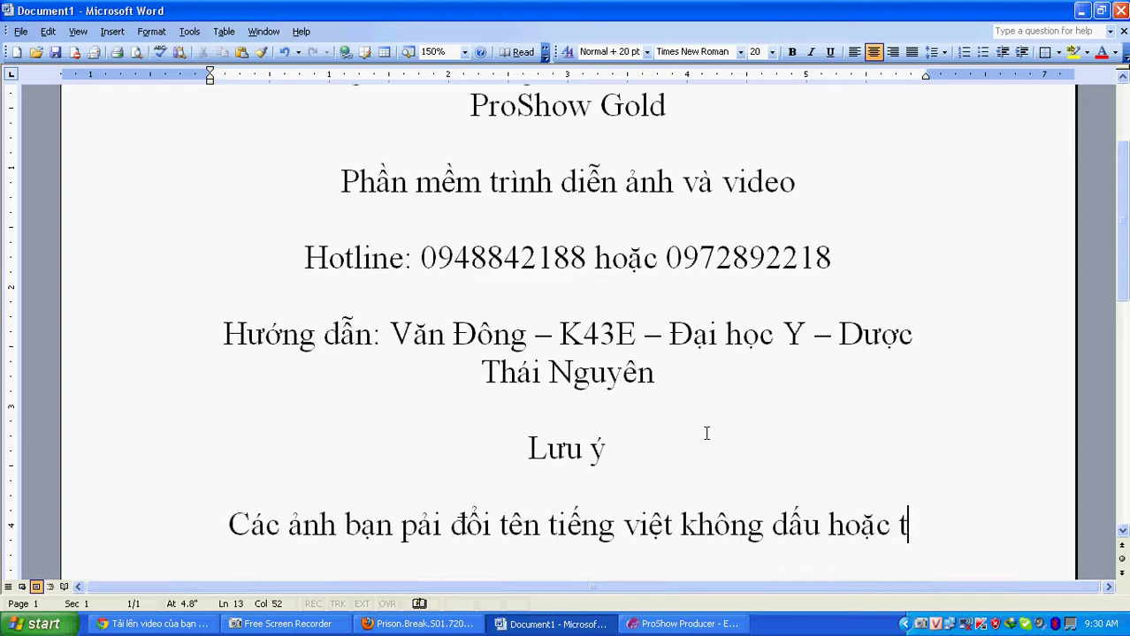
{"action": "key", "text": "BackSpace"}
{"action": "type", "text": "ên bất "}
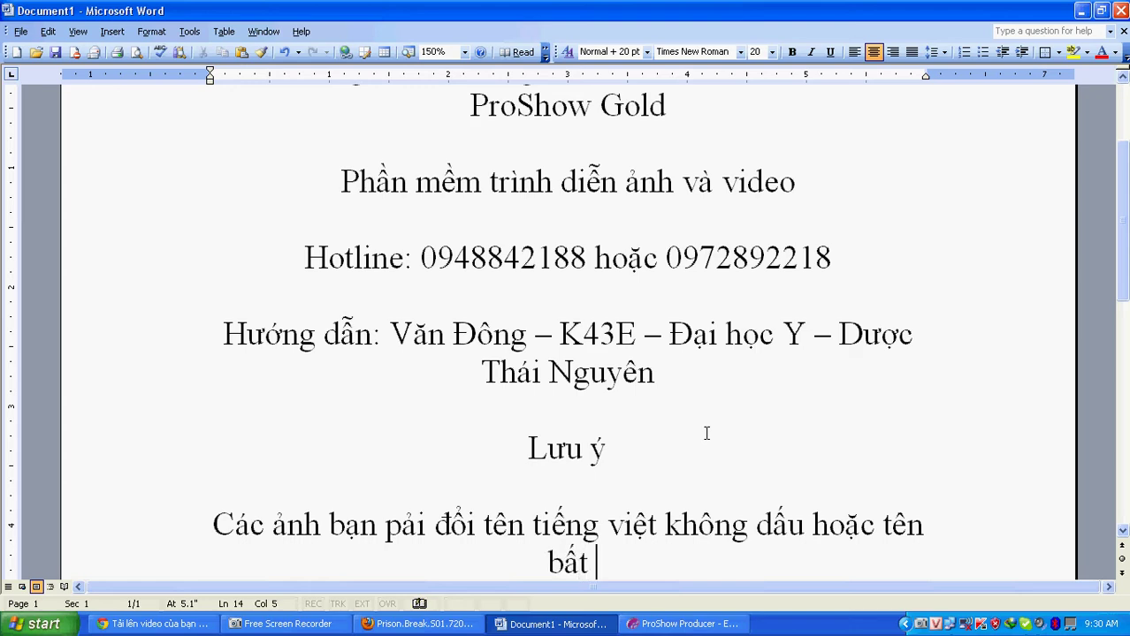
{"action": "type", "text": "kì ko d"}
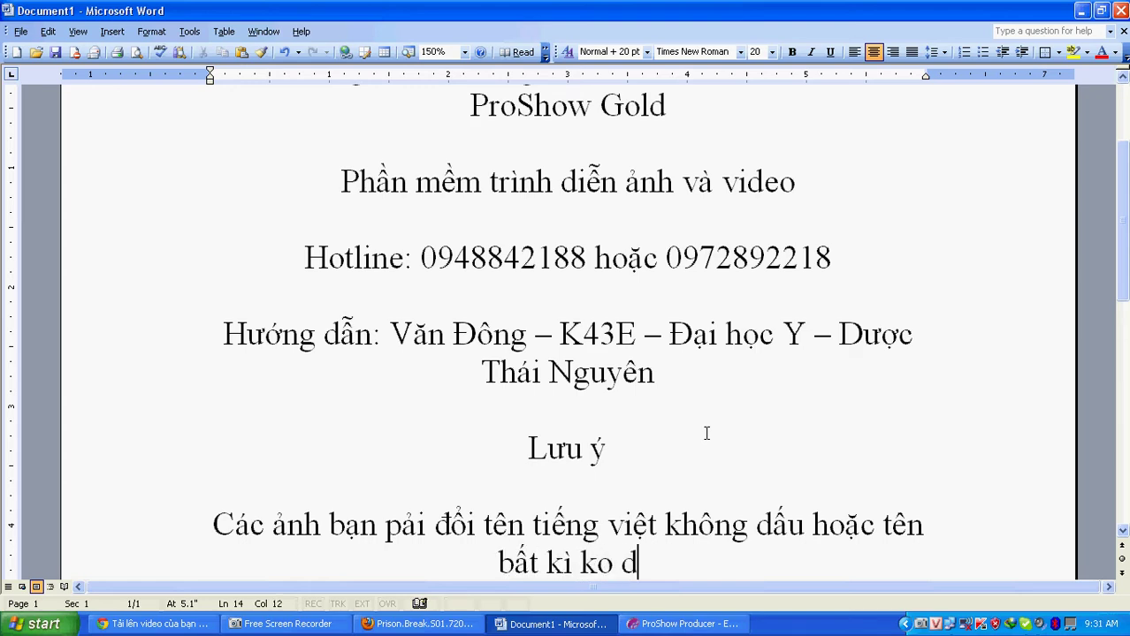
{"action": "type", "text": "âu"}
{"action": "scroll", "coordinate": [965, 355], "scroll_direction": "down", "scroll_amount": 3}
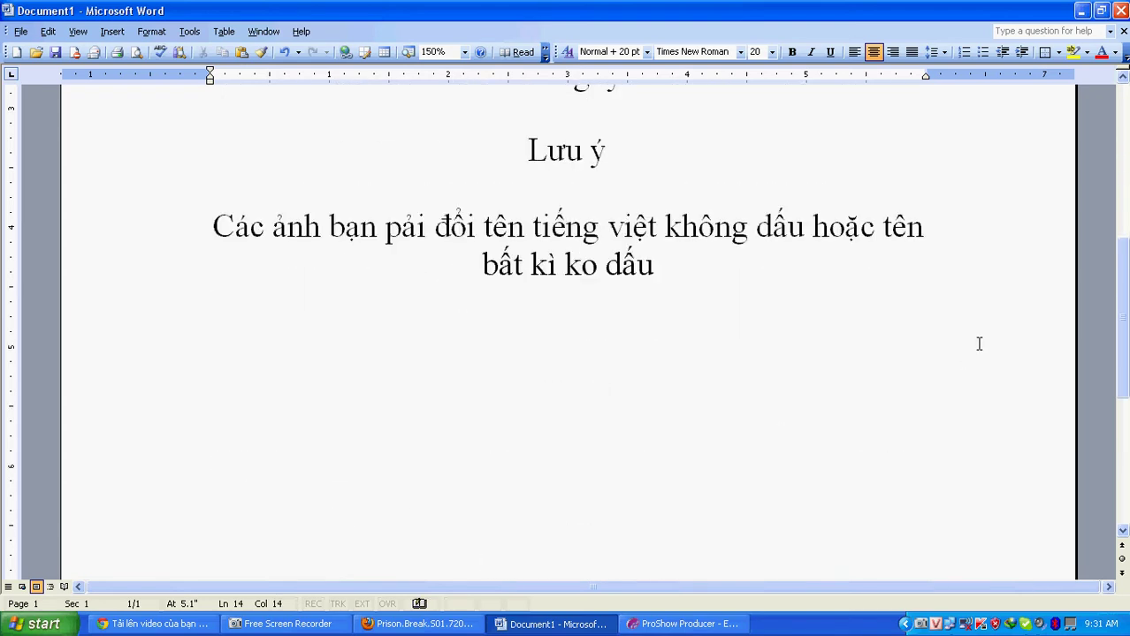
{"action": "scroll", "coordinate": [980, 341], "scroll_direction": "up", "scroll_amount": 1}
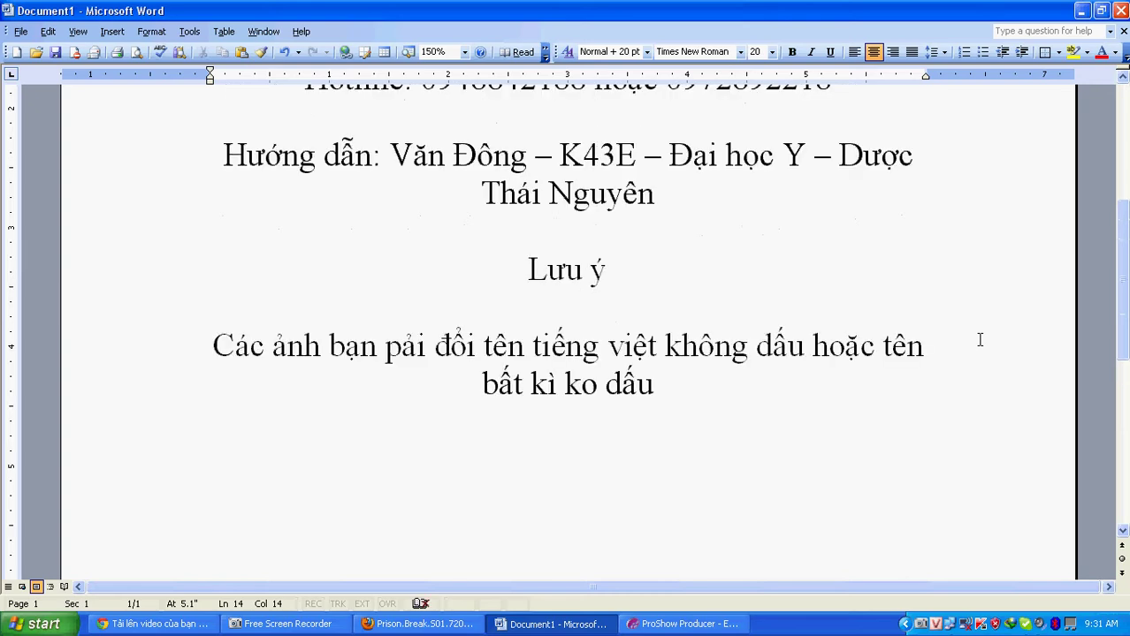
Step: Open New Folder on the desktop and rename the picture Hình ảnh116 as "anh buon"
{"action": "left_click", "coordinate": [1080, 11]}
{"action": "left_click", "coordinate": [1082, 11]}
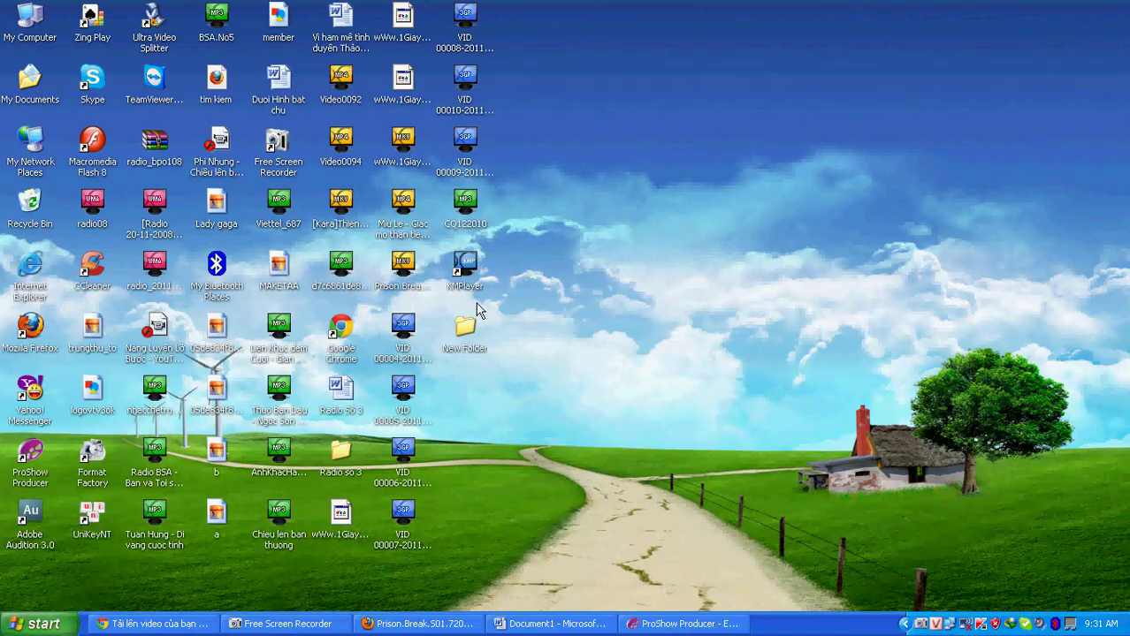
{"action": "double_click", "coordinate": [460, 334]}
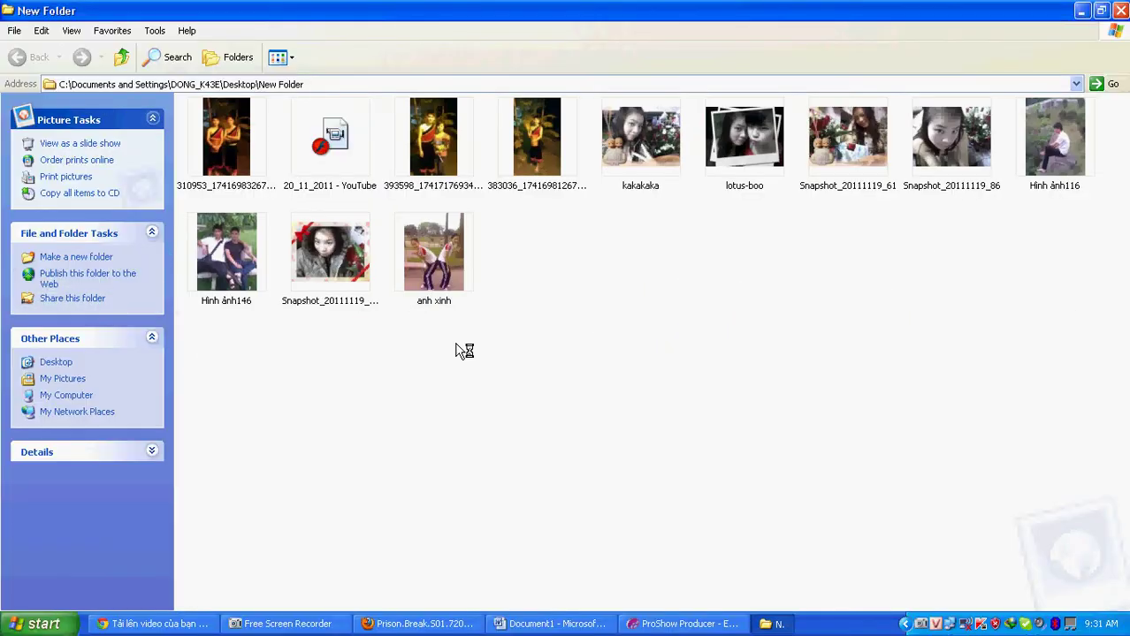
{"action": "left_click", "coordinate": [1078, 150]}
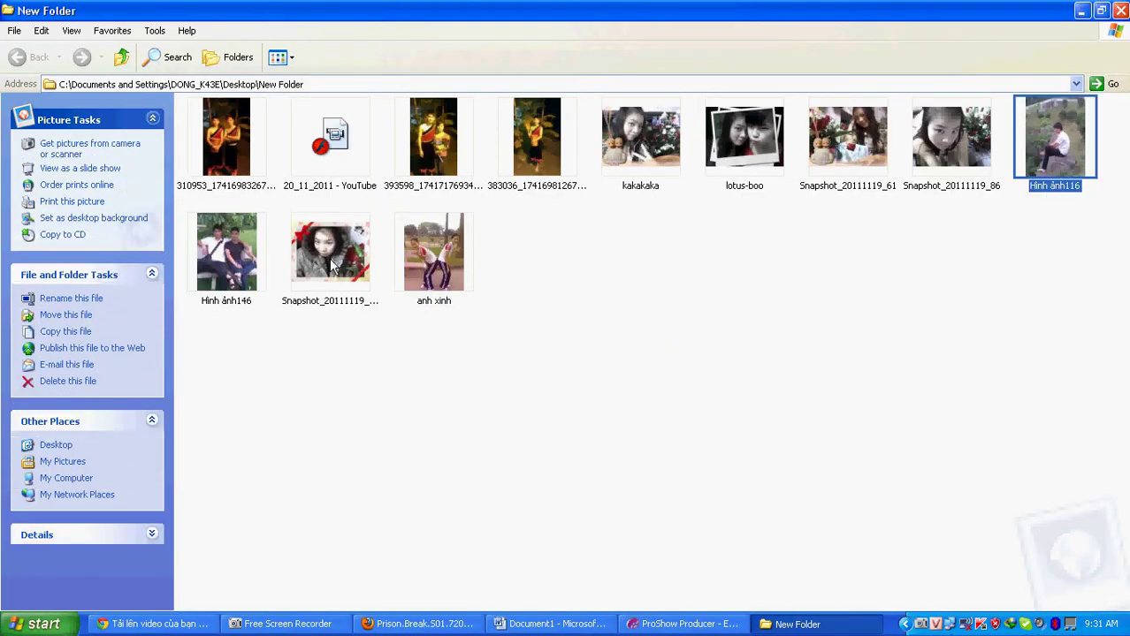
{"action": "left_click", "coordinate": [211, 267]}
{"action": "left_click", "coordinate": [1058, 142]}
{"action": "key", "text": "F2"}
{"action": "type", "text": "anh"}
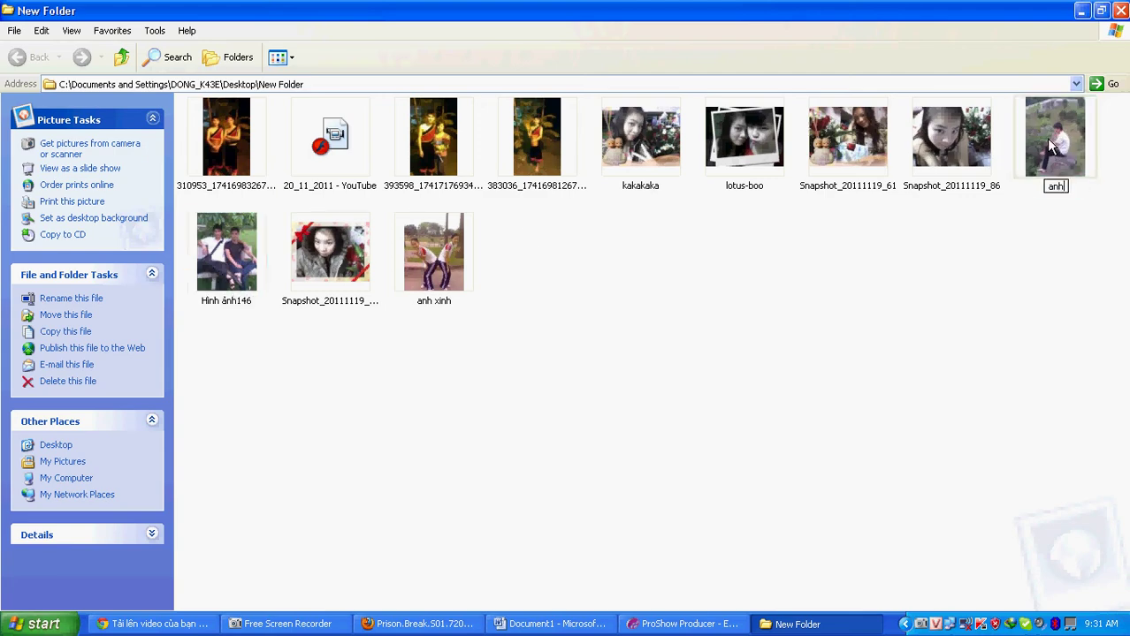
{"action": "type", "text": " buon"}
{"action": "key", "text": "Return"}
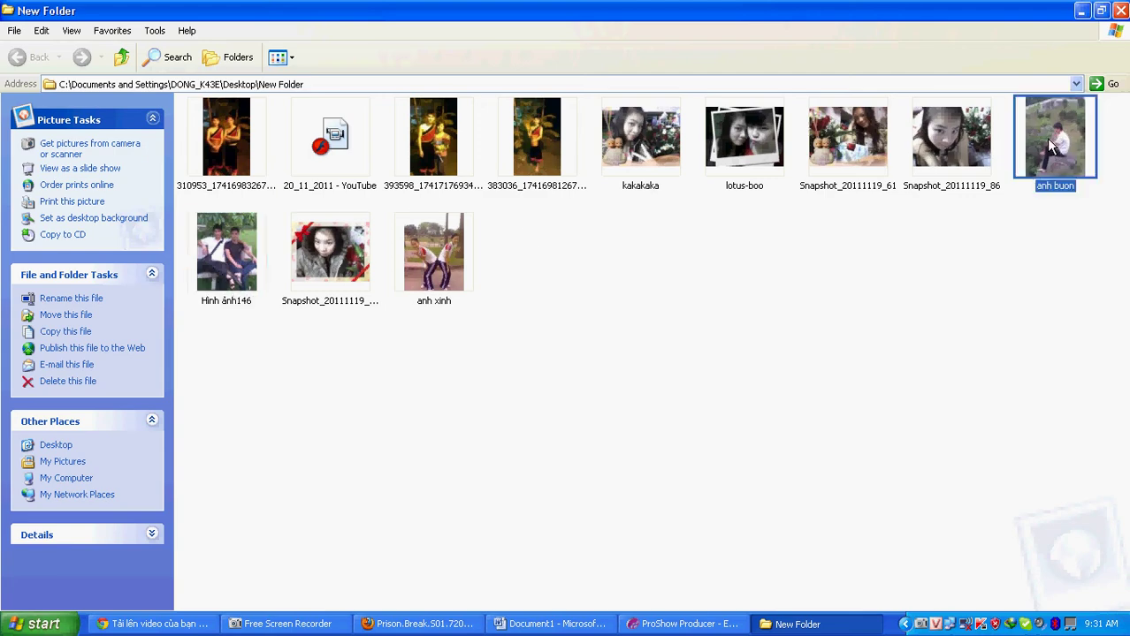
Step: Rename the picture Hình ảnh146 as "anh 2 thang ban"
{"action": "left_click", "coordinate": [225, 259]}
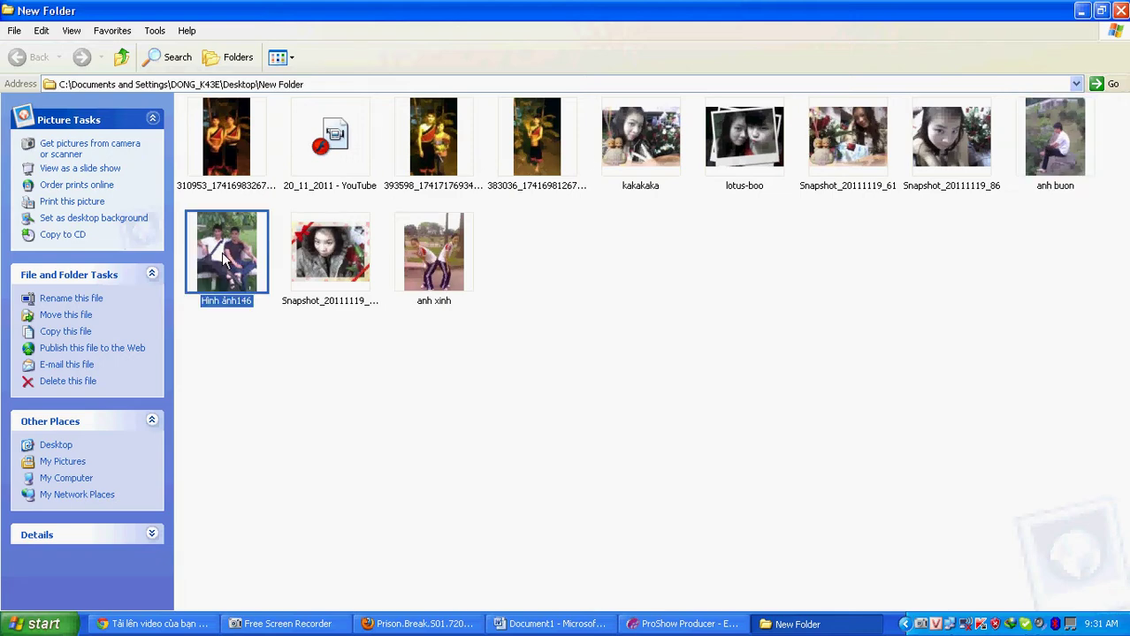
{"action": "key", "text": "F2"}
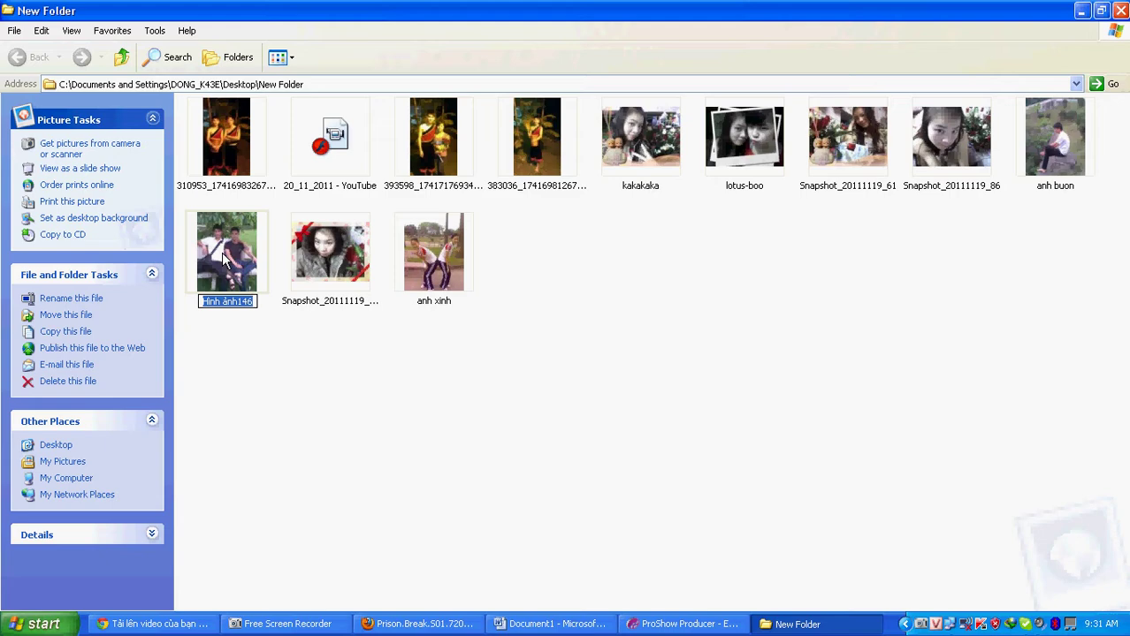
{"action": "right_click", "coordinate": [224, 259]}
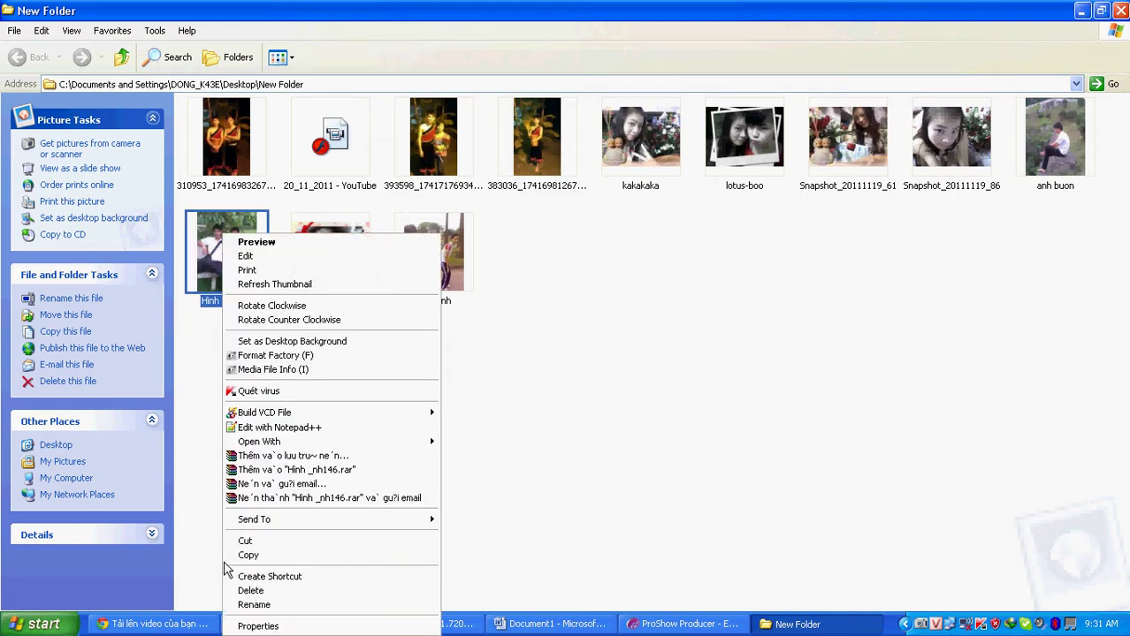
{"action": "left_click", "coordinate": [253, 604]}
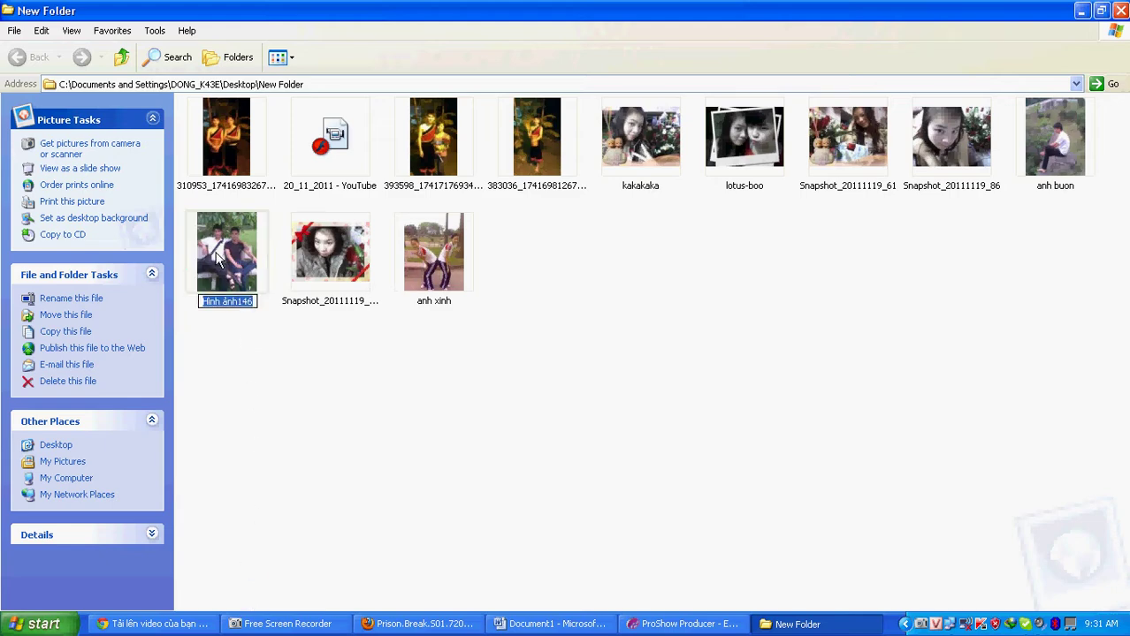
{"action": "type", "text": "anh "}
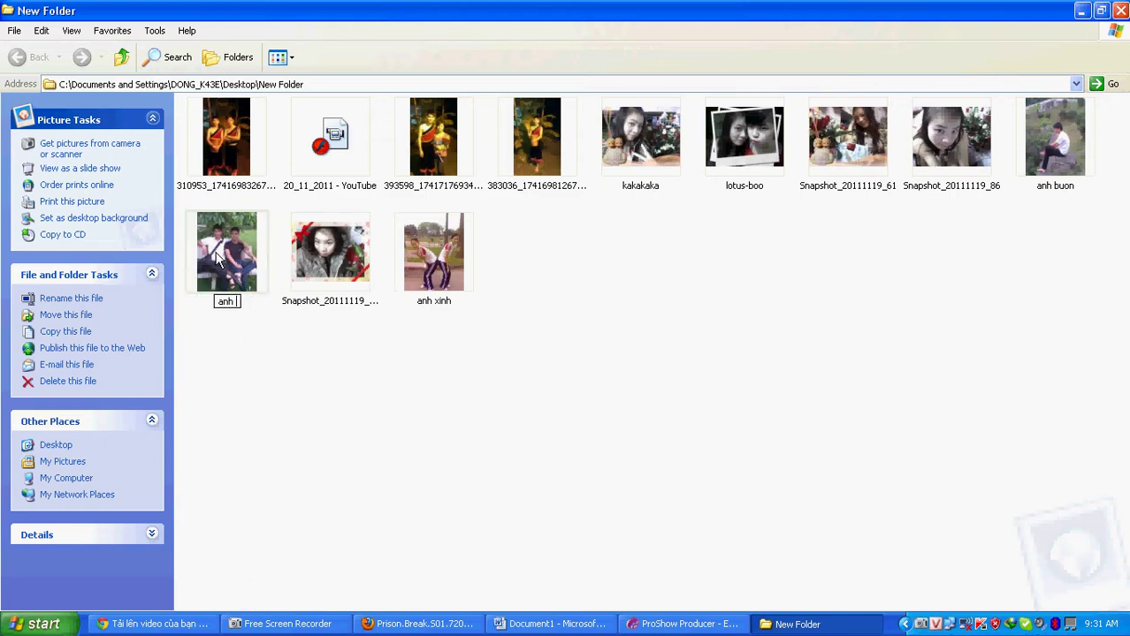
{"action": "type", "text": "2 thang ban"}
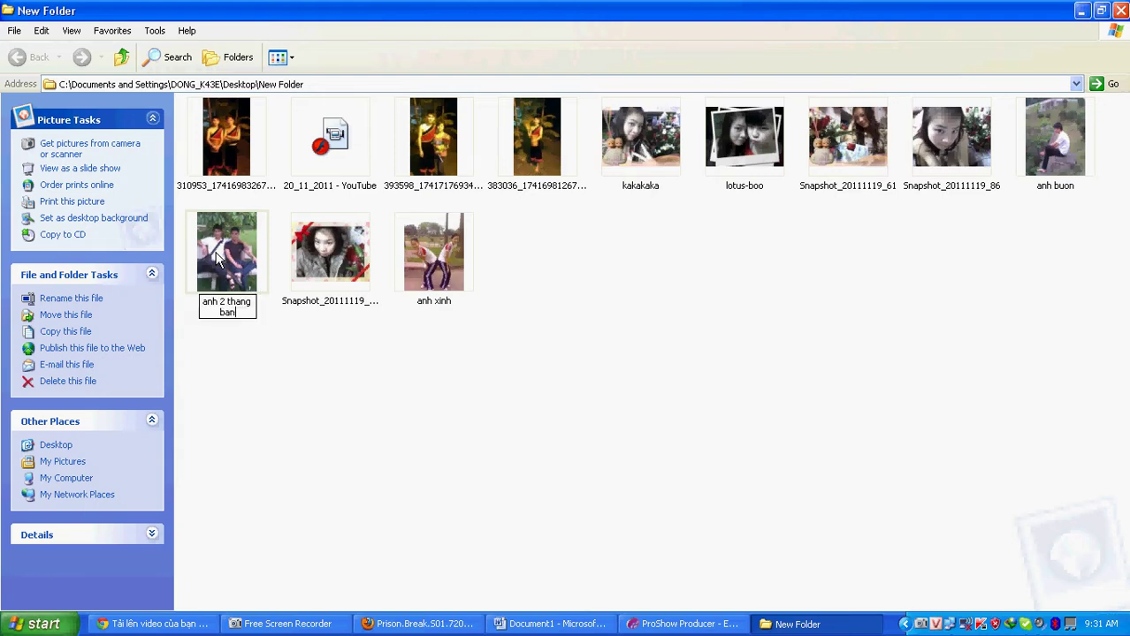
{"action": "key", "text": "Return"}
{"action": "left_click", "coordinate": [479, 269]}
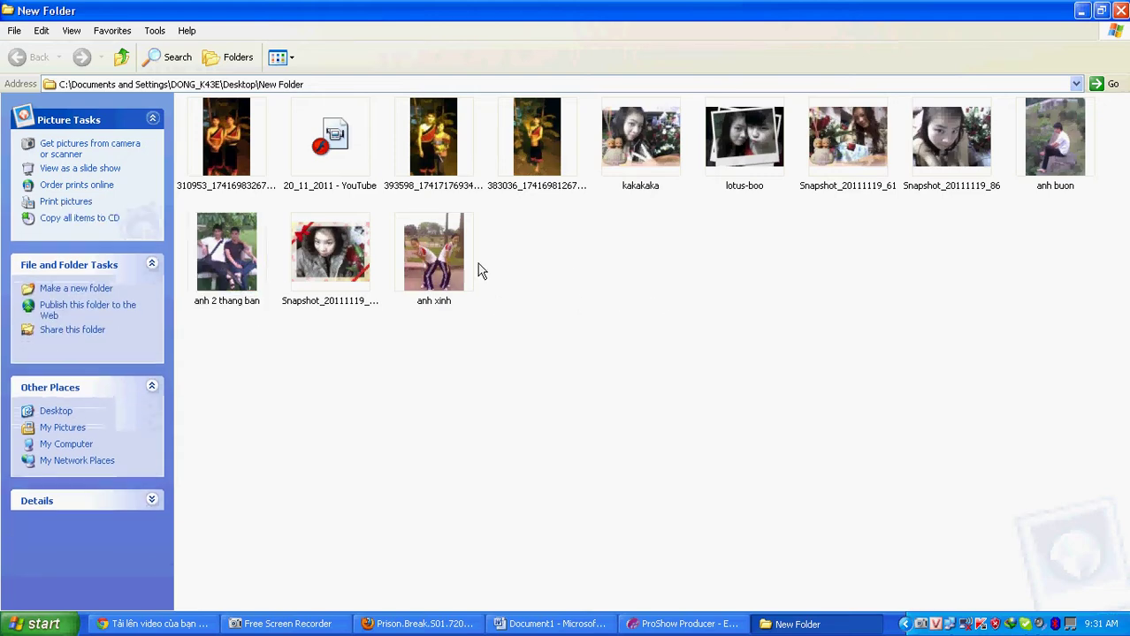
{"action": "left_click", "coordinate": [222, 266]}
Step: Switch to ProShow Producer and check the previews of the renamed pictures anh 2 thang ban.jpg and anh buon.jpg in New Folder
{"action": "left_click", "coordinate": [685, 624]}
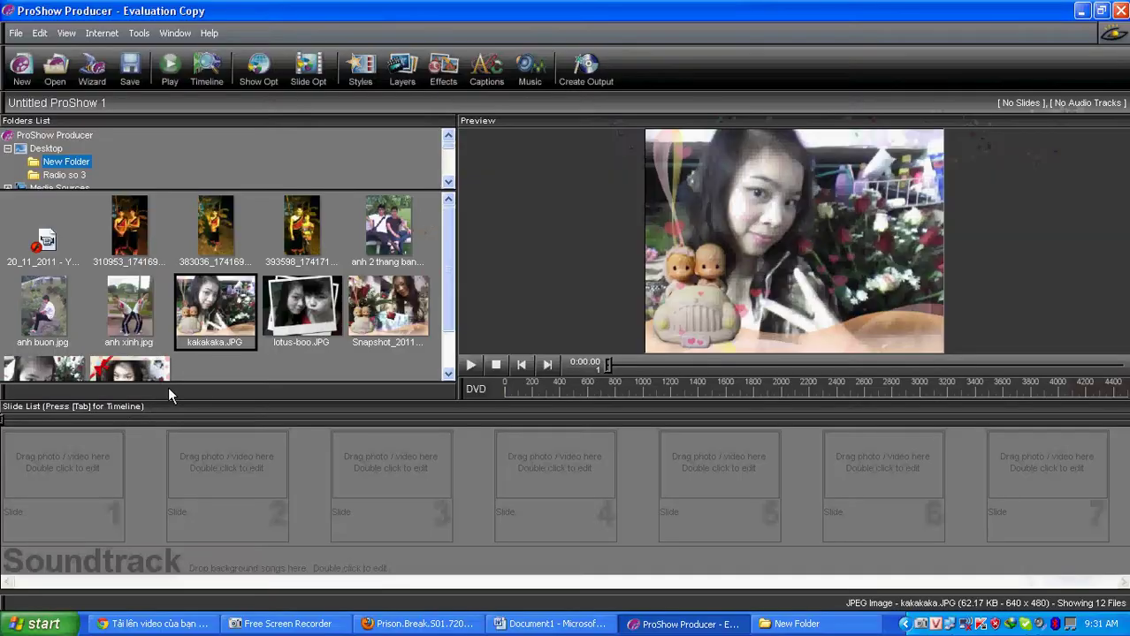
{"action": "key", "text": "Left"}
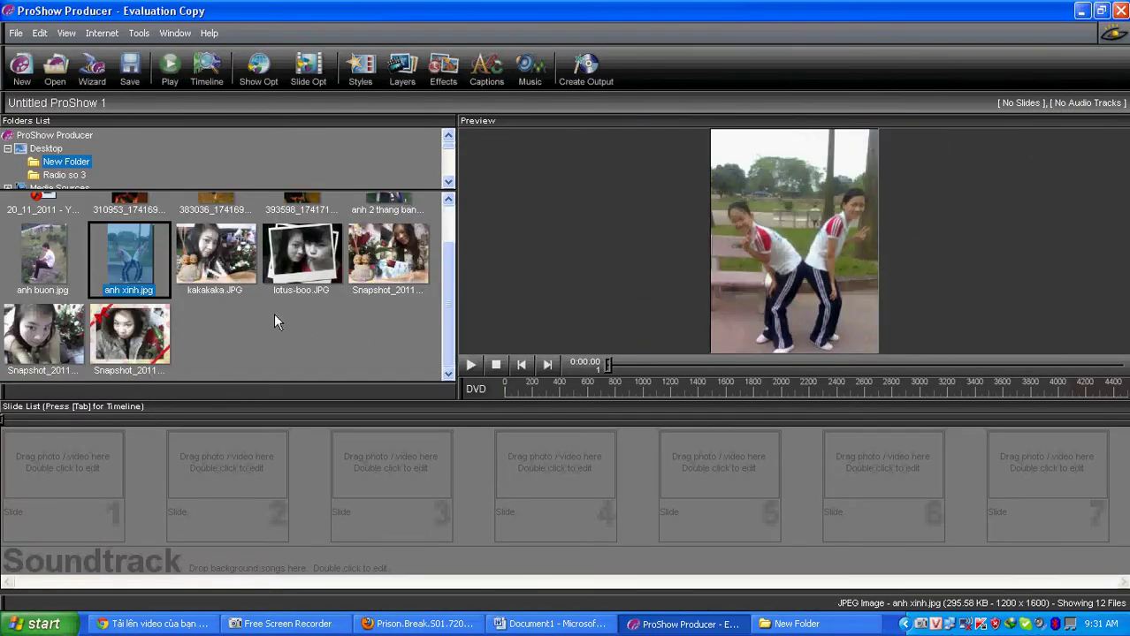
{"action": "left_click", "coordinate": [72, 166]}
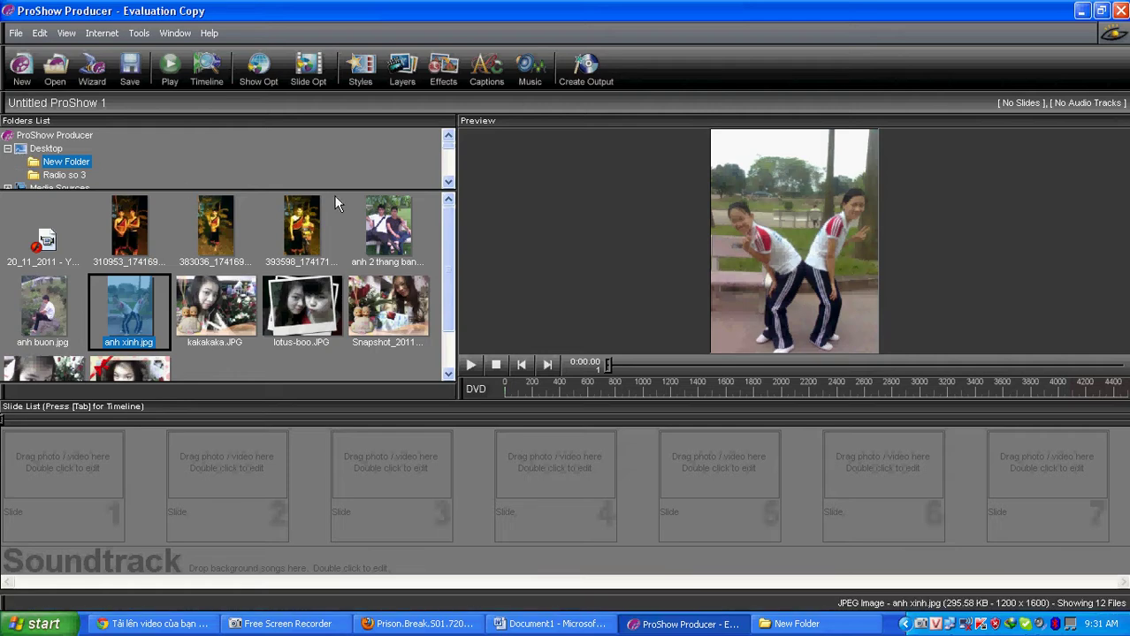
{"action": "left_click", "coordinate": [402, 240]}
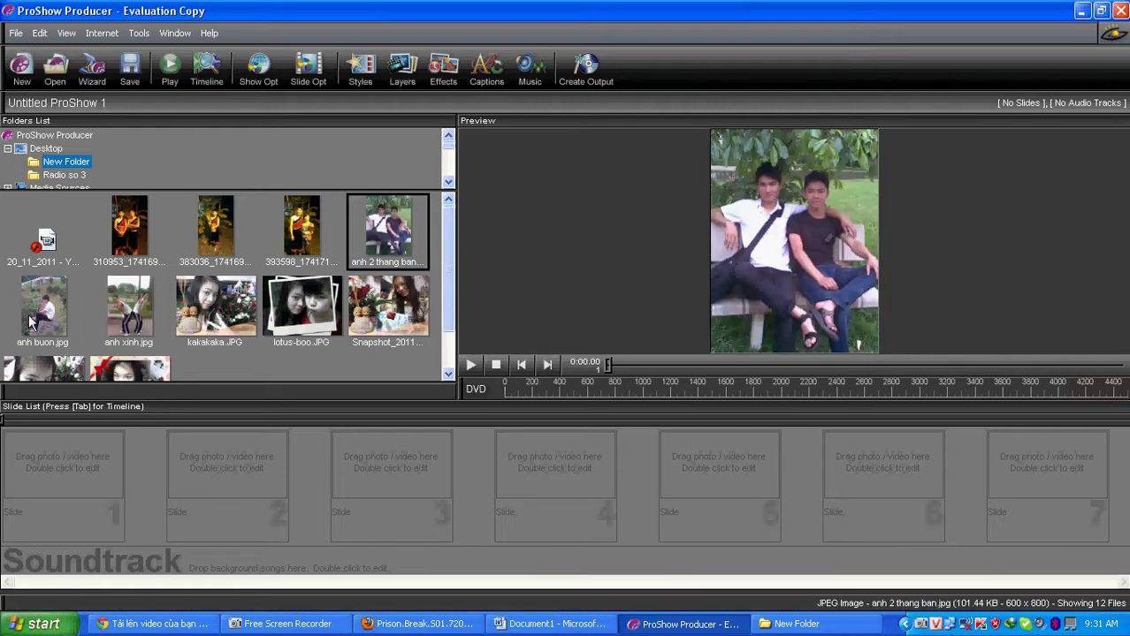
{"action": "left_click", "coordinate": [26, 320]}
{"action": "left_click", "coordinate": [403, 237]}
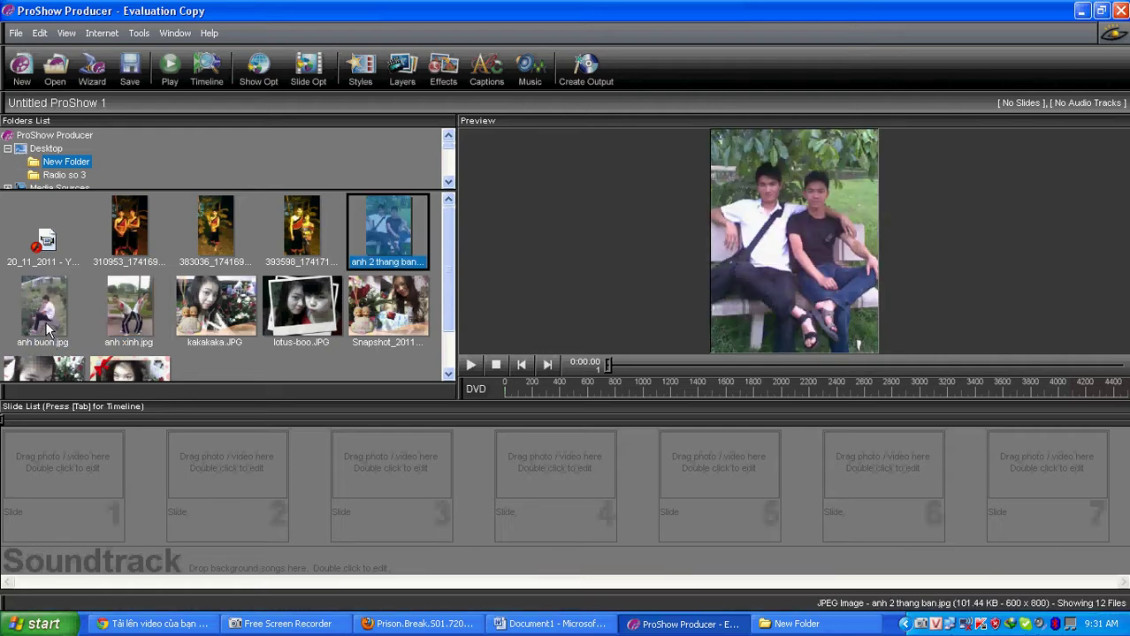
{"action": "left_click", "coordinate": [49, 327]}
{"action": "left_click", "coordinate": [406, 210]}
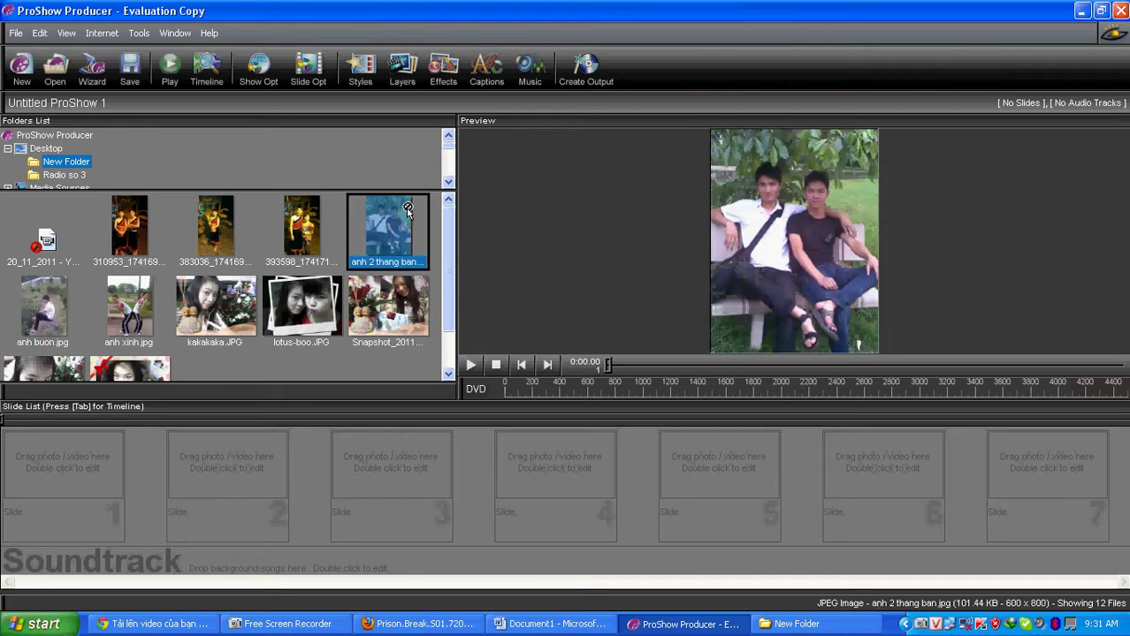
Step: Return to the Word document and review the note under the "Lưu ý" heading
{"action": "left_click", "coordinate": [1081, 10]}
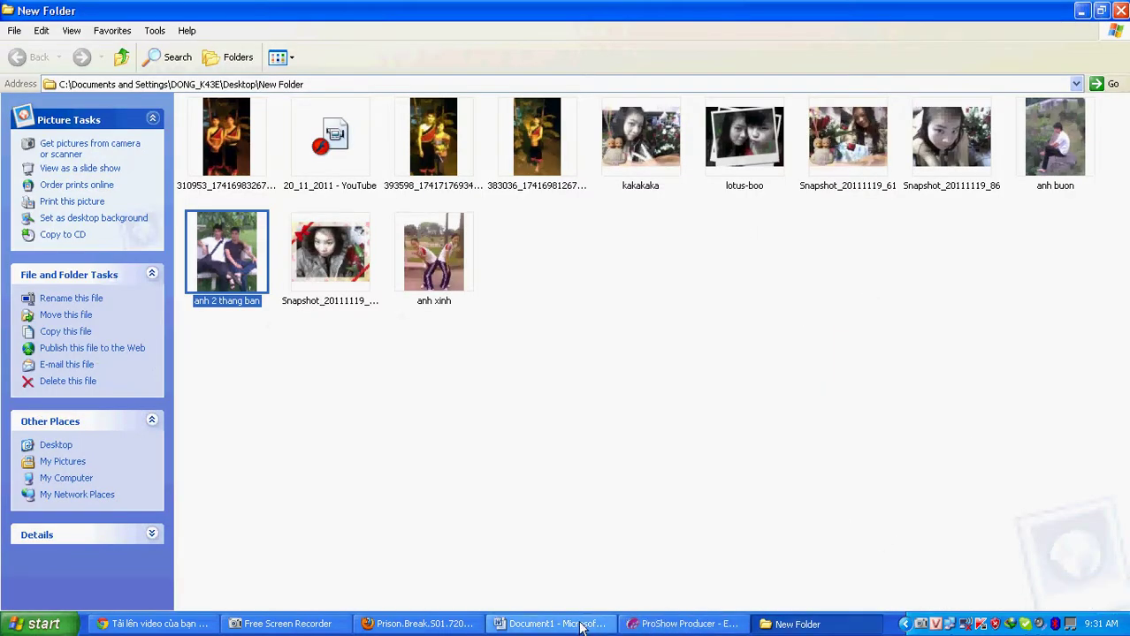
{"action": "left_click", "coordinate": [552, 624]}
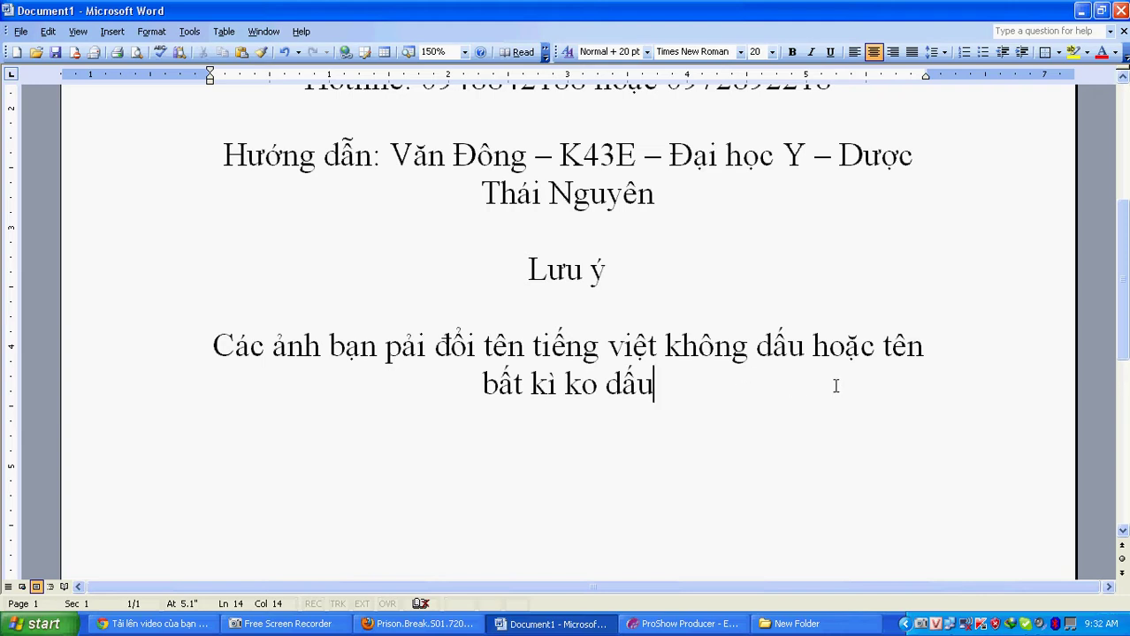
{"action": "left_click_drag", "start_coordinate": [1126, 274], "coordinate": [837, 393]}
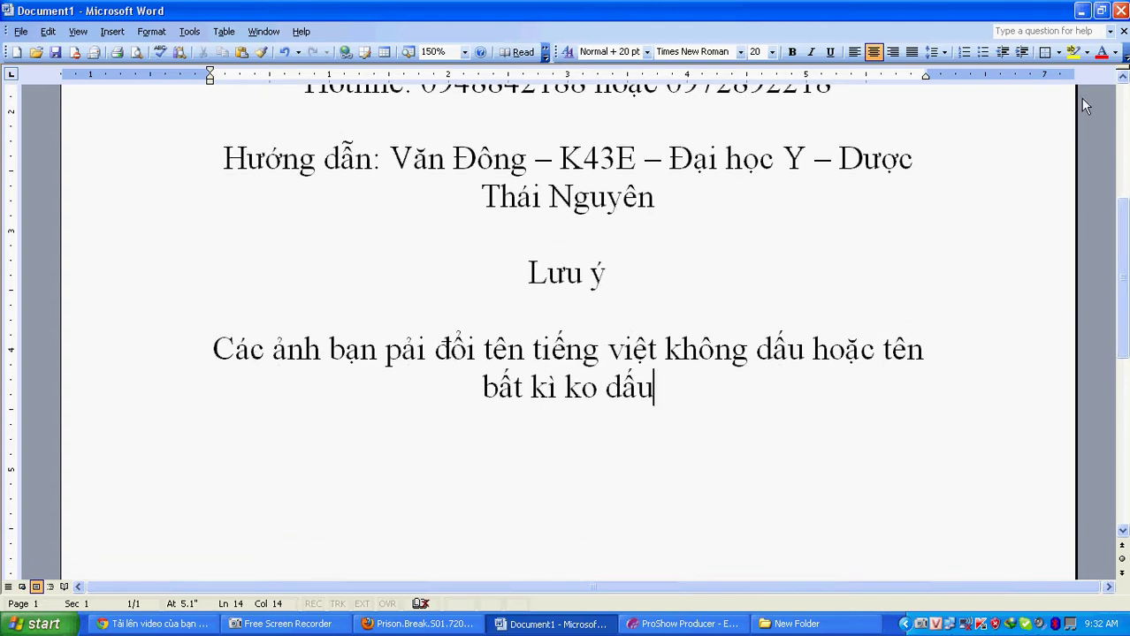
Step: Put away the Word document and New Folder and switch to ProShow Producer
{"action": "mouse_move", "coordinate": [1126, 235]}
{"action": "left_mouse_down"}
{"action": "mouse_move", "coordinate": [1126, 252]}
{"action": "mouse_move", "coordinate": [1126, 208]}
{"action": "mouse_move", "coordinate": [1126, 221]}
{"action": "left_mouse_up"}
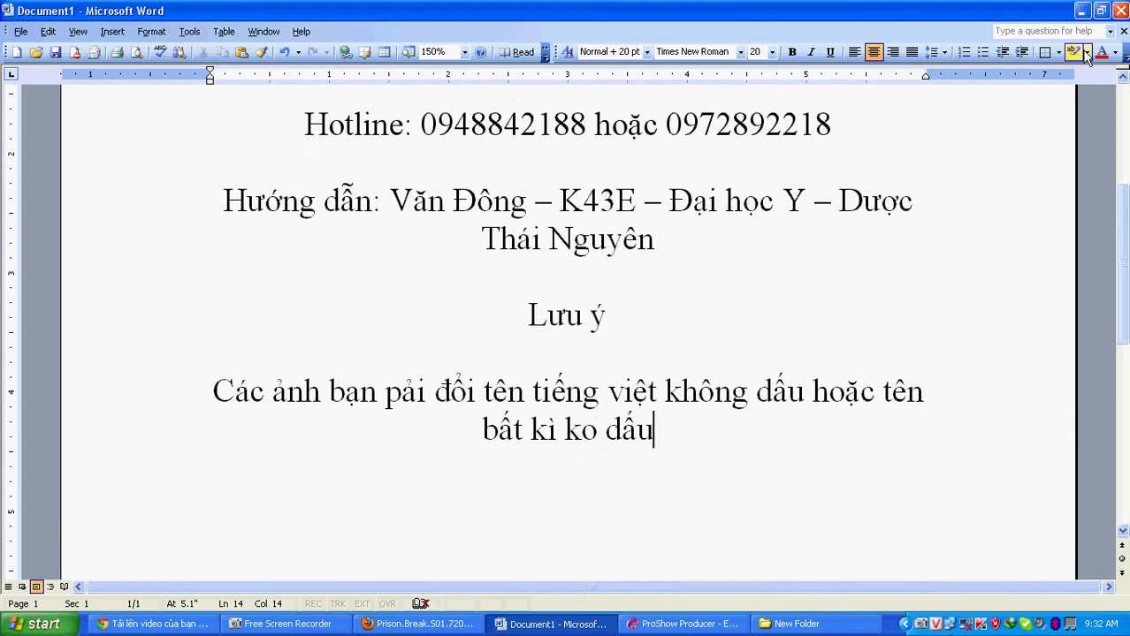
{"action": "left_click", "coordinate": [1084, 10]}
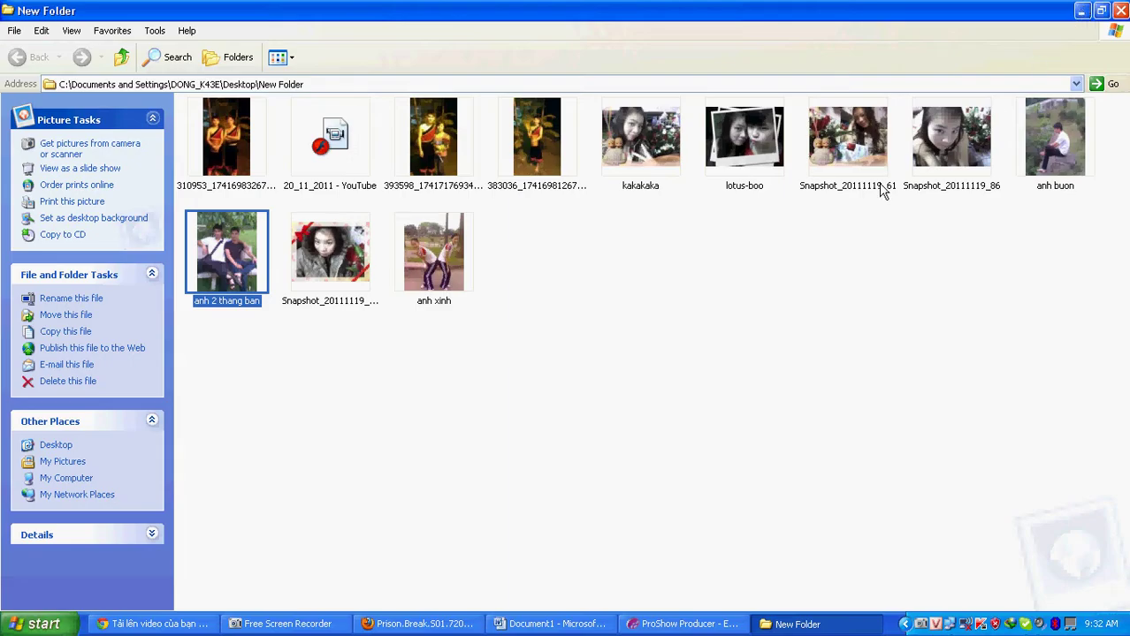
{"action": "left_click", "coordinate": [1085, 9]}
{"action": "left_click", "coordinate": [682, 624]}
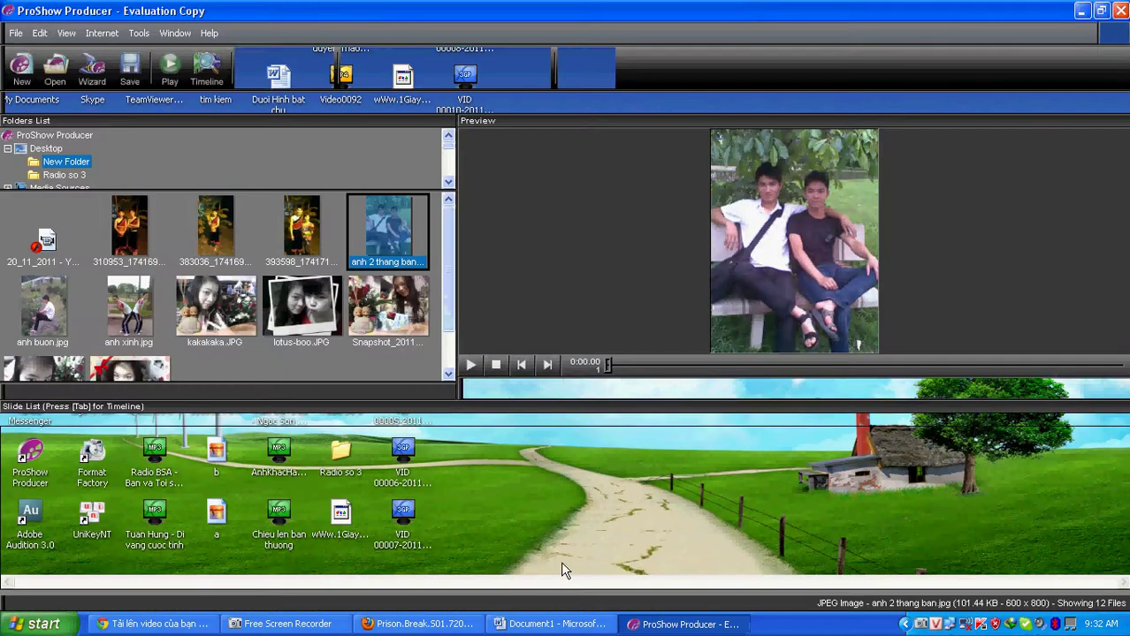
Step: Fill slides 1 to 5 with anh buon.jpg, kakakaka.JPG, lotus-boo.JPG, the 393598 picture and anh 2 thang ban.jpg, in that order
{"action": "scroll", "coordinate": [442, 274], "scroll_direction": "down", "scroll_amount": 1}
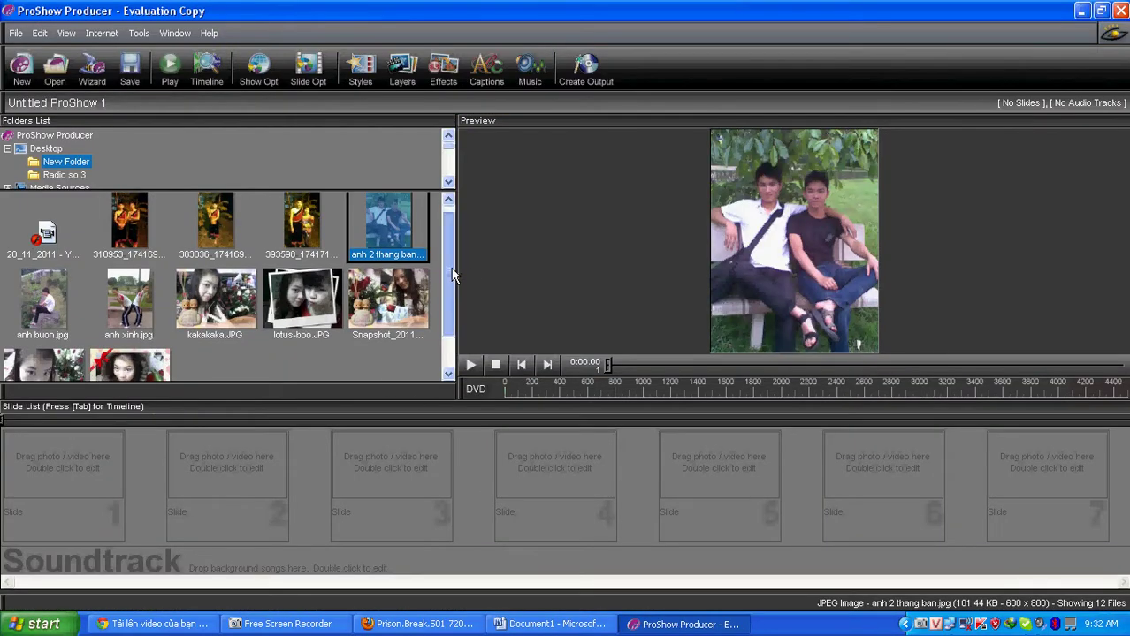
{"action": "left_click", "coordinate": [57, 288]}
{"action": "left_click_drag", "start_coordinate": [44, 290], "coordinate": [60, 531]}
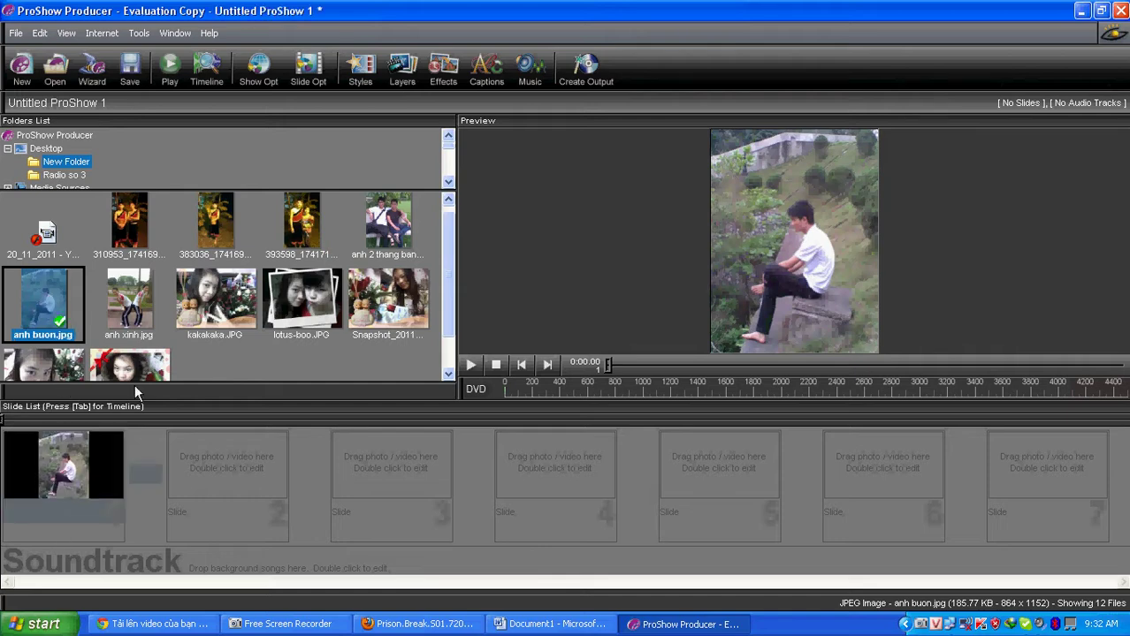
{"action": "left_click_drag", "start_coordinate": [263, 504], "coordinate": [269, 518]}
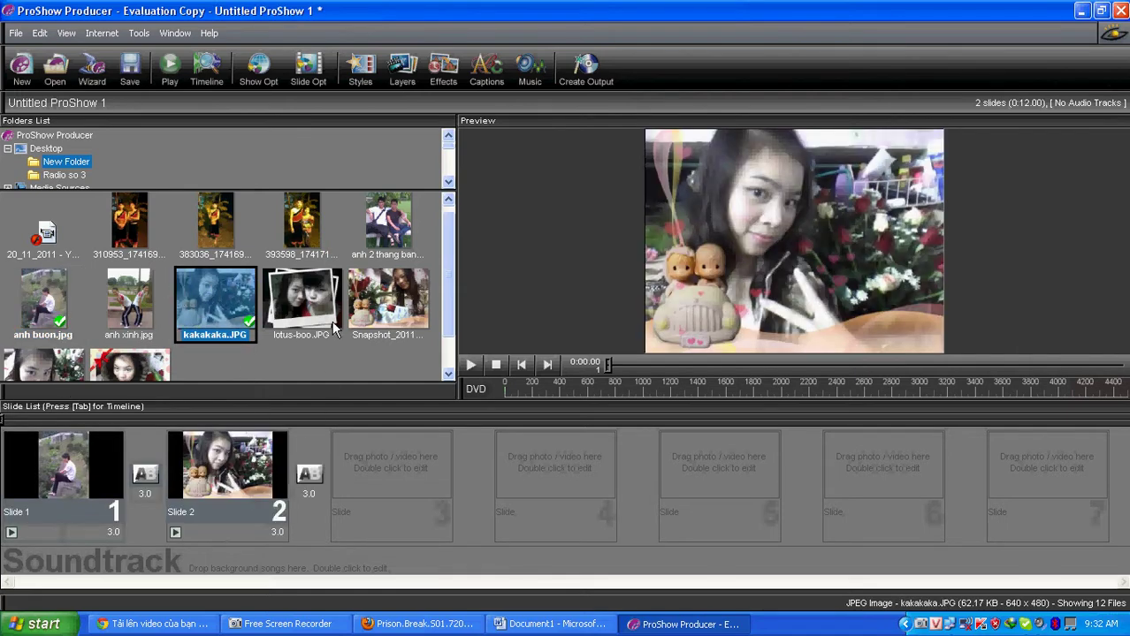
{"action": "left_click_drag", "start_coordinate": [327, 291], "coordinate": [405, 488]}
{"action": "left_click_drag", "start_coordinate": [320, 212], "coordinate": [521, 486]}
{"action": "left_click_drag", "start_coordinate": [389, 222], "coordinate": [733, 478]}
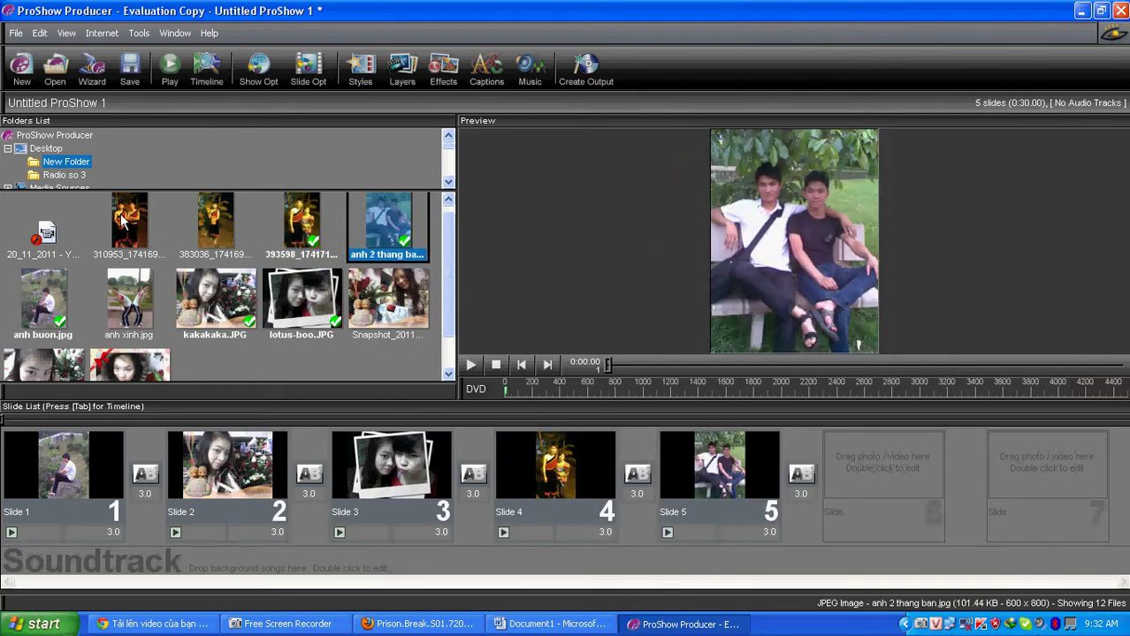
Step: Insert the 310953 picture between slides 1 and 2, and play the show briefly in the preview
{"action": "left_click_drag", "start_coordinate": [123, 221], "coordinate": [164, 478]}
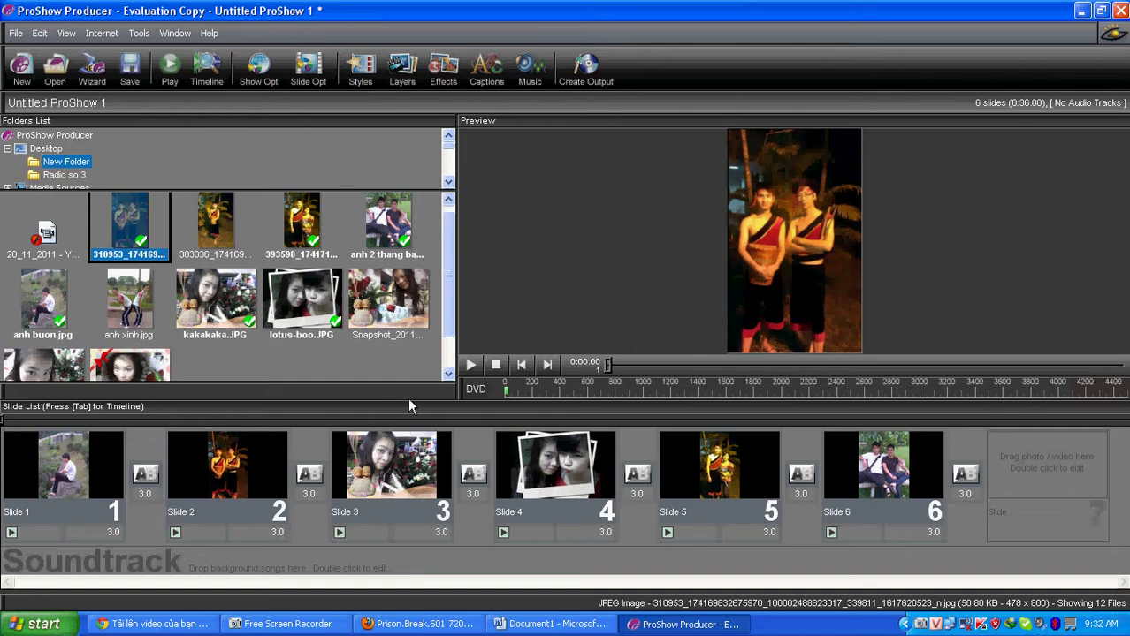
{"action": "left_click", "coordinate": [471, 364]}
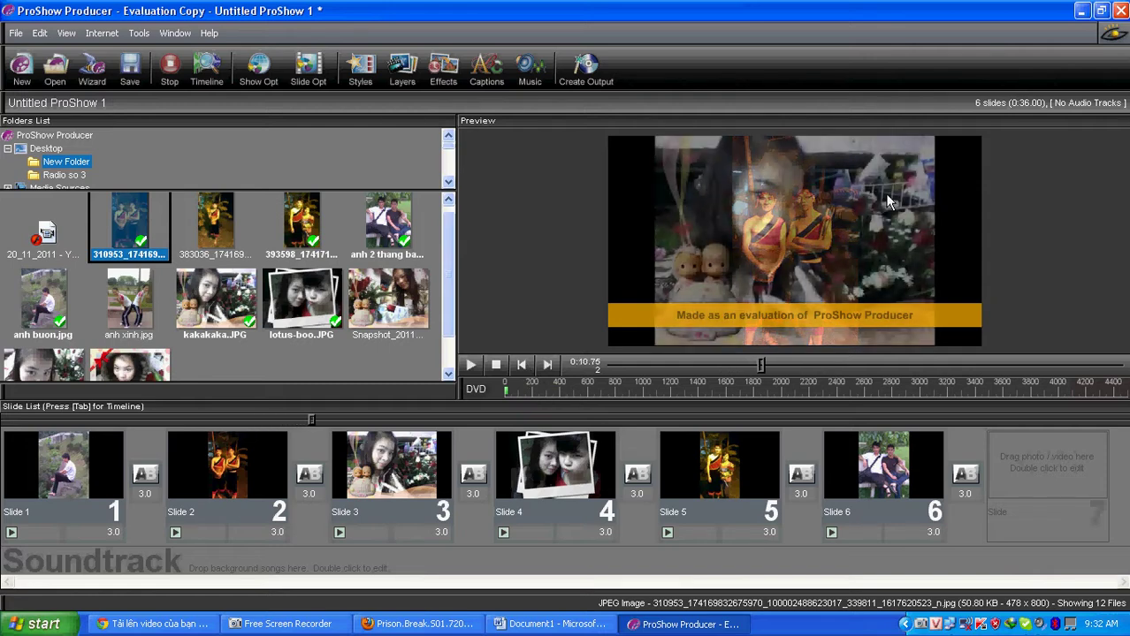
{"action": "left_click", "coordinate": [496, 365]}
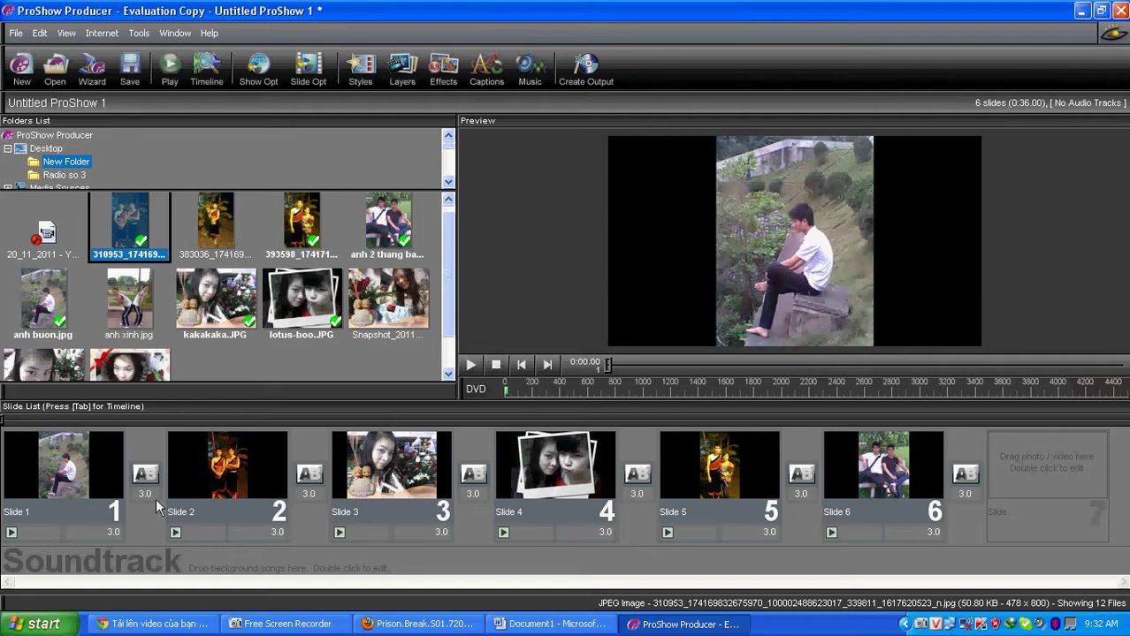
Step: Set the transition after slide 1 to Heart In and the one after slide 2 to Heart Out
{"action": "left_click", "coordinate": [147, 475]}
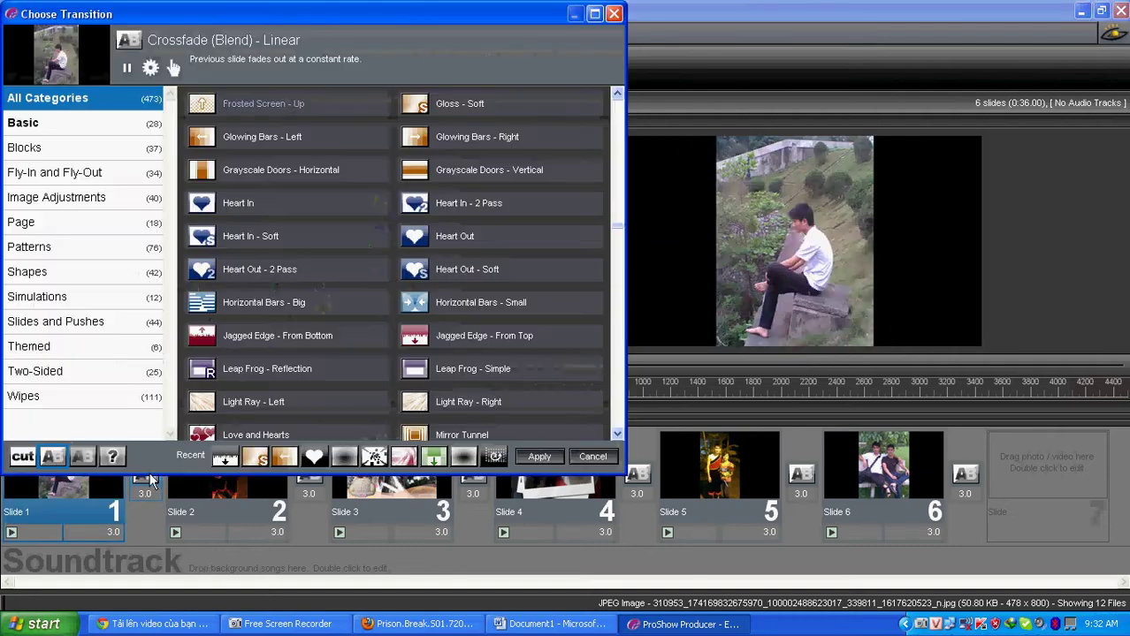
{"action": "left_click", "coordinate": [205, 205]}
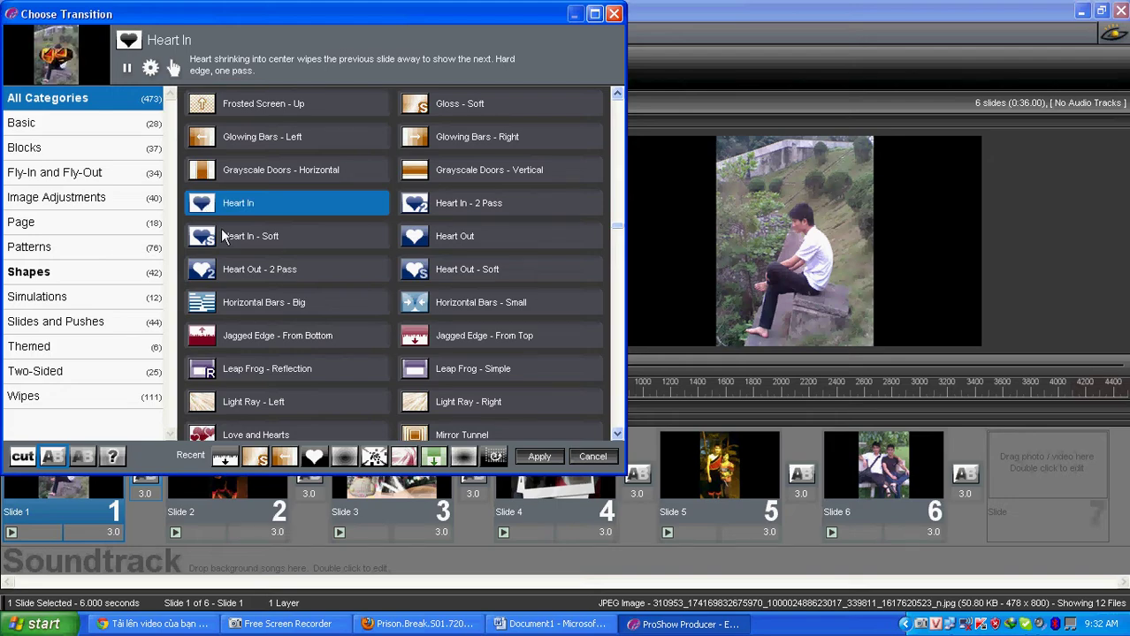
{"action": "left_click", "coordinate": [546, 458]}
{"action": "left_click", "coordinate": [311, 478]}
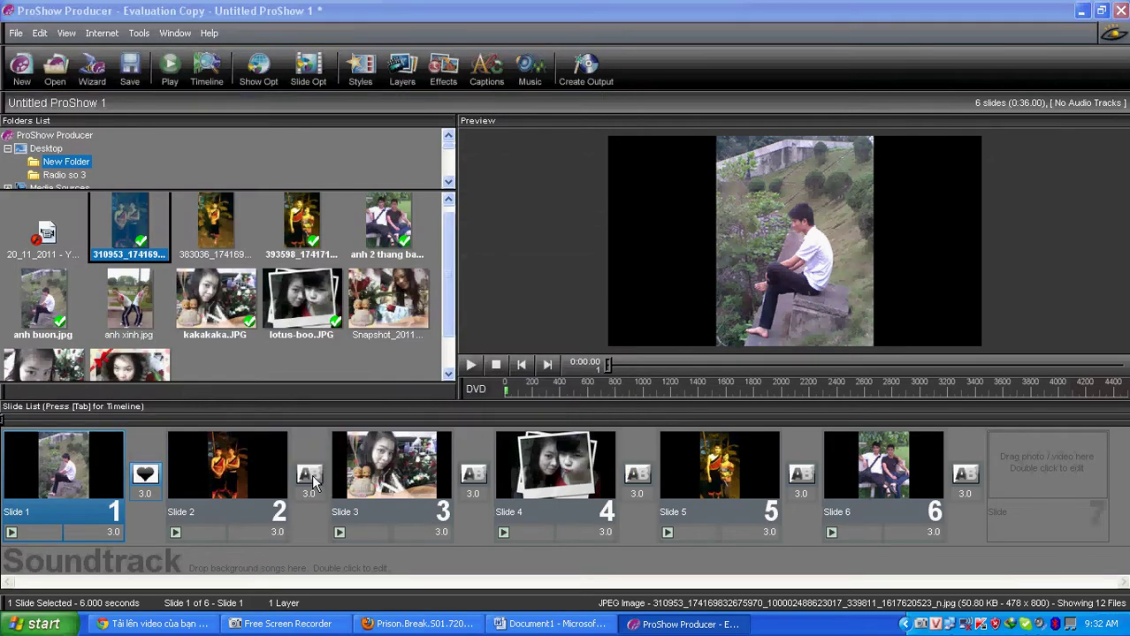
{"action": "left_click", "coordinate": [421, 237]}
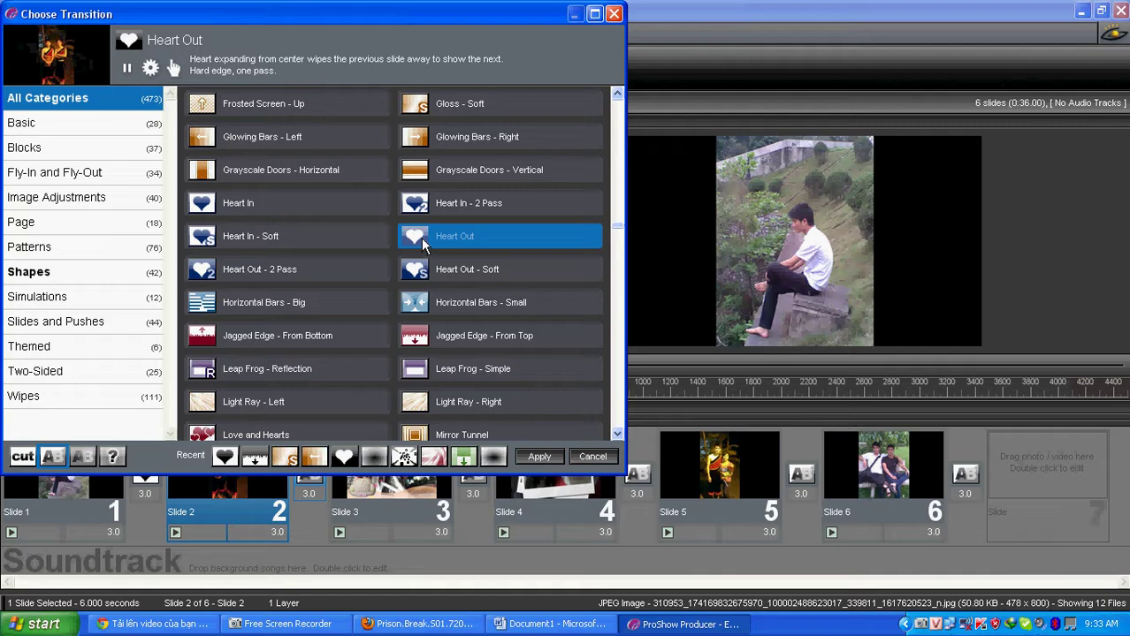
{"action": "double_click", "coordinate": [421, 238]}
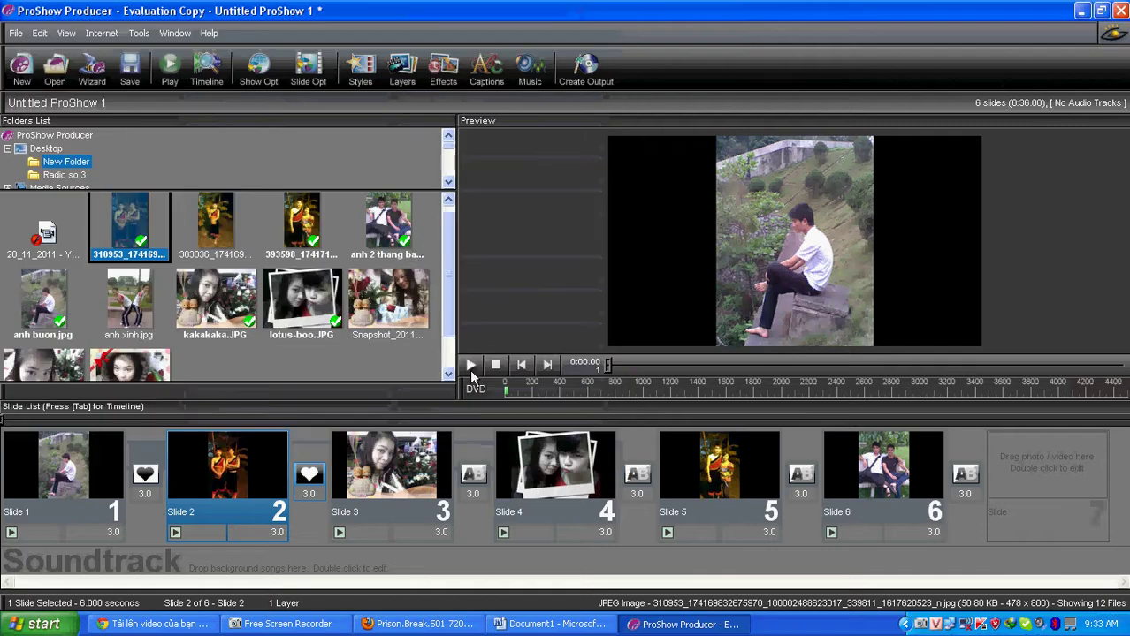
Step: Set the transition after slide 3 to Light Ray - Right and the one after slide 4 to Leap Frog - Reflection
{"action": "left_click", "coordinate": [484, 483]}
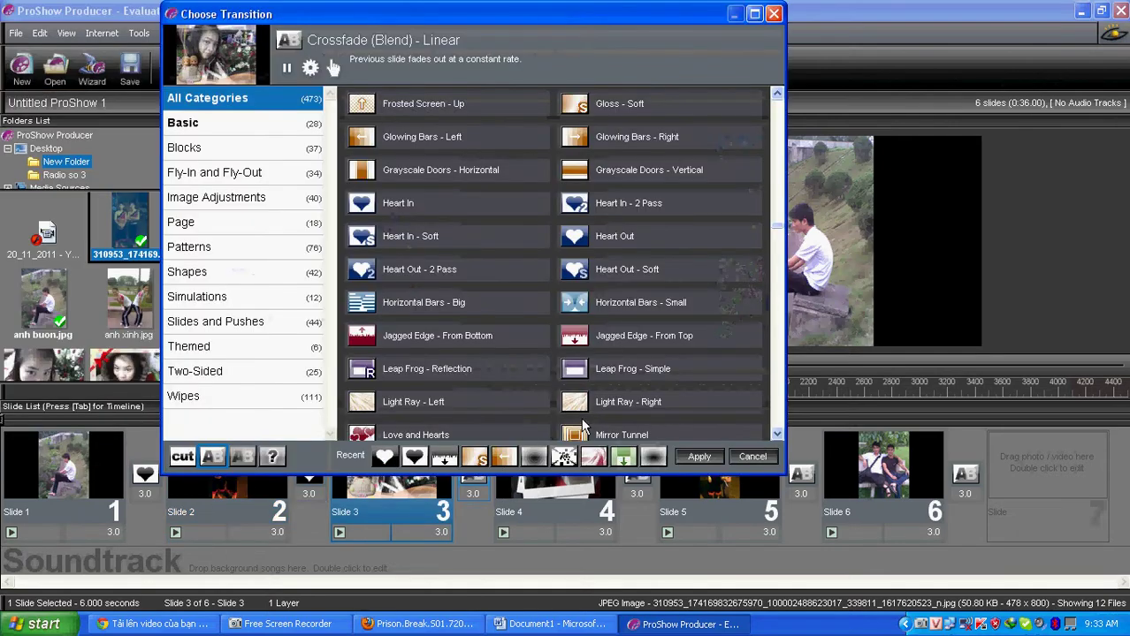
{"action": "left_click", "coordinate": [624, 402]}
{"action": "double_click", "coordinate": [623, 402]}
{"action": "left_click", "coordinate": [637, 477]}
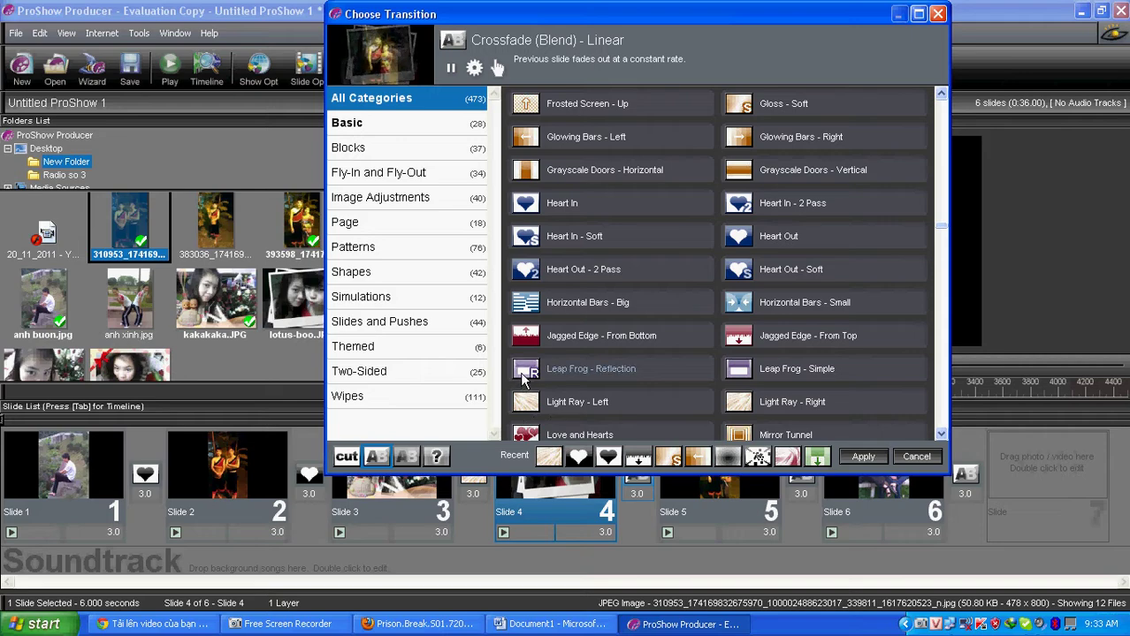
{"action": "double_click", "coordinate": [523, 373]}
Step: Set the transition after slide 5 to Heart In and the one after slide 6 to Leap Frog - Reflection
{"action": "left_click", "coordinate": [800, 475]}
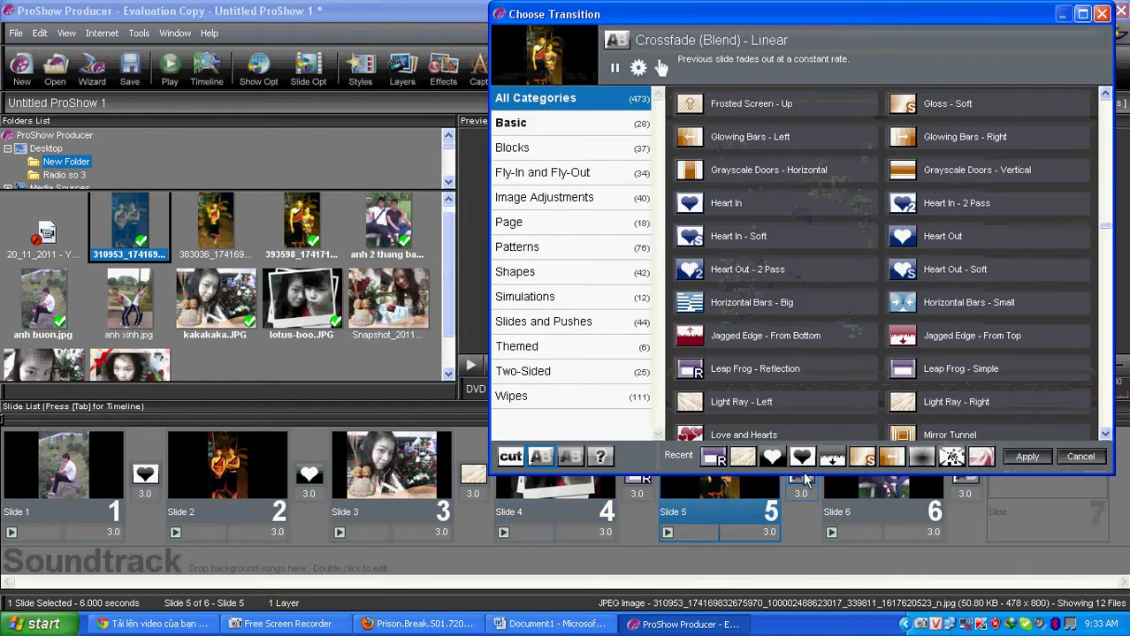
{"action": "double_click", "coordinate": [691, 207]}
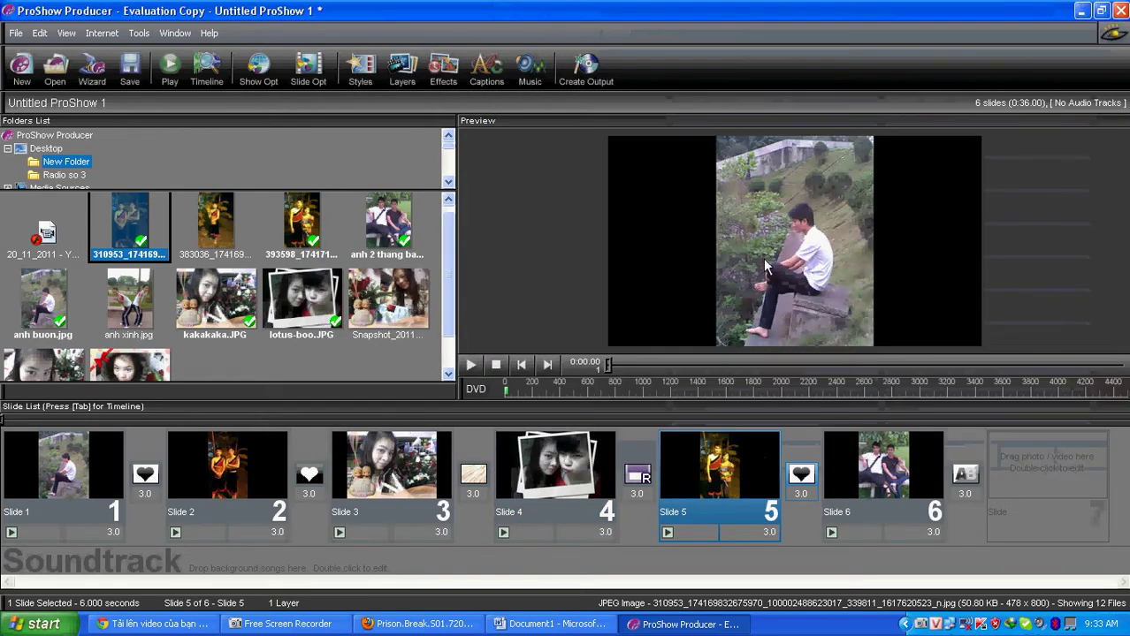
{"action": "left_click", "coordinate": [963, 475]}
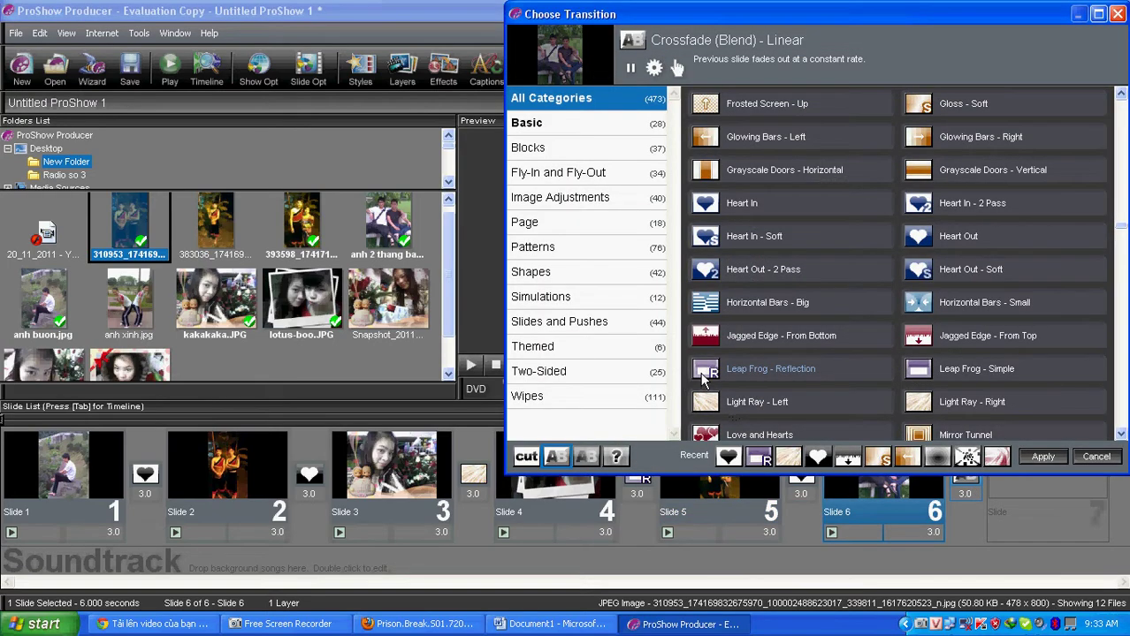
{"action": "double_click", "coordinate": [705, 371]}
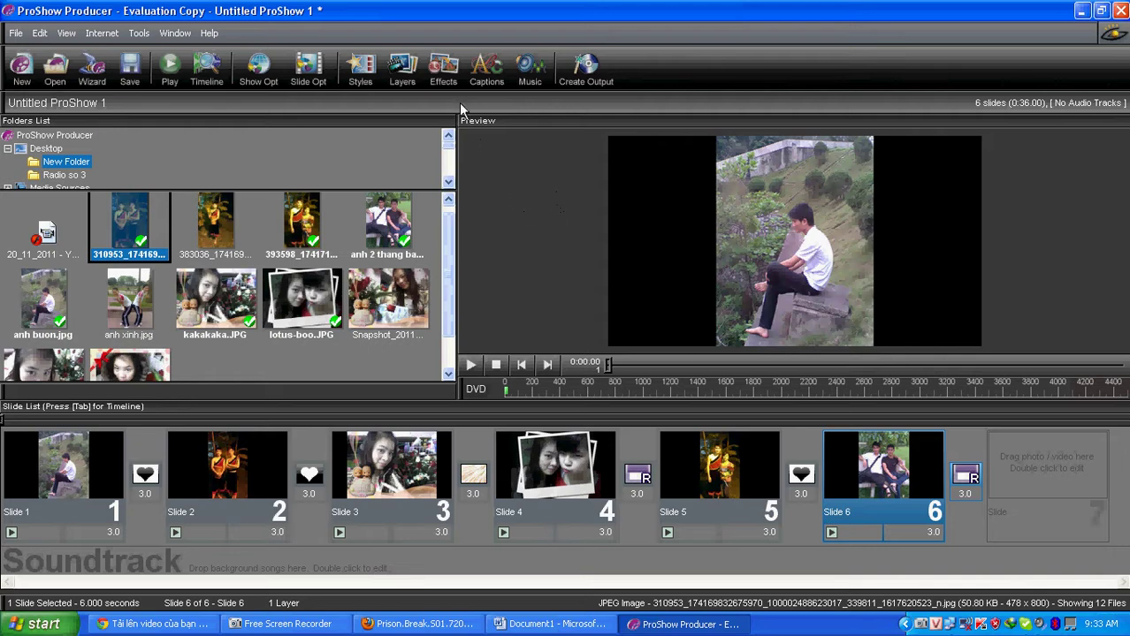
Step: Open the slide styles for slide 6, preview the one-layer style 4-thay anh, and select the three-layer style 7-thay anh
{"action": "left_click", "coordinate": [362, 78]}
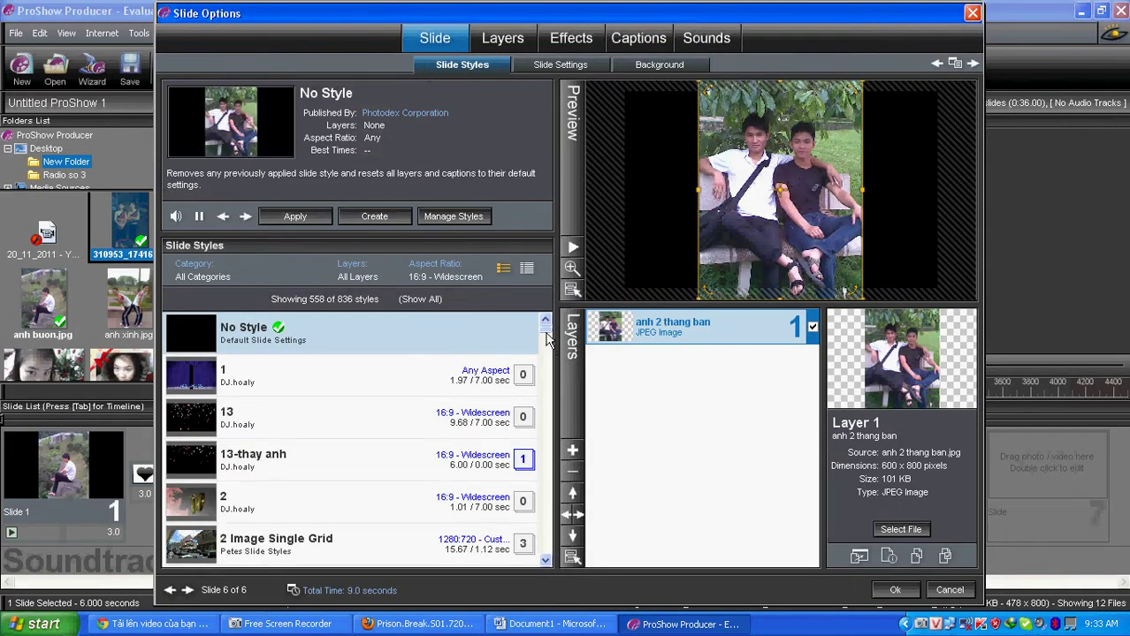
{"action": "scroll", "coordinate": [547, 338], "scroll_direction": "down", "scroll_amount": 5}
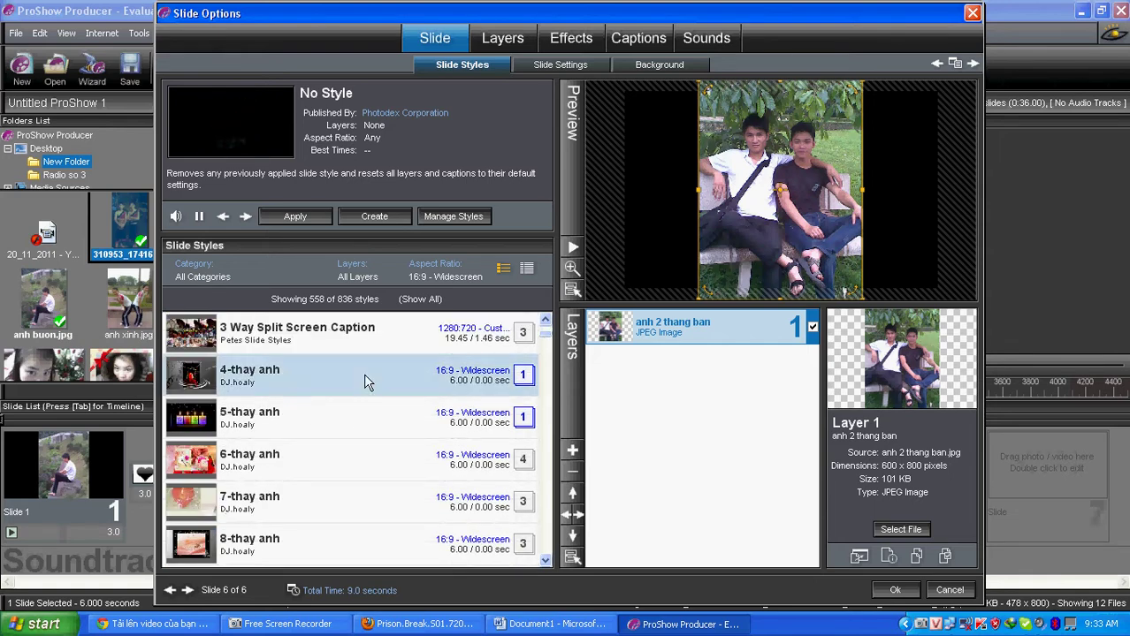
{"action": "left_click", "coordinate": [533, 379]}
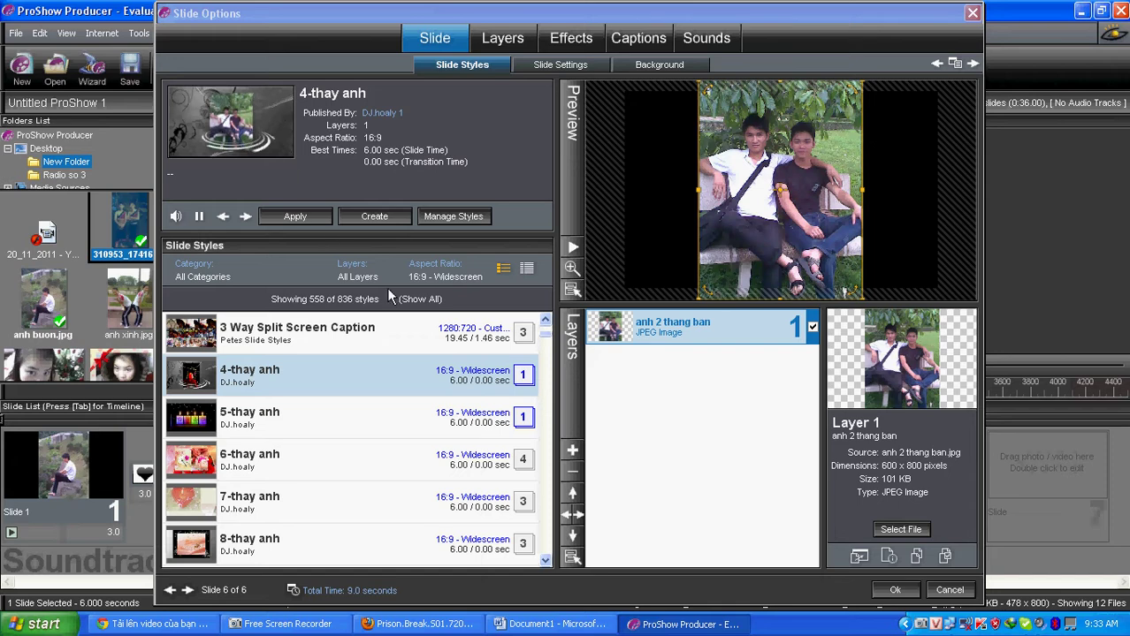
{"action": "left_click", "coordinate": [266, 507]}
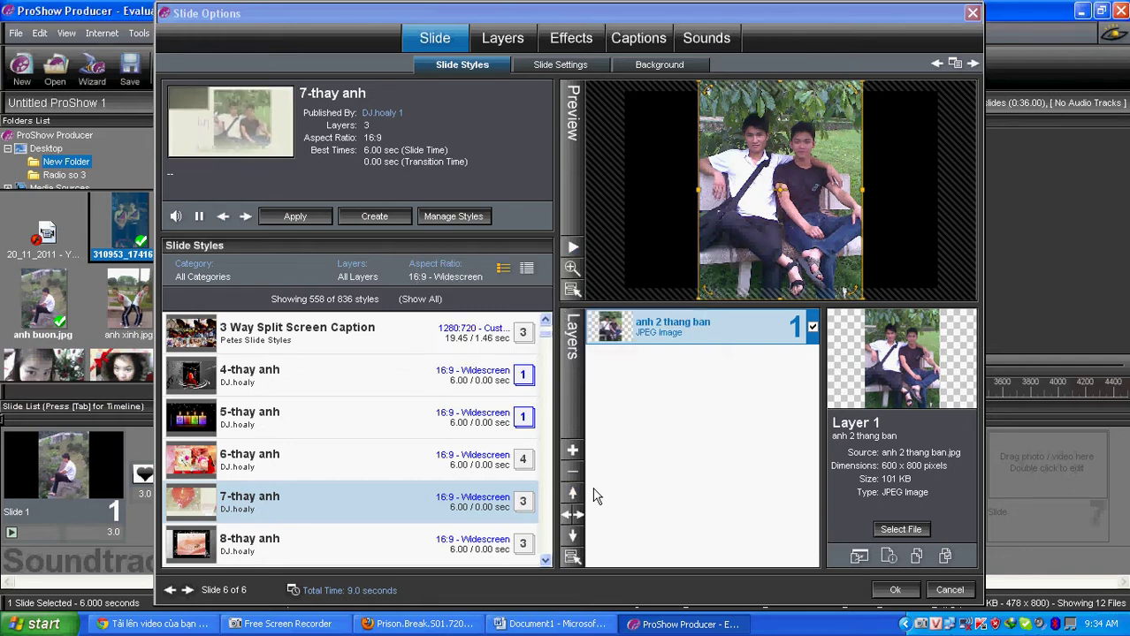
Step: Add the desktop portrait picture whose name starts with 05de834f8d5cafdf92b8e93d94 to slide 6 as an image layer
{"action": "left_click", "coordinate": [573, 451]}
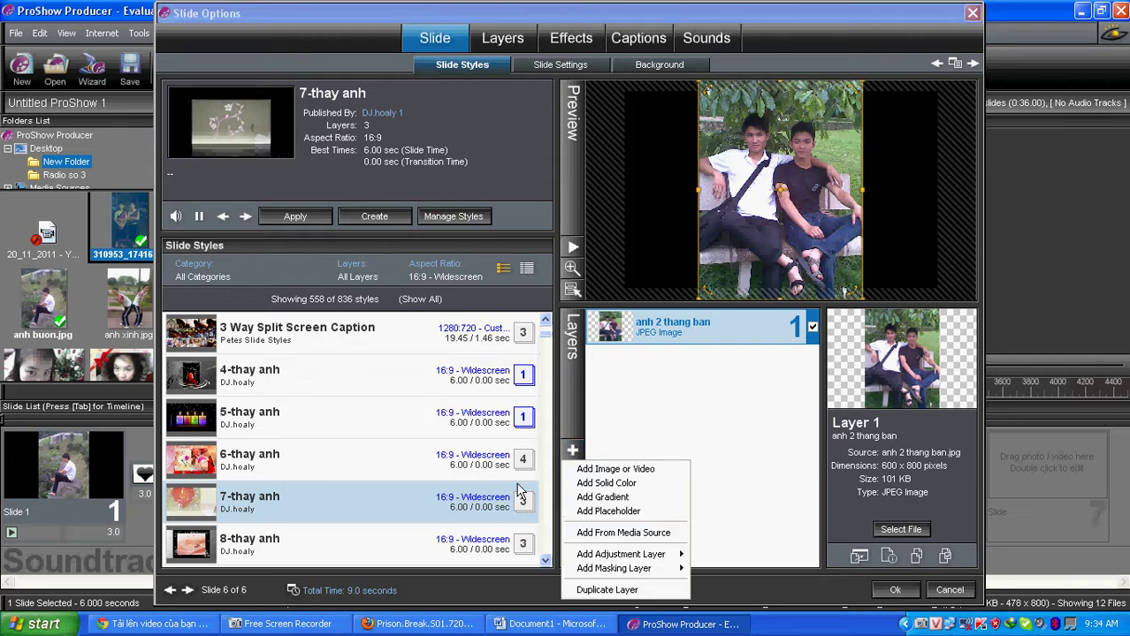
{"action": "left_click", "coordinate": [508, 513]}
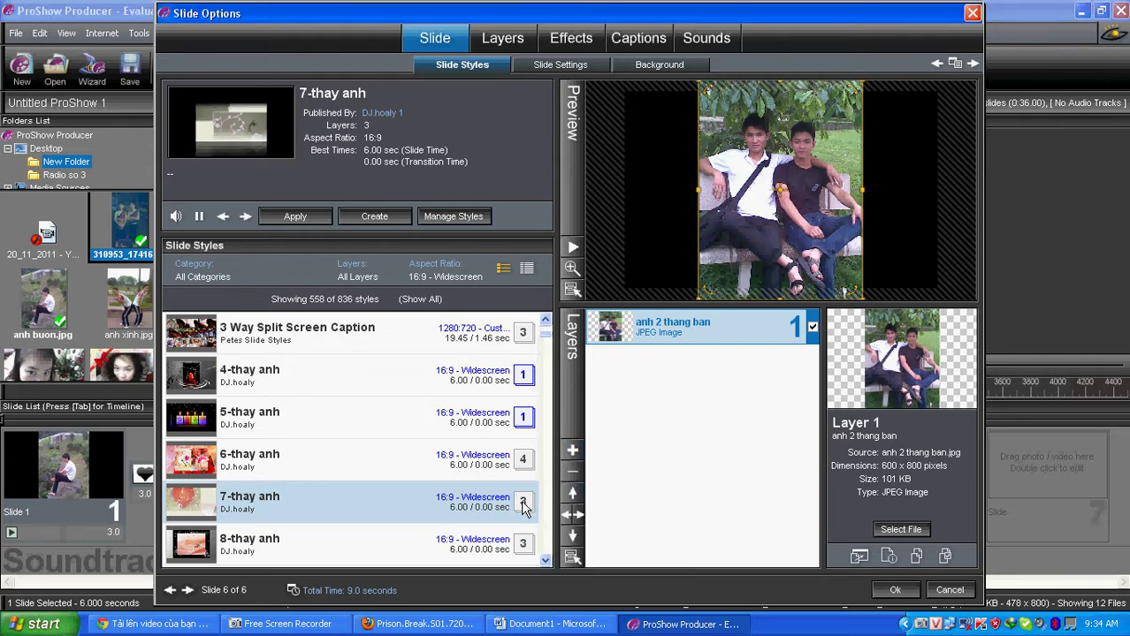
{"action": "left_click", "coordinate": [575, 453]}
{"action": "left_click", "coordinate": [610, 470]}
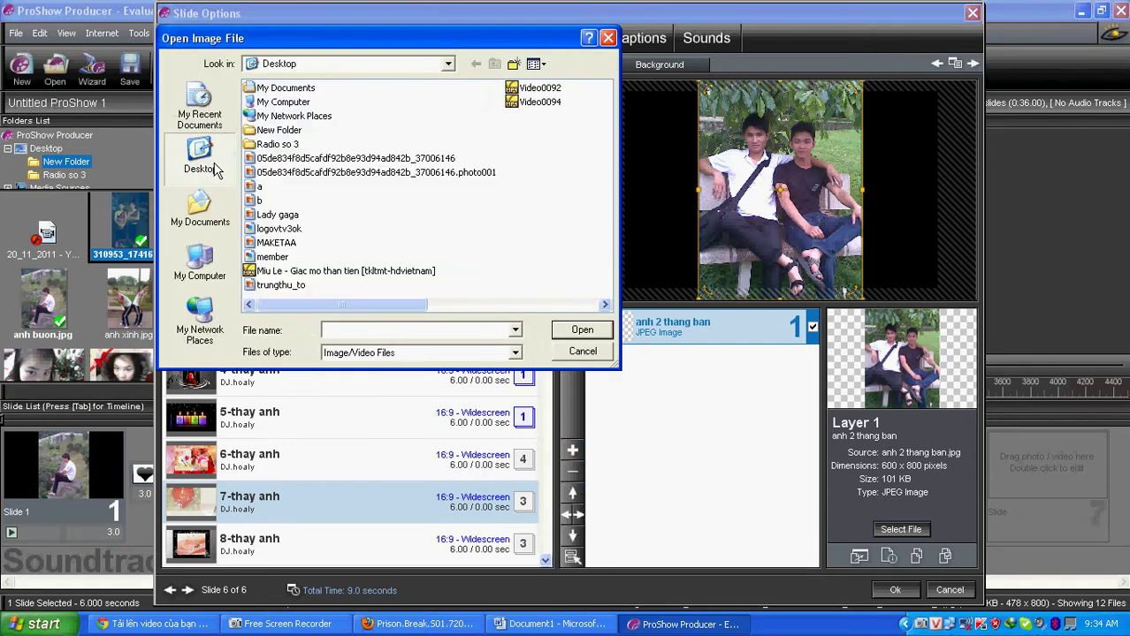
{"action": "left_click", "coordinate": [533, 64]}
{"action": "left_click", "coordinate": [553, 139]}
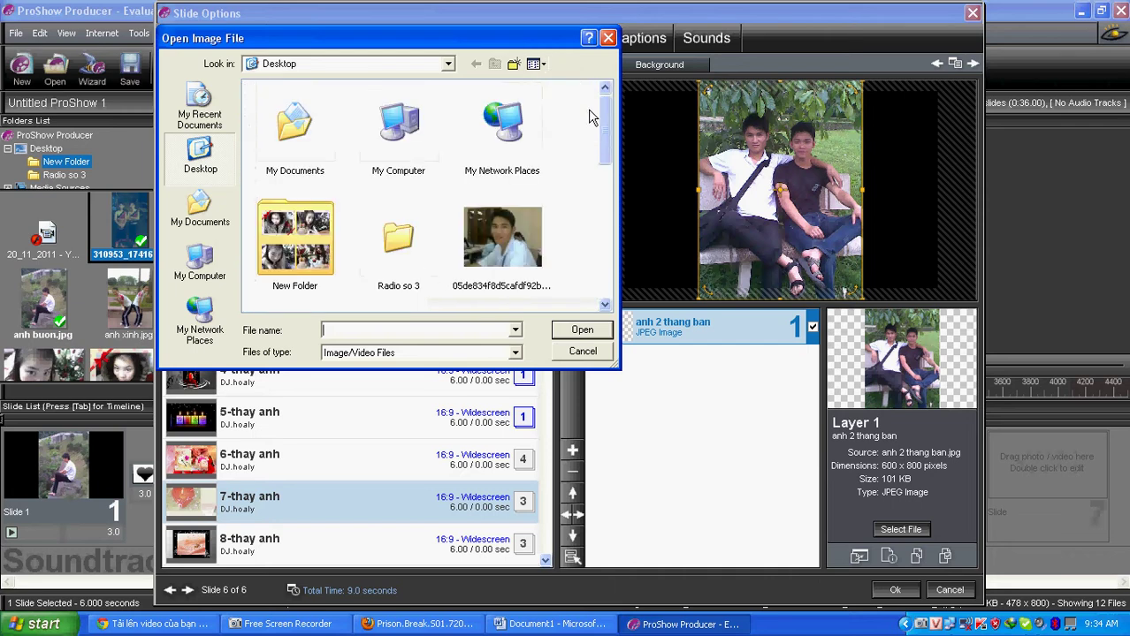
{"action": "scroll", "coordinate": [608, 135], "scroll_direction": "down", "scroll_amount": 1}
{"action": "double_click", "coordinate": [478, 199]}
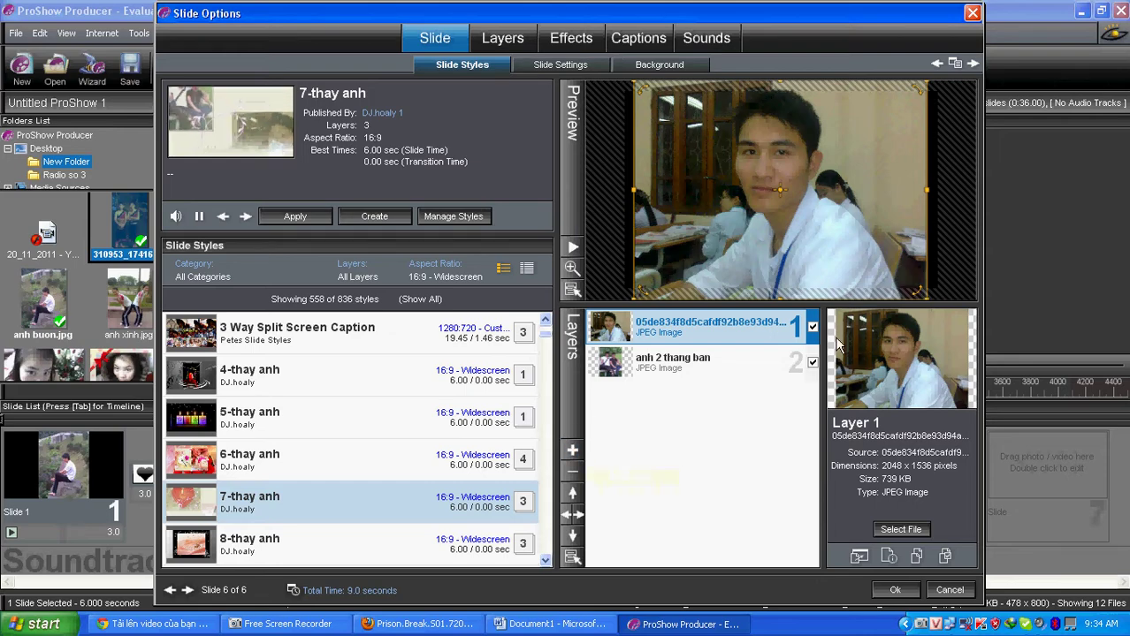
Step: Add the desktop picture Lady gaga to slide 6 as another image layer, browsing the files as thumbnails
{"action": "left_click", "coordinate": [759, 359]}
{"action": "left_click", "coordinate": [778, 323]}
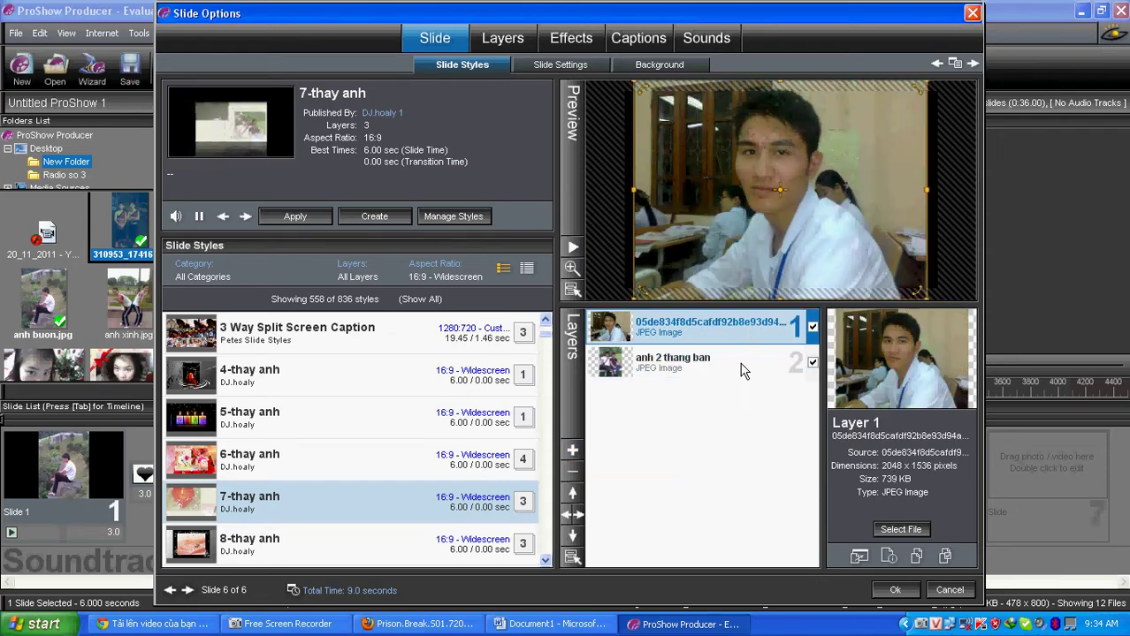
{"action": "left_click", "coordinate": [778, 359]}
{"action": "left_click", "coordinate": [576, 453]}
{"action": "left_click", "coordinate": [610, 467]}
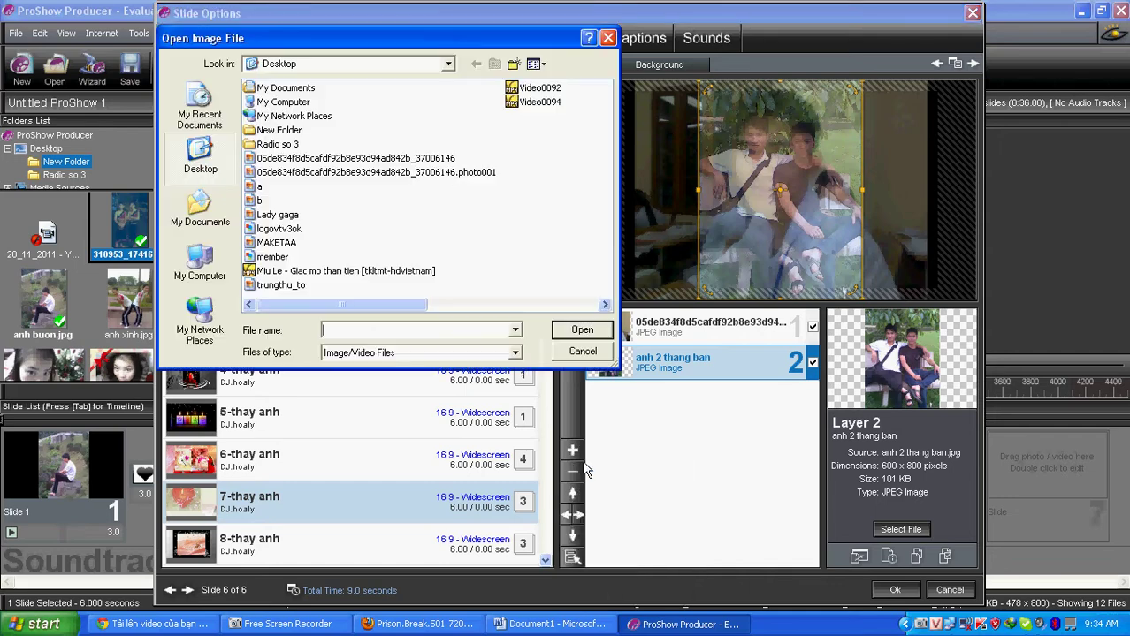
{"action": "left_click", "coordinate": [535, 64]}
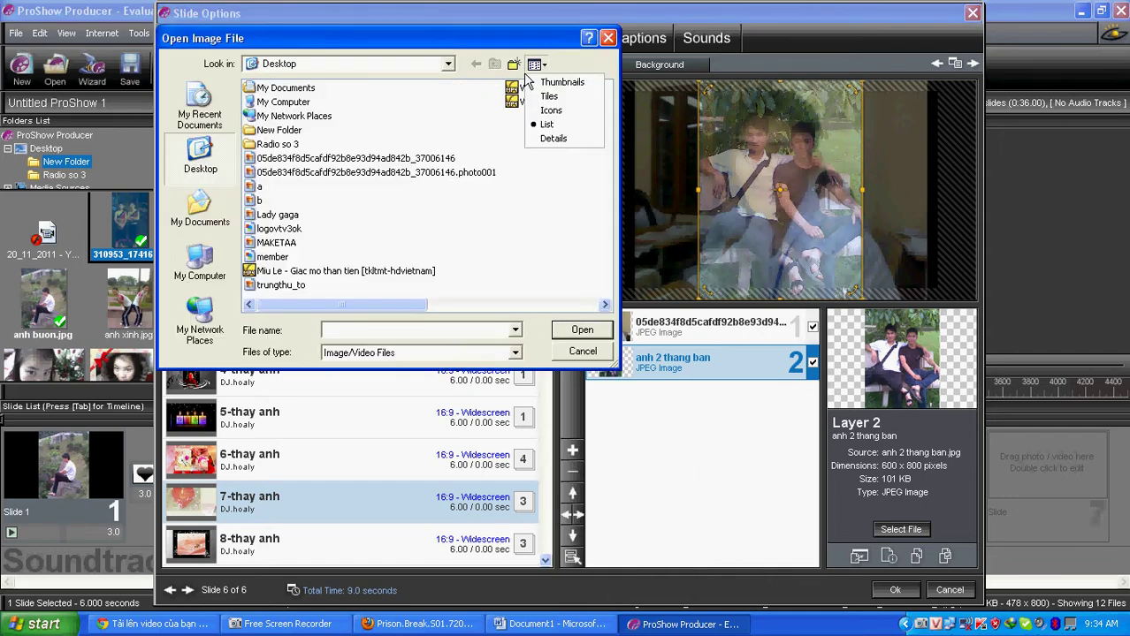
{"action": "left_click", "coordinate": [548, 83]}
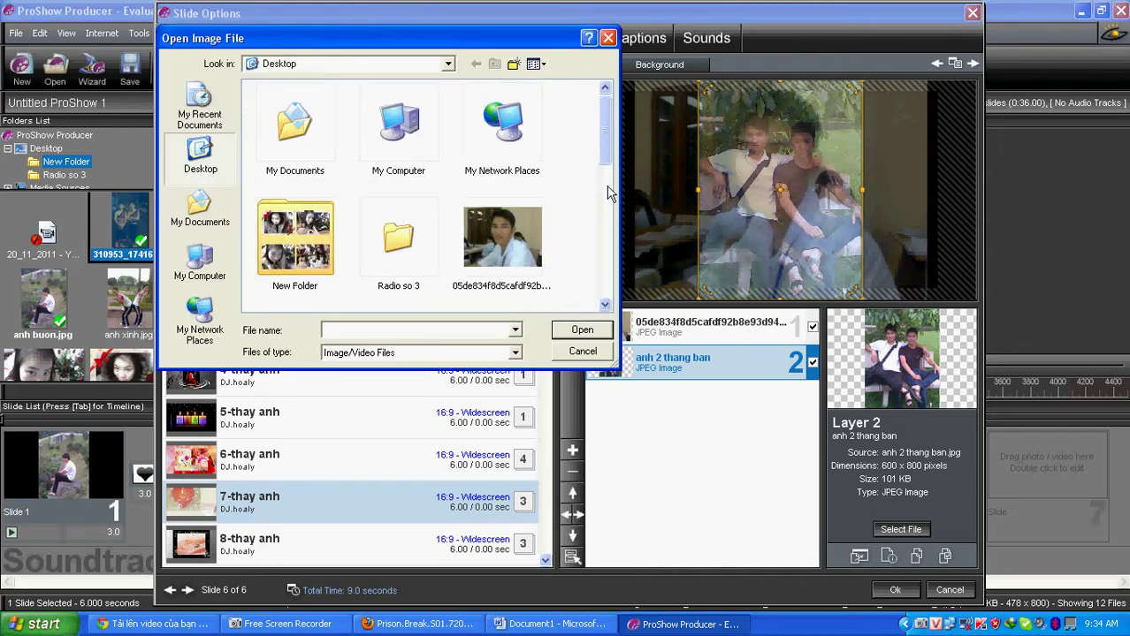
{"action": "left_click_drag", "start_coordinate": [608, 168], "coordinate": [607, 301]}
{"action": "scroll", "coordinate": [606, 266], "scroll_direction": "up", "scroll_amount": 5}
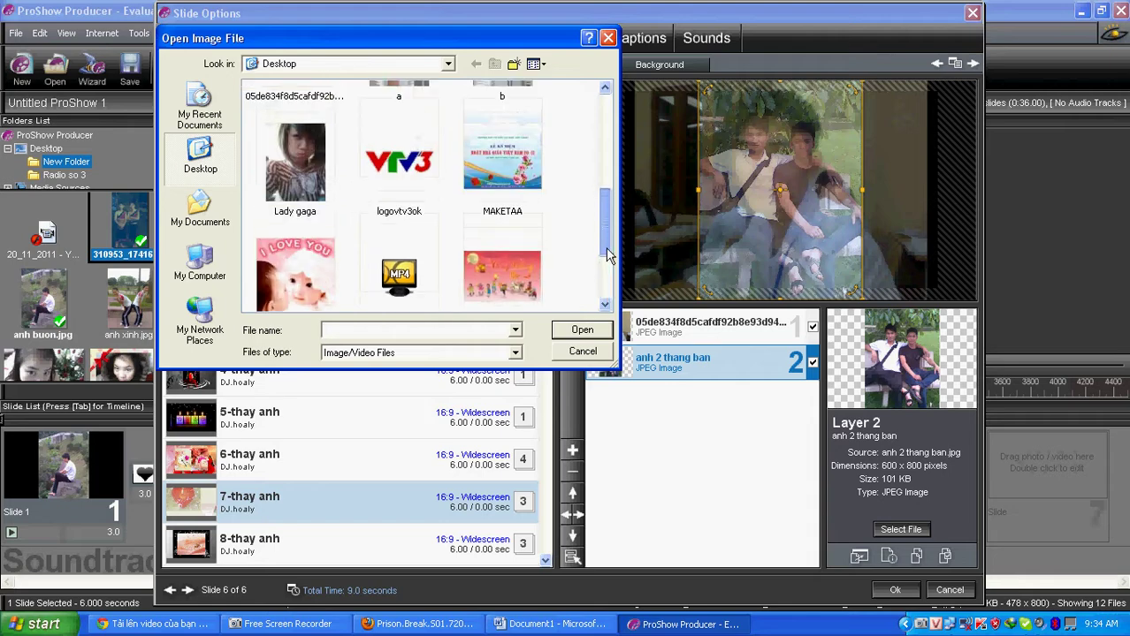
{"action": "double_click", "coordinate": [300, 179]}
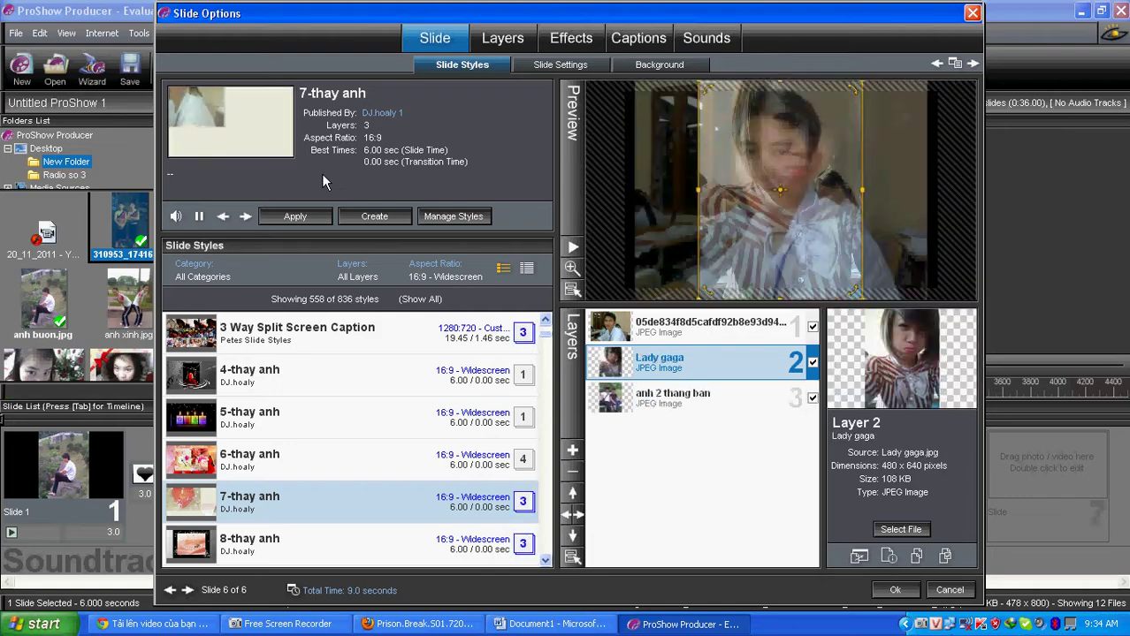
Step: Apply the slide style 7-thay anh to slide 6, accept the replacement of existing slide changes, and close the slide options
{"action": "left_click", "coordinate": [289, 217]}
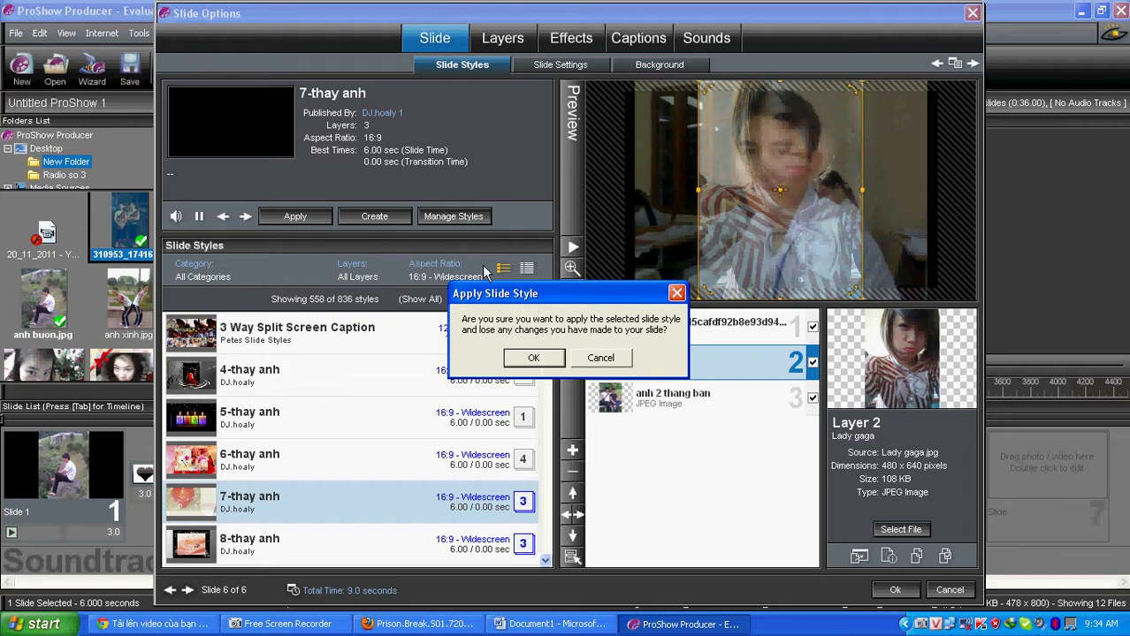
{"action": "left_click", "coordinate": [533, 358]}
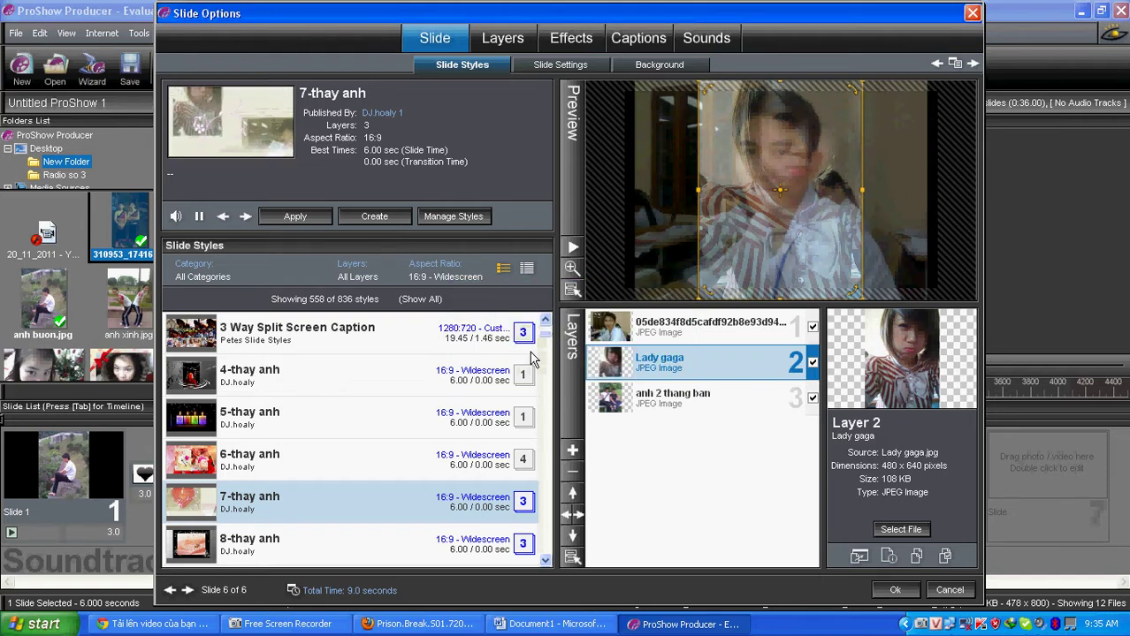
{"action": "left_click", "coordinate": [894, 589]}
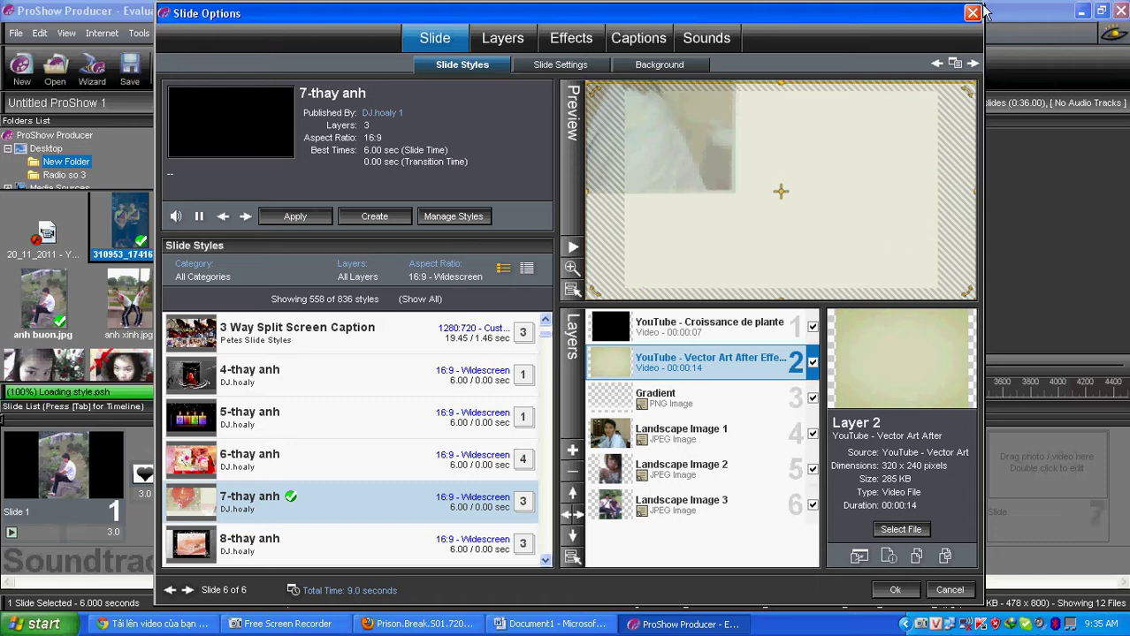
{"action": "left_click", "coordinate": [961, 596]}
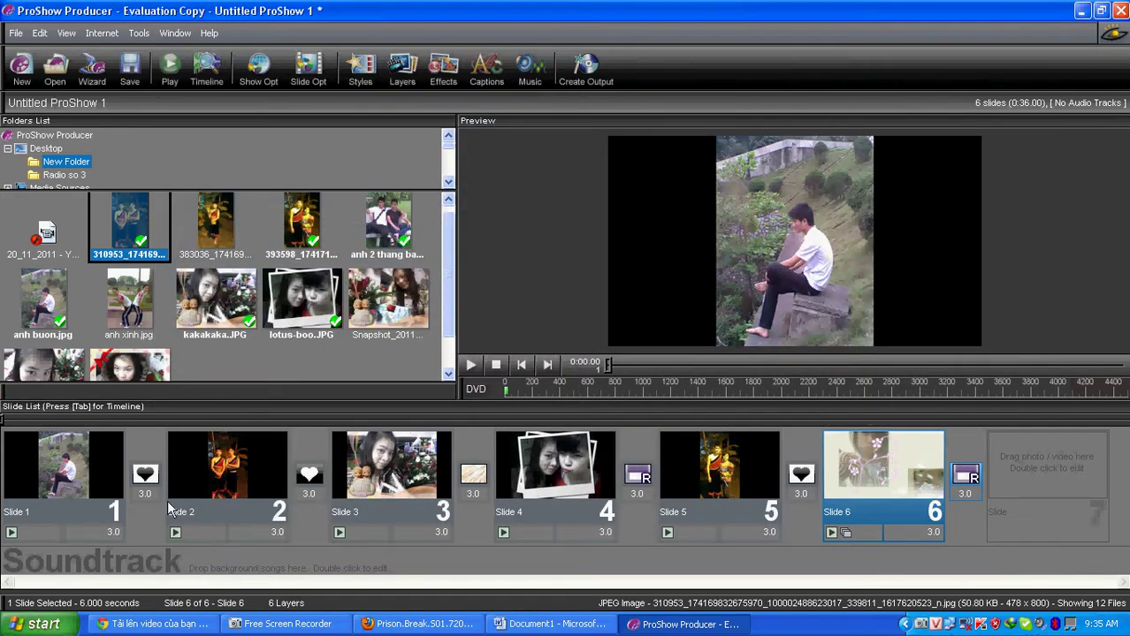
Step: Preview each slide in order from slide 1 to slide 6, and go back through them to slide 1
{"action": "left_click", "coordinate": [71, 463]}
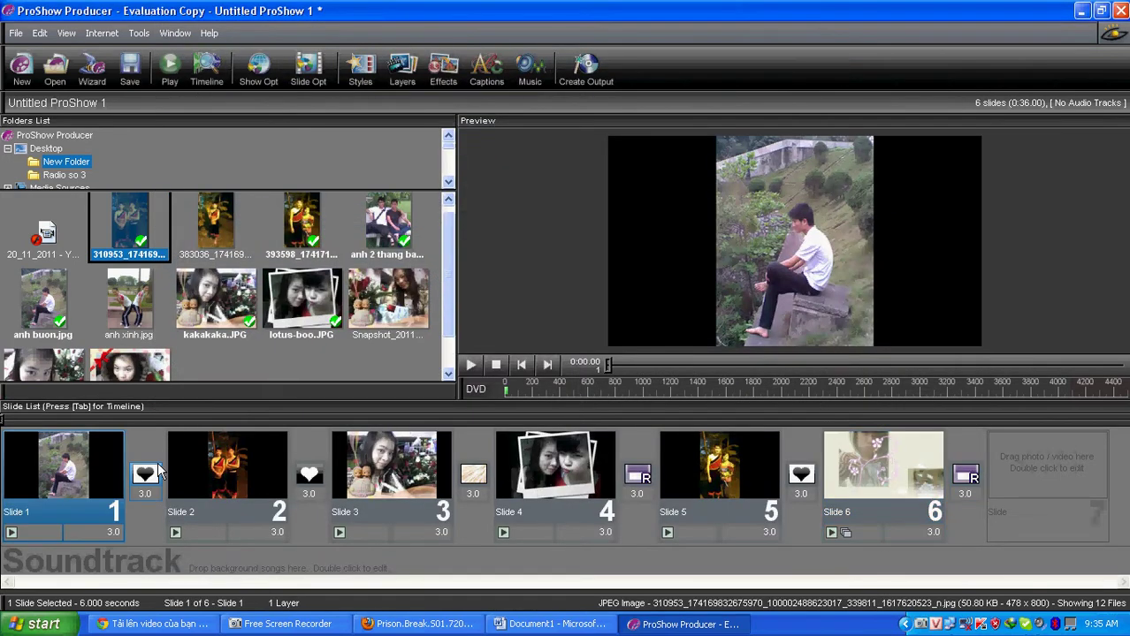
{"action": "left_click", "coordinate": [242, 464]}
{"action": "left_click", "coordinate": [401, 478]}
{"action": "left_click", "coordinate": [587, 468]}
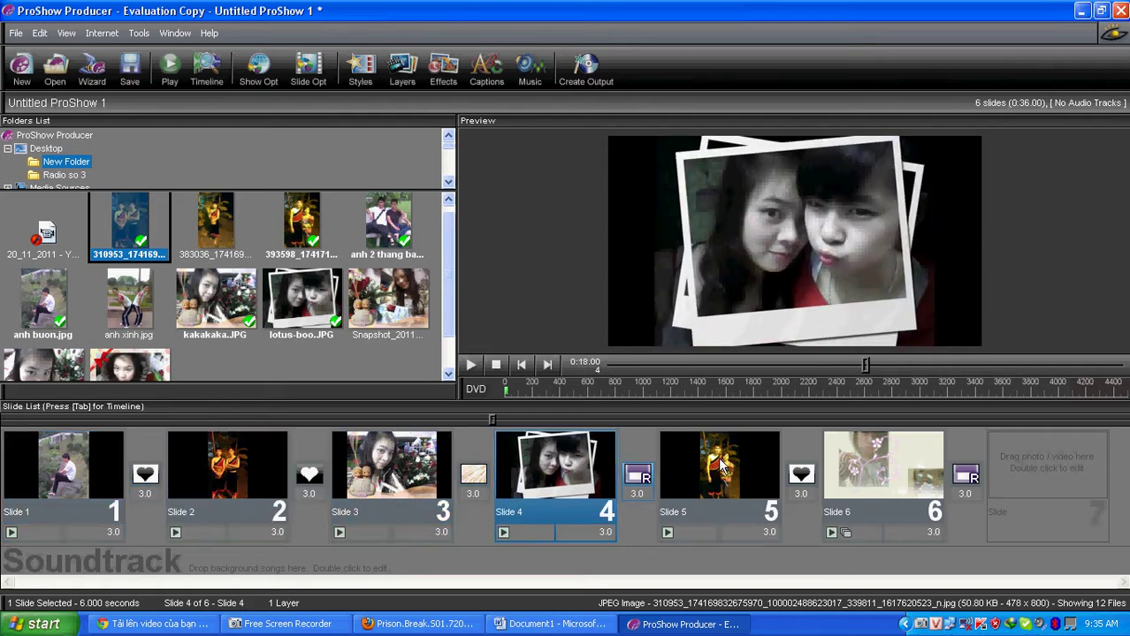
{"action": "left_click", "coordinate": [718, 457]}
{"action": "left_click", "coordinate": [905, 462]}
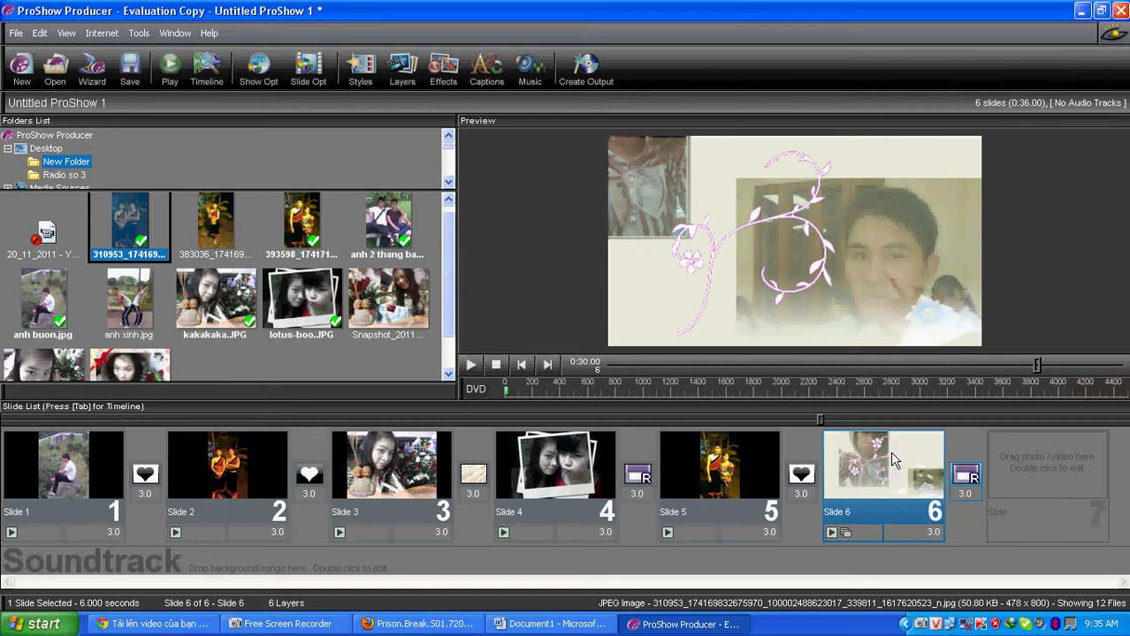
{"action": "left_click", "coordinate": [749, 482]}
{"action": "left_click", "coordinate": [563, 477]}
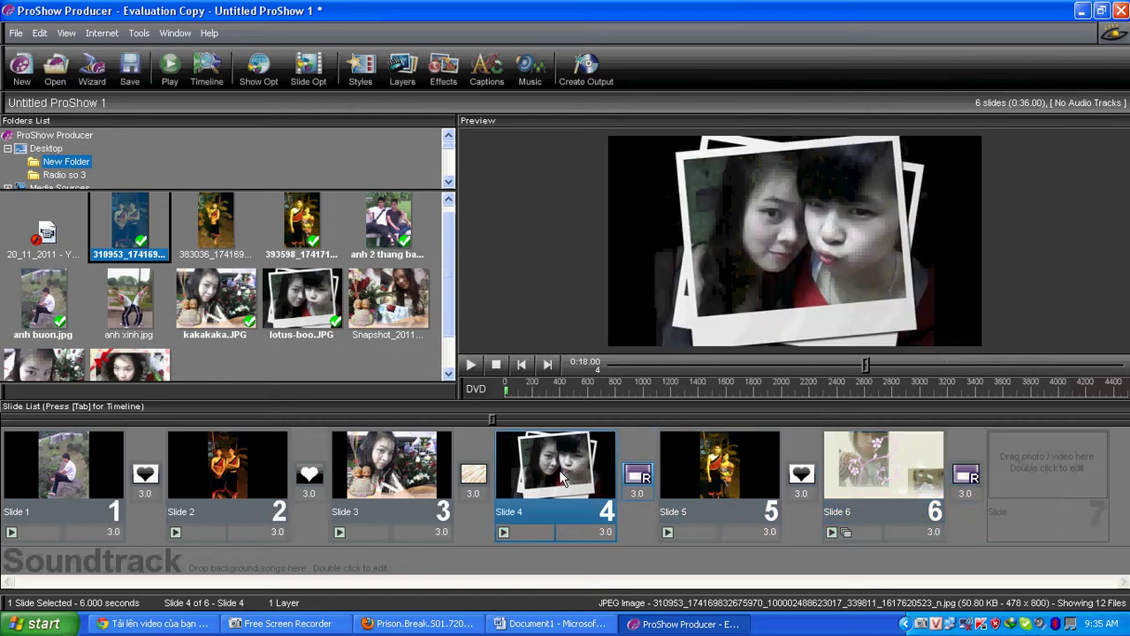
{"action": "left_click", "coordinate": [394, 468]}
{"action": "left_click", "coordinate": [249, 458]}
{"action": "left_click", "coordinate": [90, 482]}
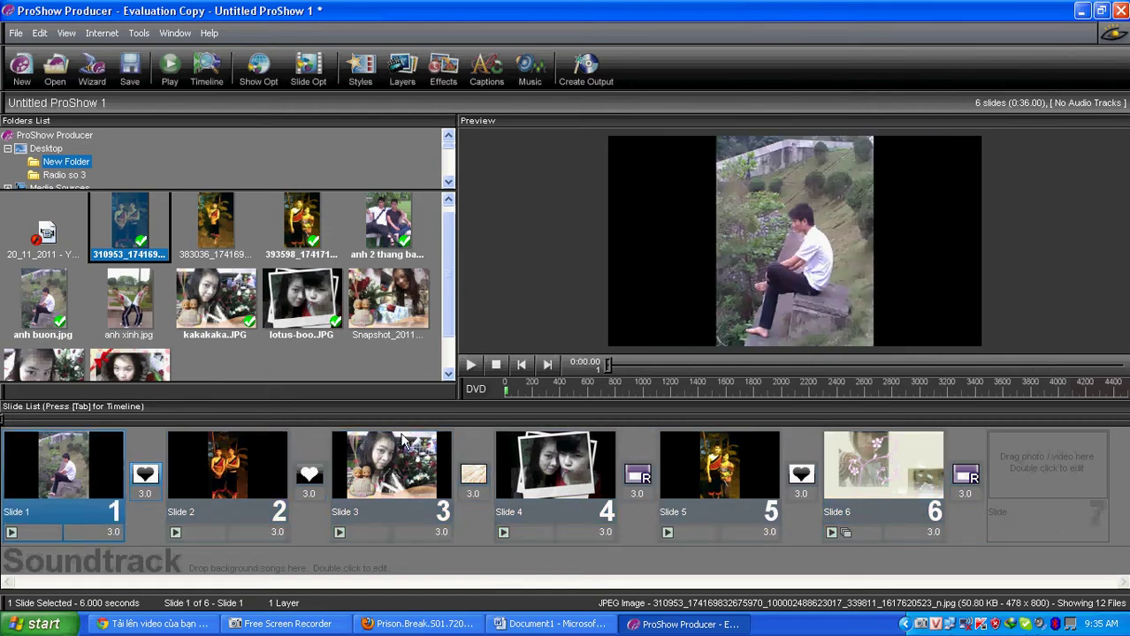
Step: Try a caption reading "sgc" on slide 4, reposition it over the picture, and remove it
{"action": "left_click", "coordinate": [550, 471]}
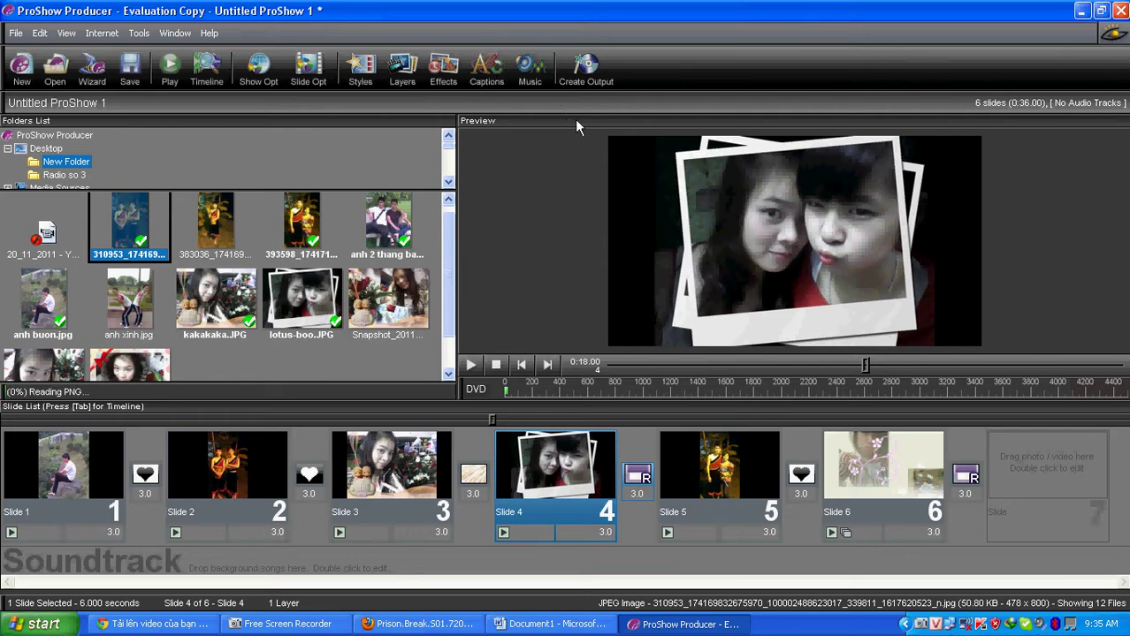
{"action": "left_click", "coordinate": [638, 38]}
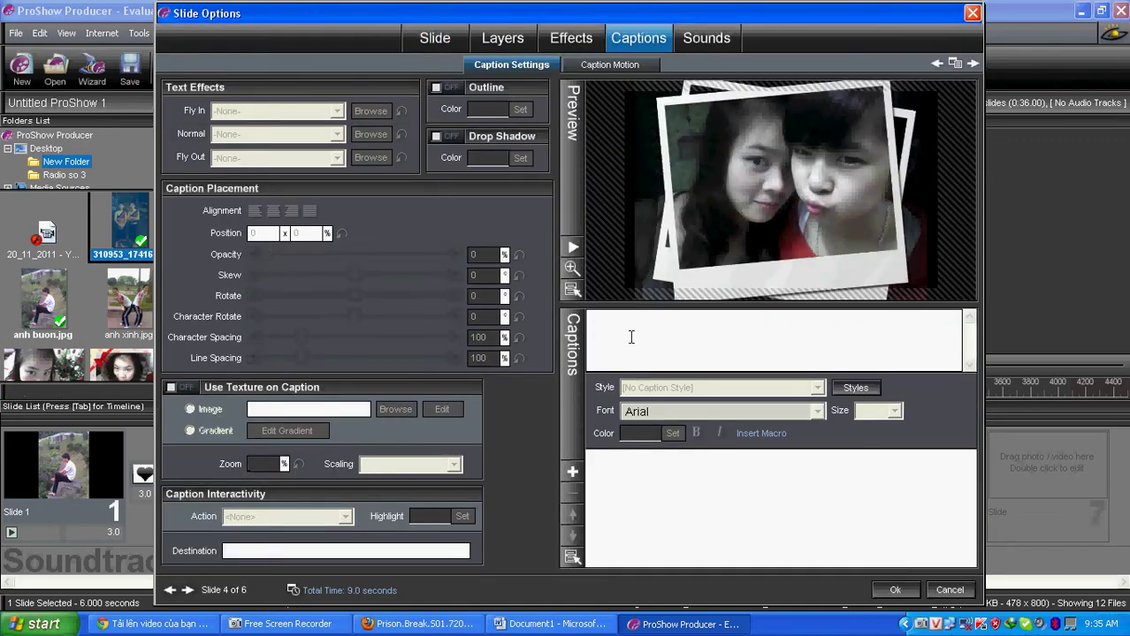
{"action": "type", "text": "sgc"}
{"action": "left_click_drag", "start_coordinate": [787, 230], "coordinate": [762, 188]}
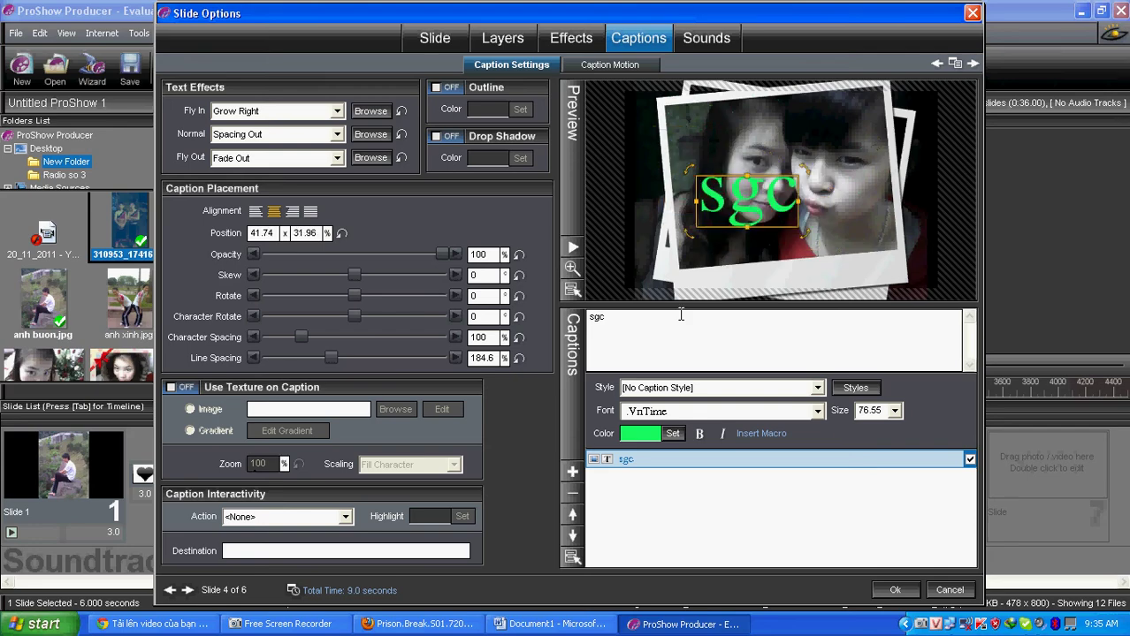
{"action": "double_click", "coordinate": [620, 311]}
{"action": "key", "text": "BackSpace"}
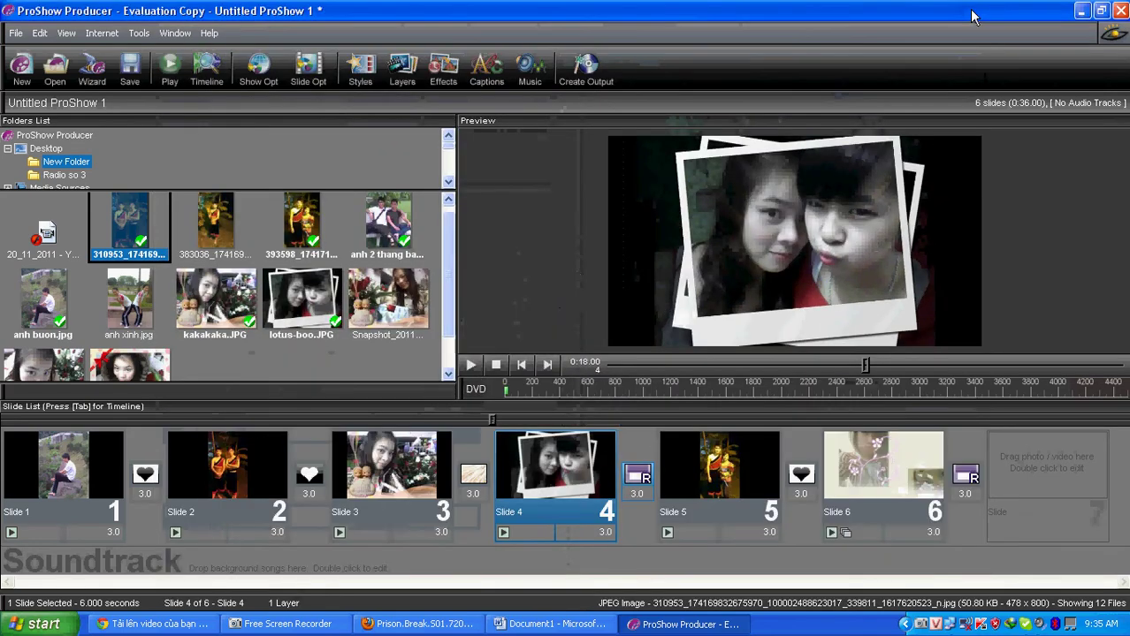
{"action": "left_click", "coordinate": [972, 14]}
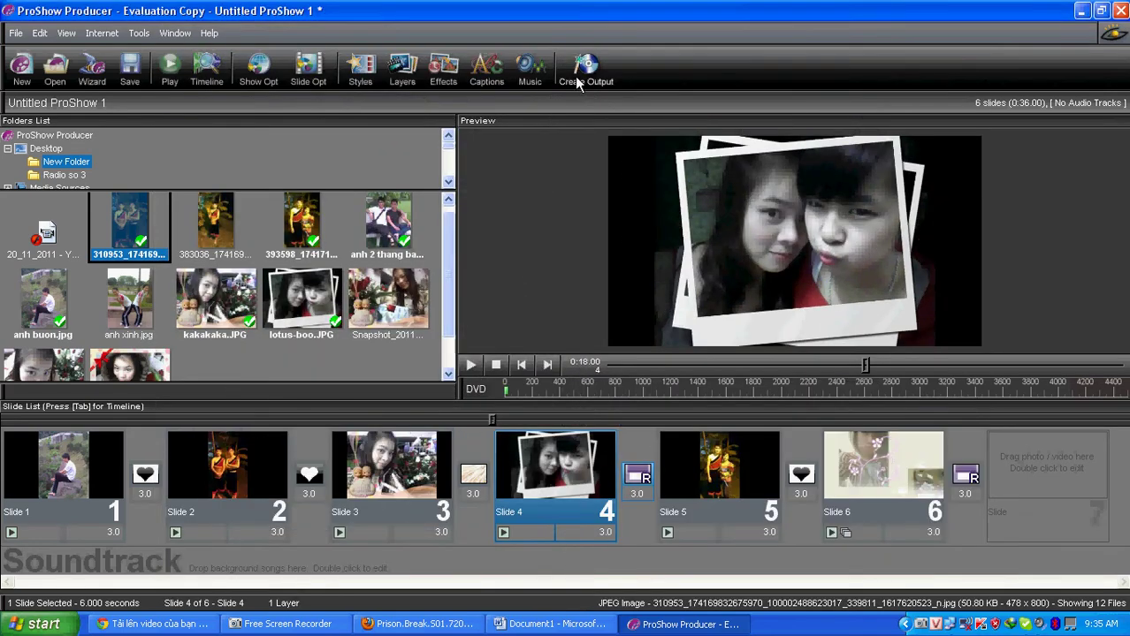
Step: Add the desktop audio file Chieu len ban thuong.mp3 to the show's soundtrack and close the show options
{"action": "left_click", "coordinate": [527, 70]}
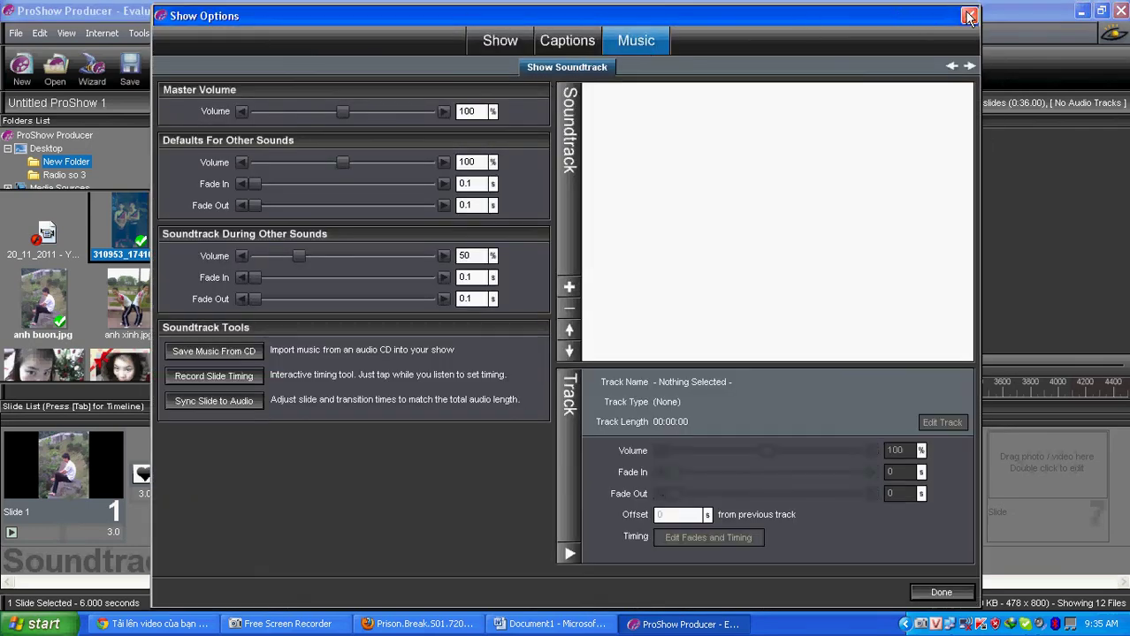
{"action": "left_click", "coordinate": [969, 15]}
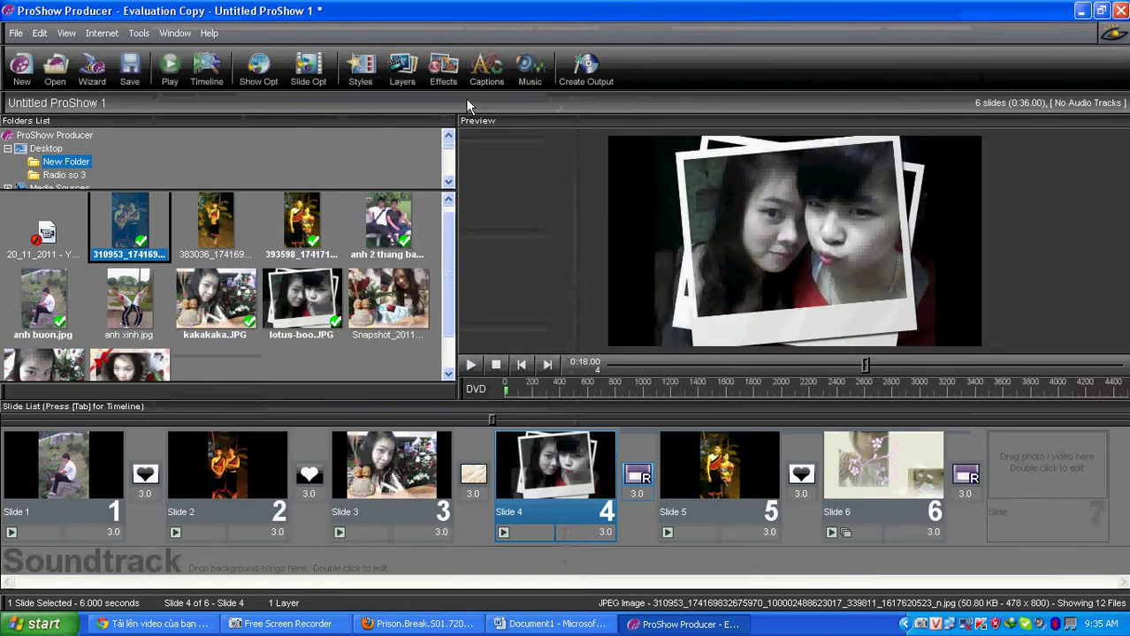
{"action": "left_click", "coordinate": [528, 71]}
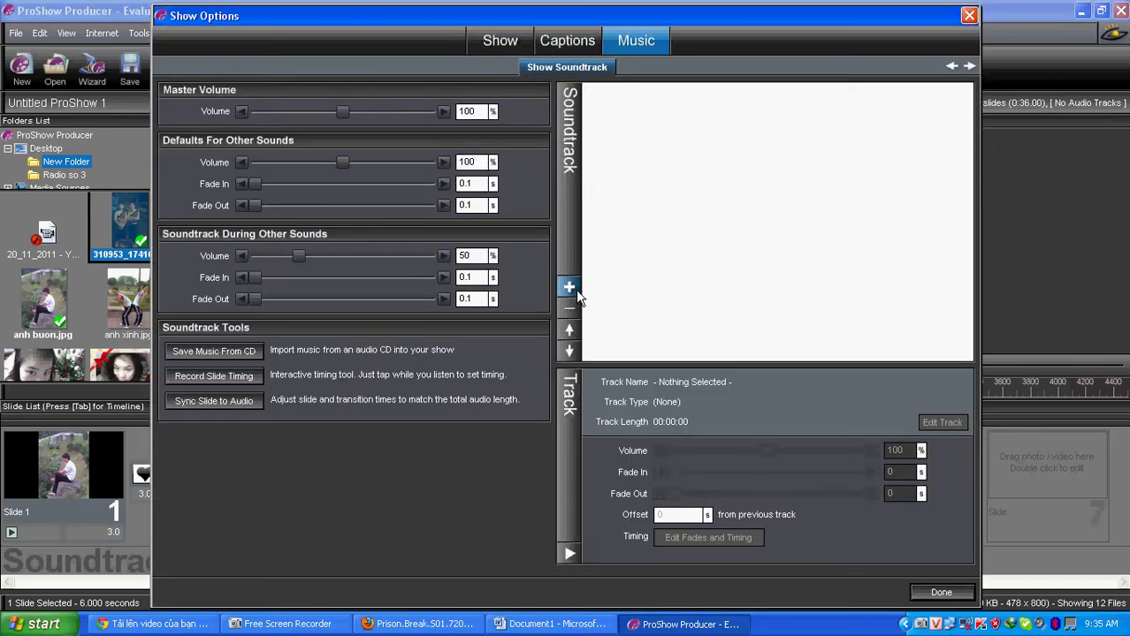
{"action": "left_click", "coordinate": [571, 289]}
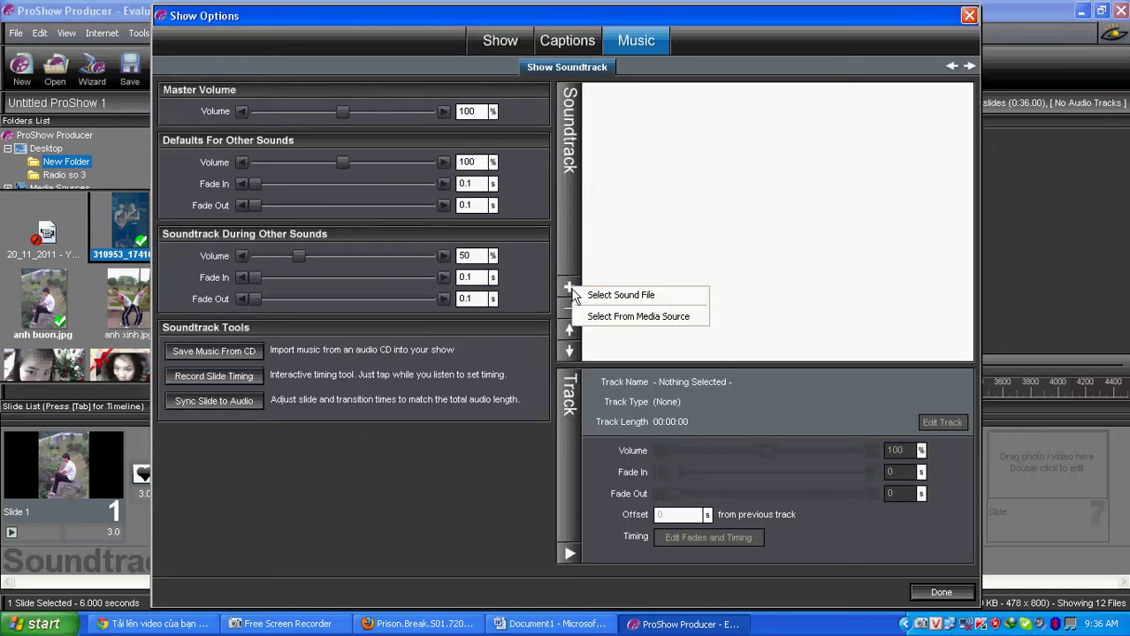
{"action": "left_click", "coordinate": [592, 300]}
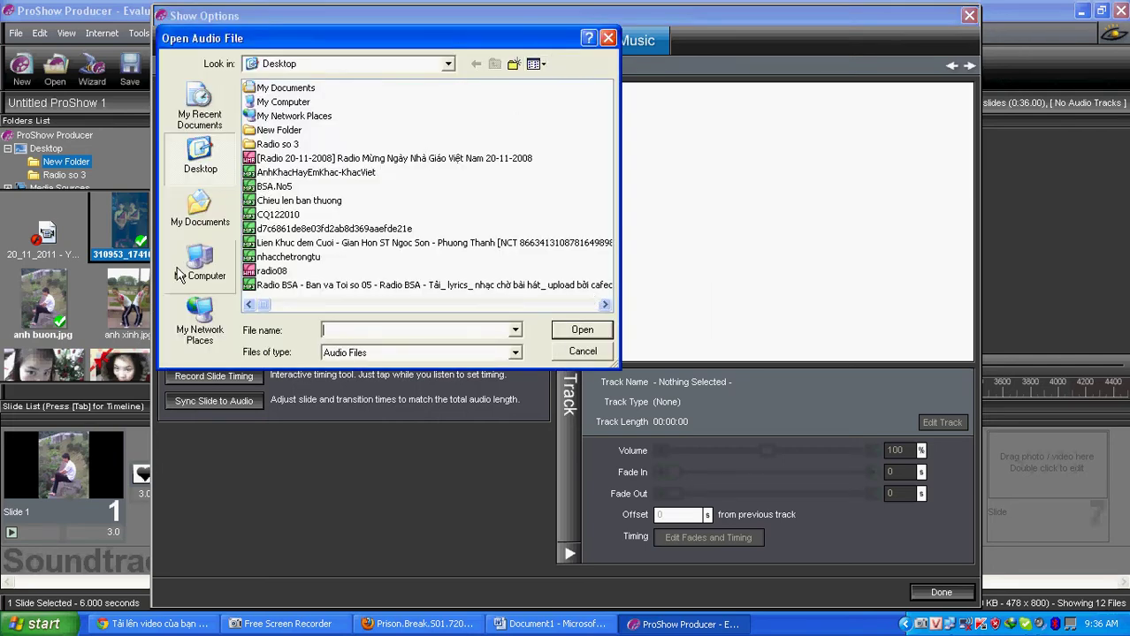
{"action": "left_click", "coordinate": [291, 201]}
{"action": "double_click", "coordinate": [292, 202]}
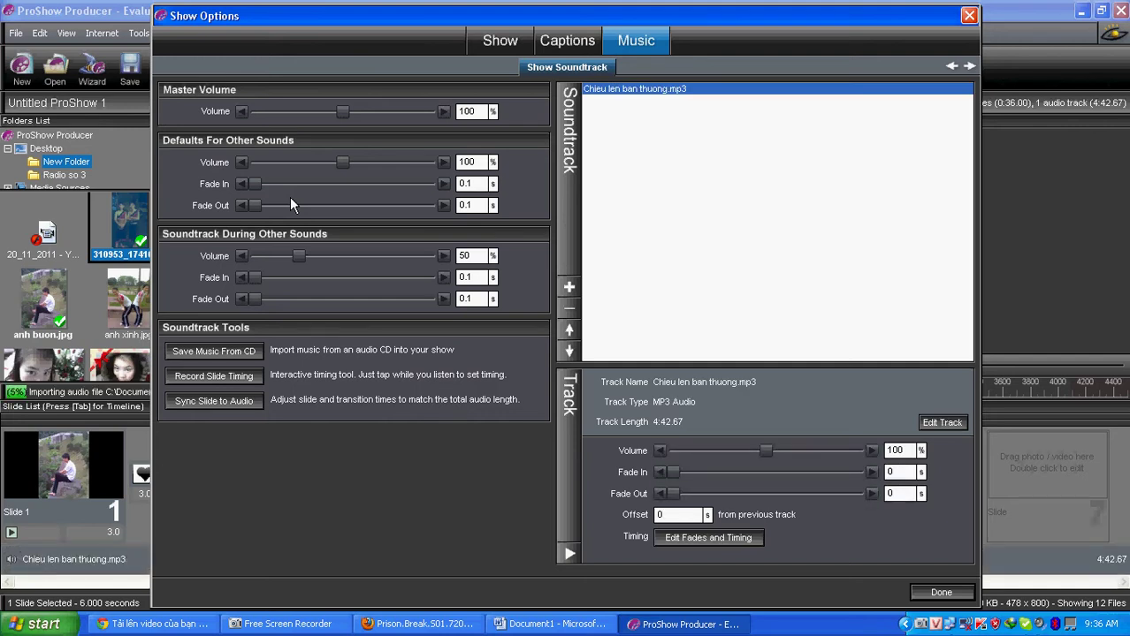
{"action": "left_click", "coordinate": [940, 592]}
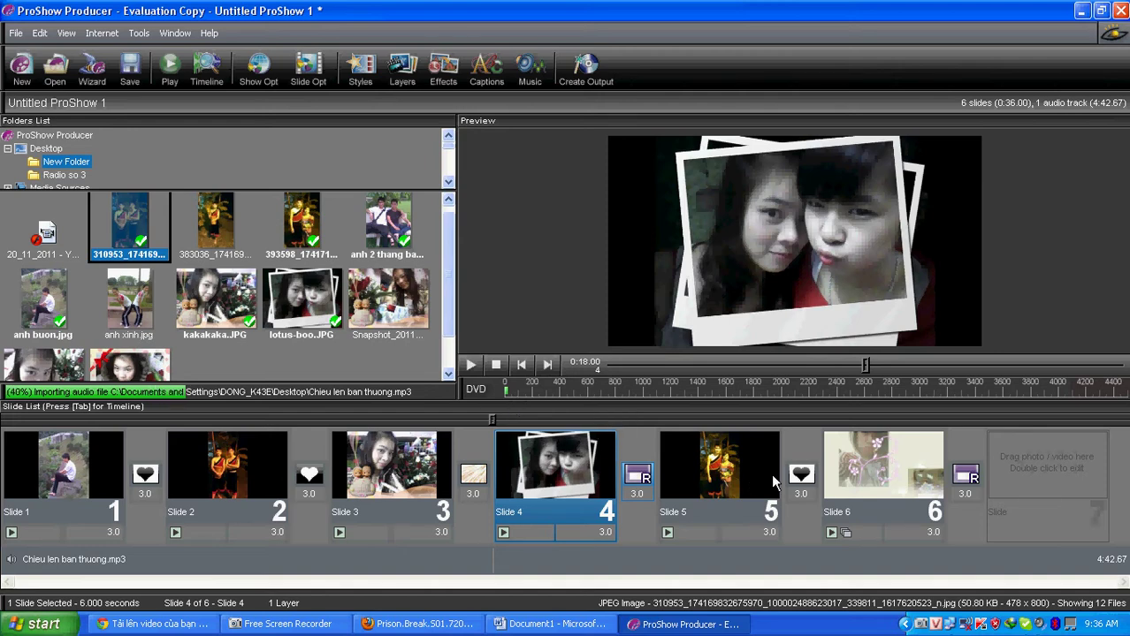
Step: Preview the slides again while the soundtrack is imported, and check the transition choices after slide 6 without changing them
{"action": "left_click", "coordinate": [924, 482]}
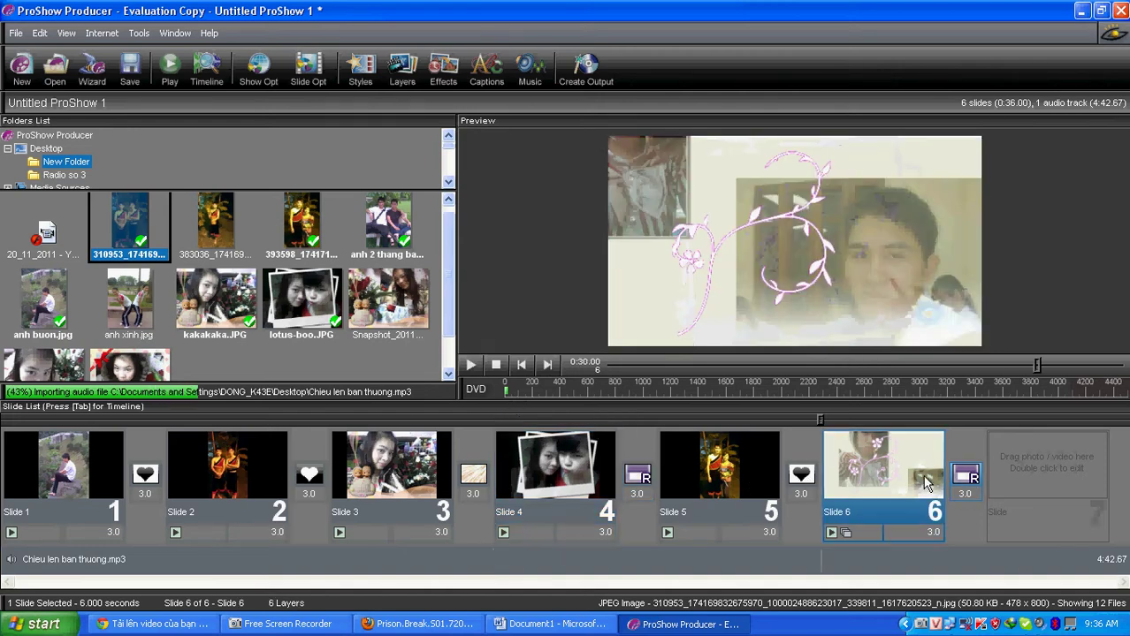
{"action": "left_click", "coordinate": [755, 481]}
{"action": "key", "text": "Left"}
{"action": "key", "text": "Left"}
{"action": "key", "text": "Left"}
{"action": "key", "text": "Left"}
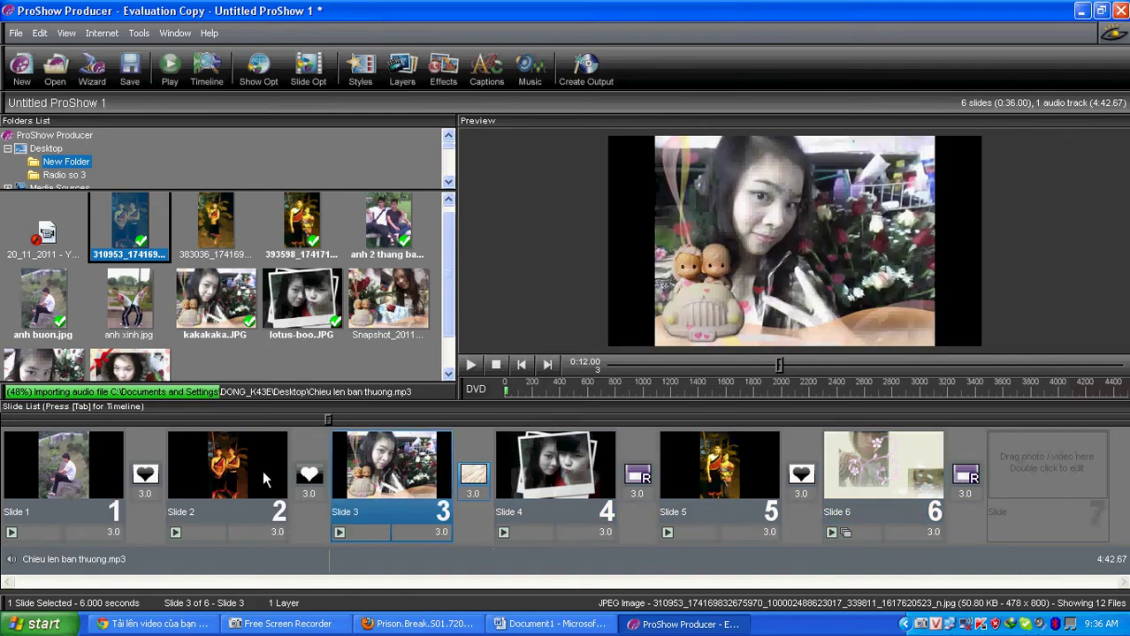
{"action": "left_click", "coordinate": [940, 473]}
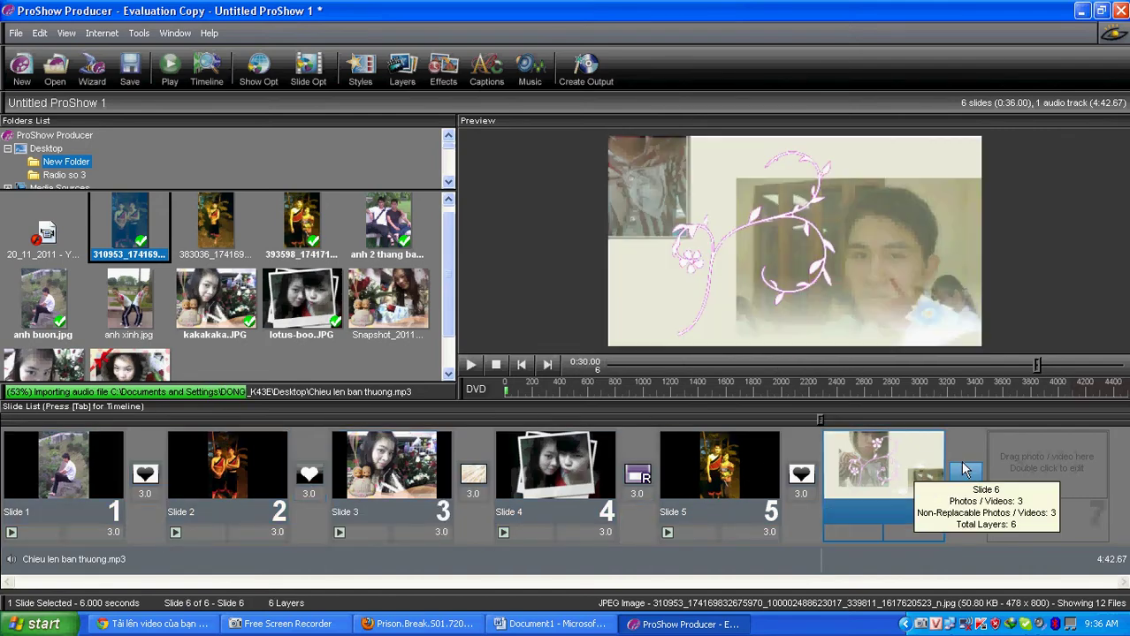
{"action": "left_click", "coordinate": [723, 474]}
{"action": "left_click", "coordinate": [906, 471]}
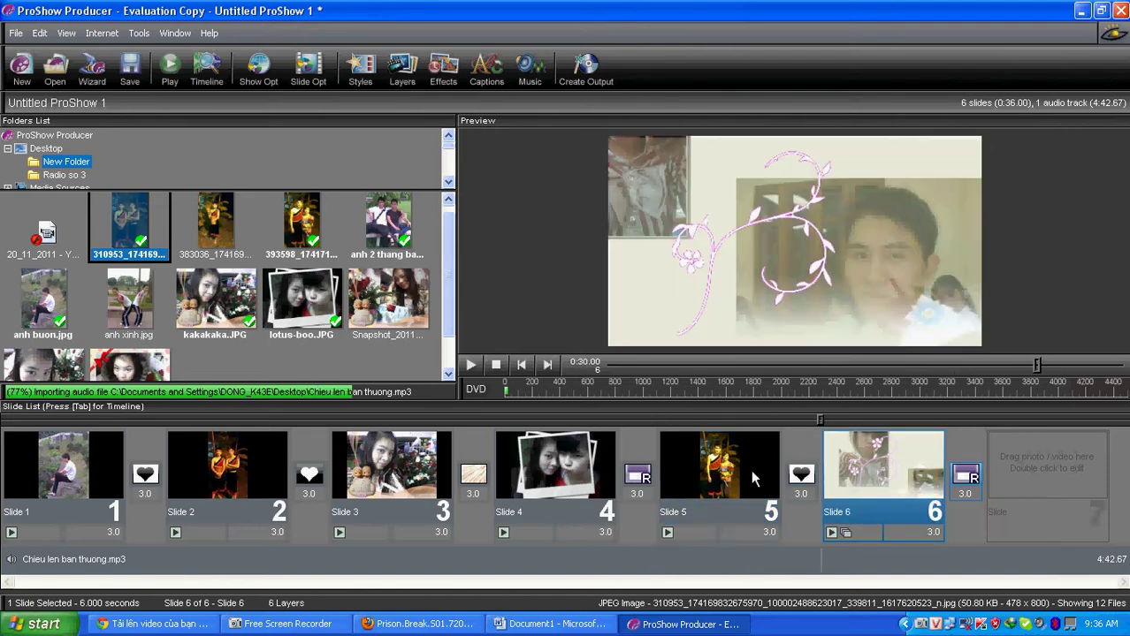
{"action": "mouse_move", "coordinate": [899, 468]}
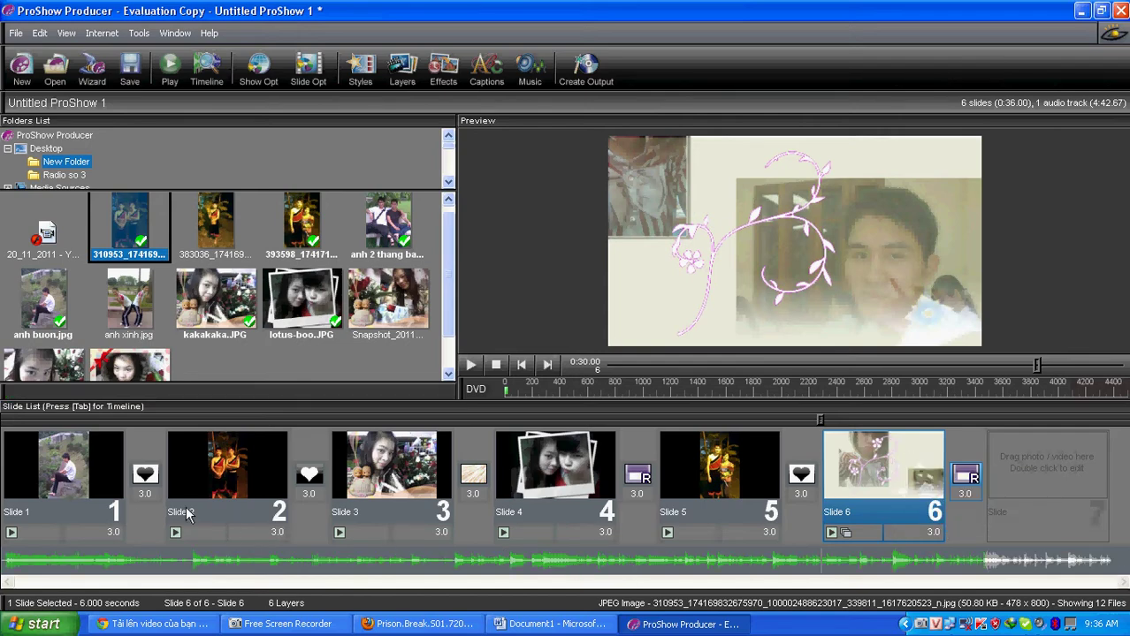
{"action": "left_click", "coordinate": [75, 485]}
{"action": "double_click", "coordinate": [972, 476]}
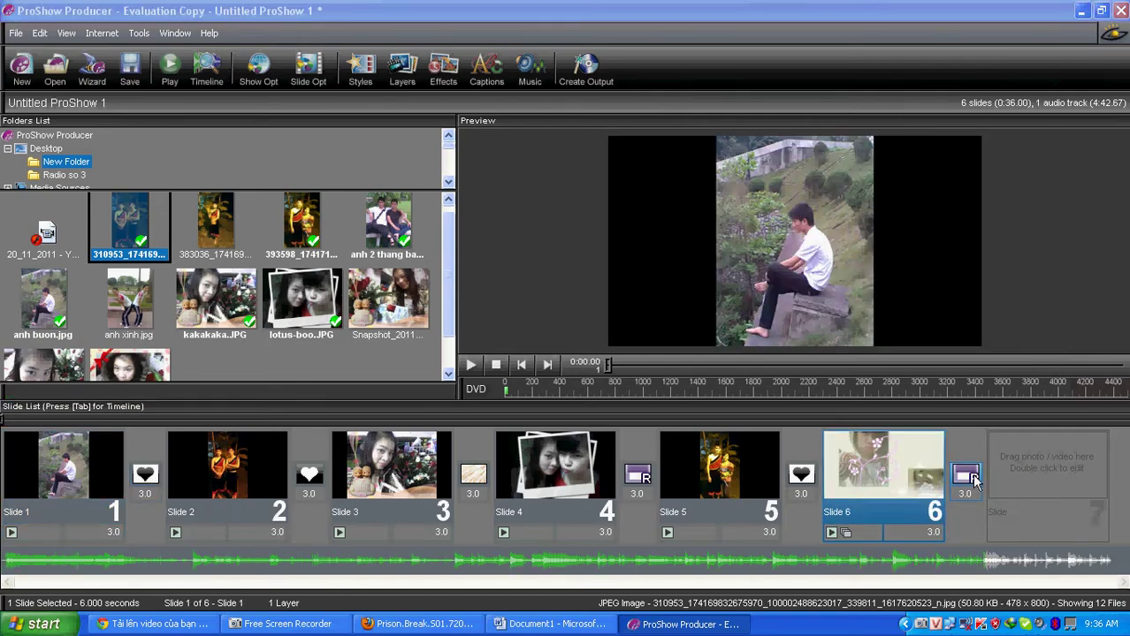
{"action": "left_click", "coordinate": [1119, 14]}
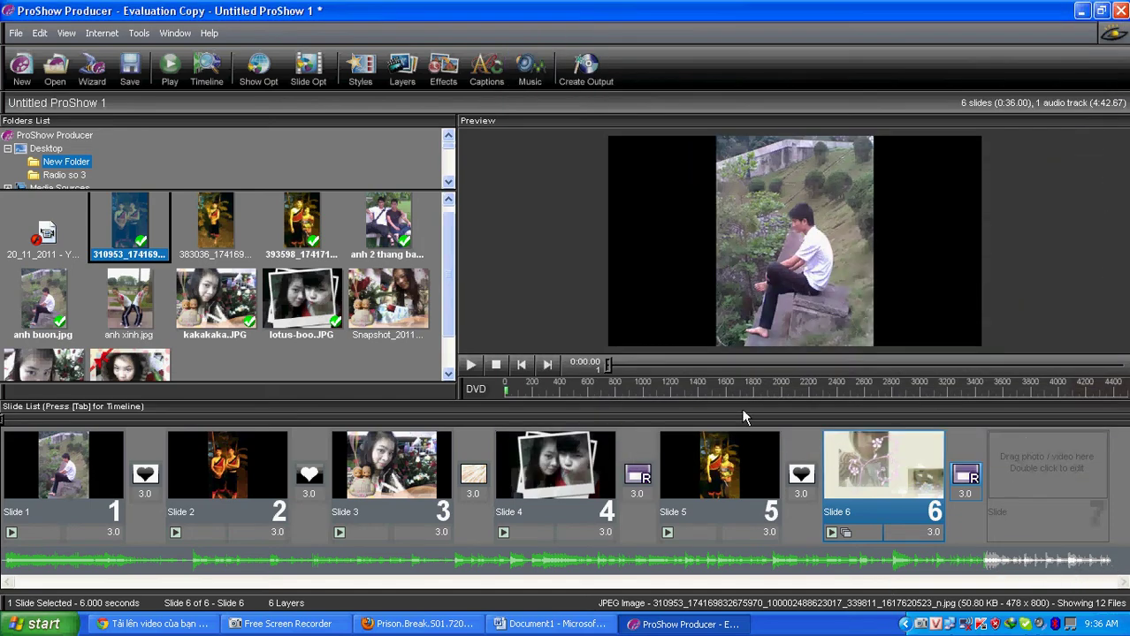
Step: Synchronize all slides and transitions to the length of the selected track Chieu len ban thuong.mp3 and close the show options
{"action": "left_click", "coordinate": [530, 67]}
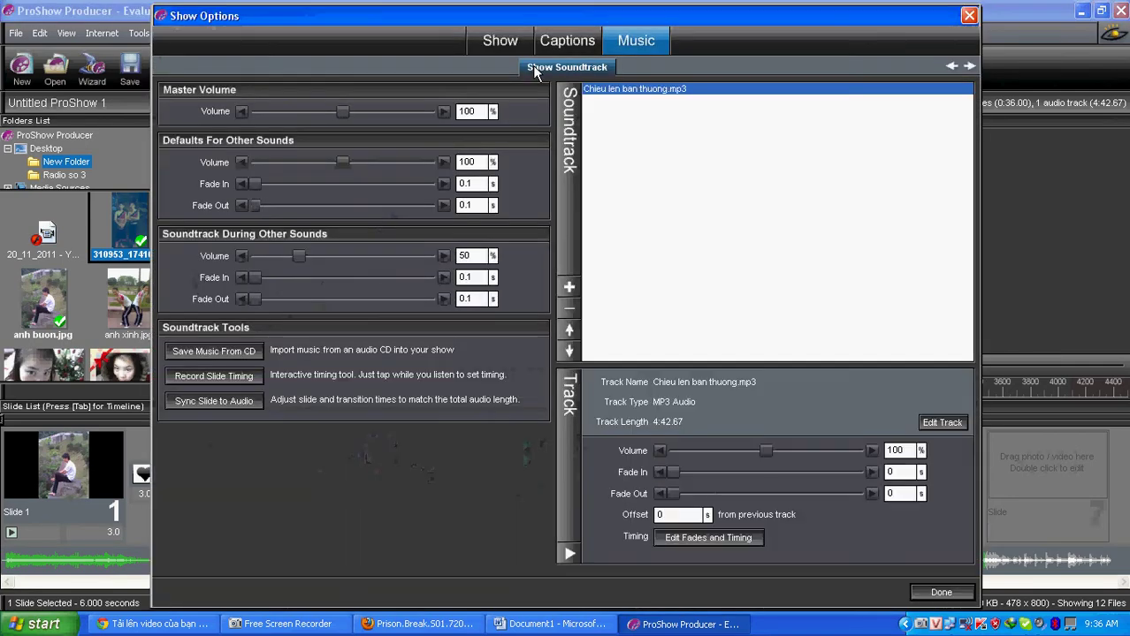
{"action": "left_click", "coordinate": [239, 401]}
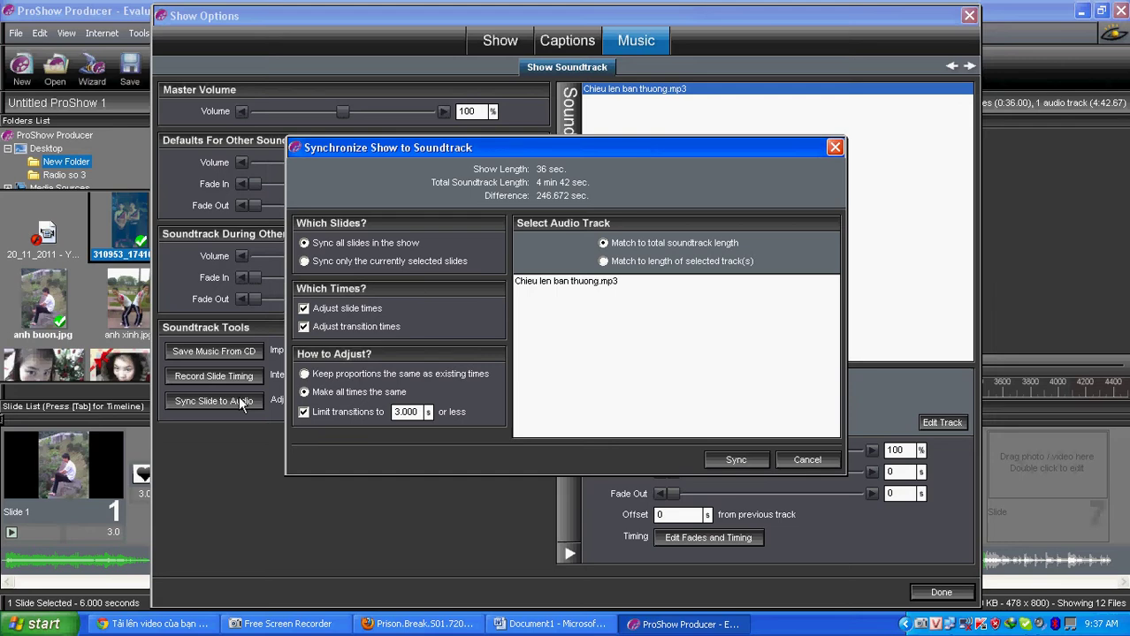
{"action": "left_click", "coordinate": [602, 262]}
{"action": "left_click", "coordinate": [590, 284]}
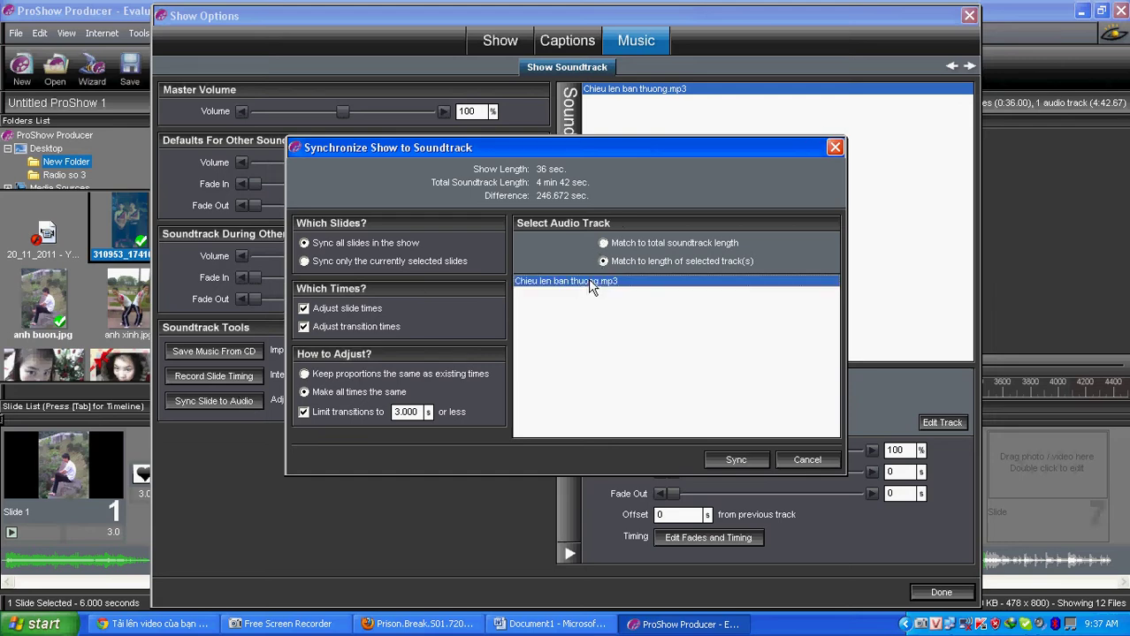
{"action": "left_click", "coordinate": [727, 460]}
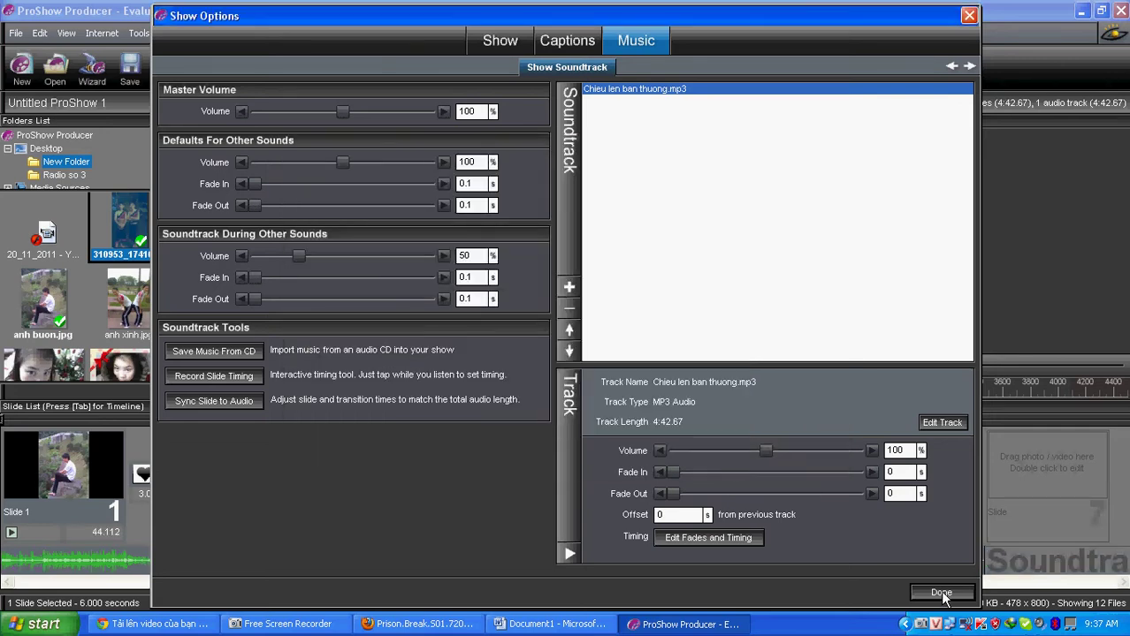
{"action": "left_click", "coordinate": [940, 592]}
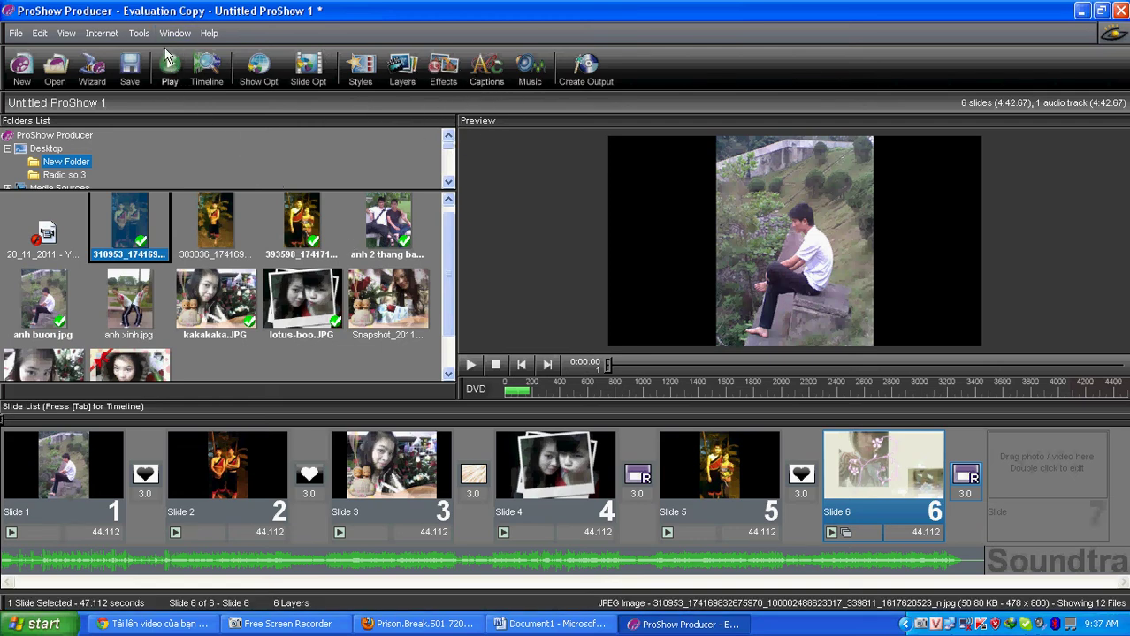
Step: Create a video file output of the show as AVI, with High Quality Progressive quality and the NTSC TV system
{"action": "left_click", "coordinate": [585, 65]}
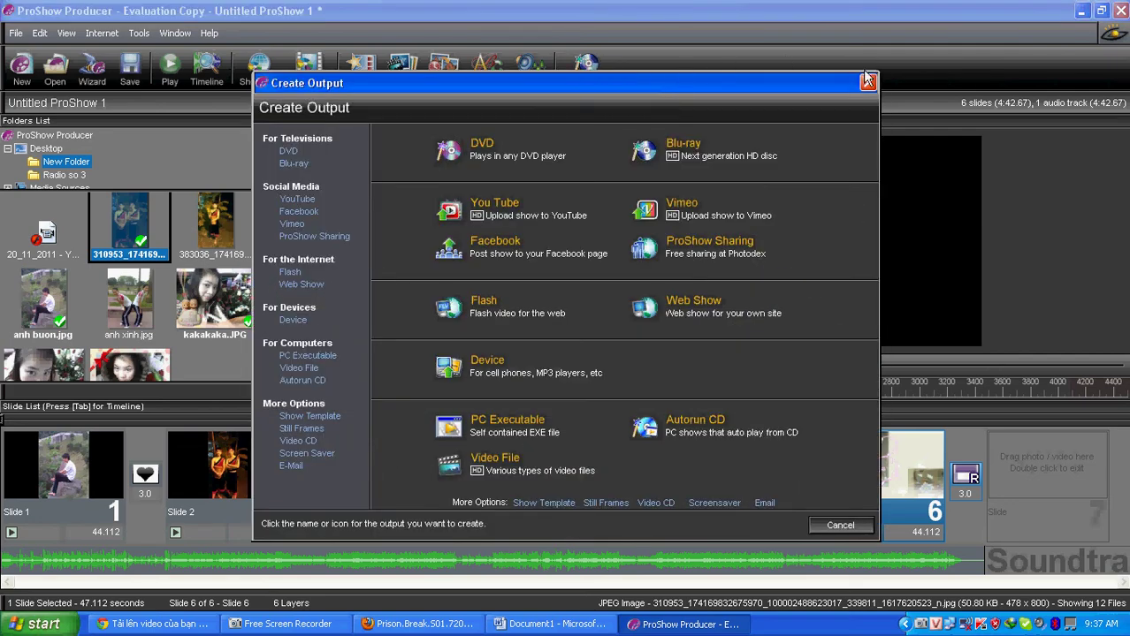
{"action": "left_click", "coordinate": [867, 81]}
{"action": "left_click", "coordinate": [590, 67]}
{"action": "left_click", "coordinate": [509, 458]}
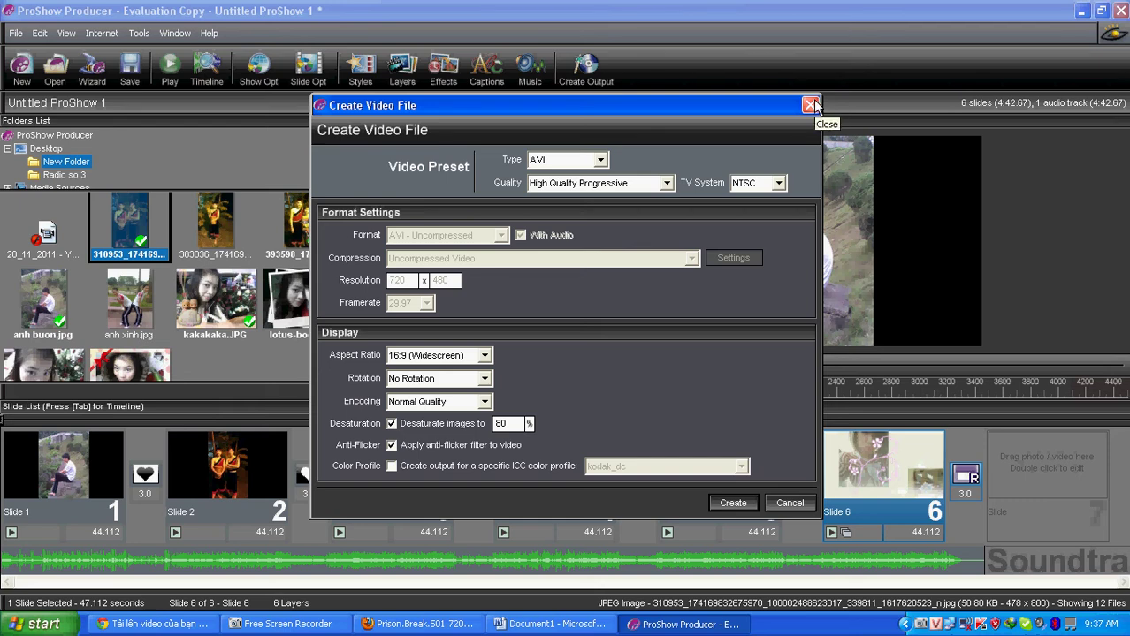
{"action": "left_click", "coordinate": [665, 183]}
{"action": "left_click", "coordinate": [667, 184]}
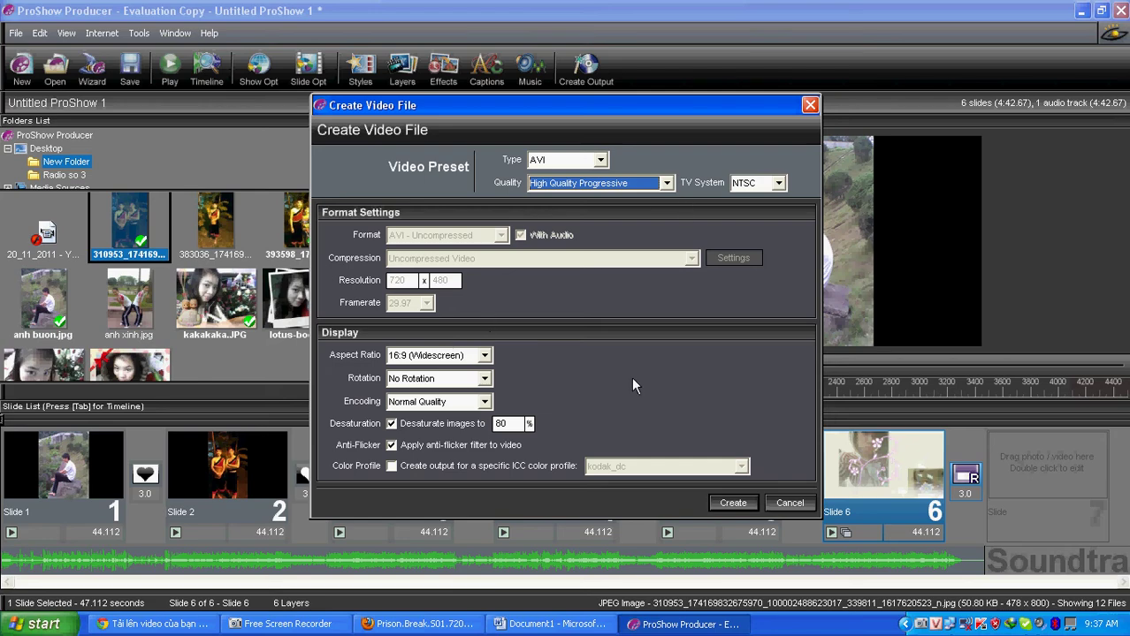
{"action": "left_click", "coordinate": [730, 504]}
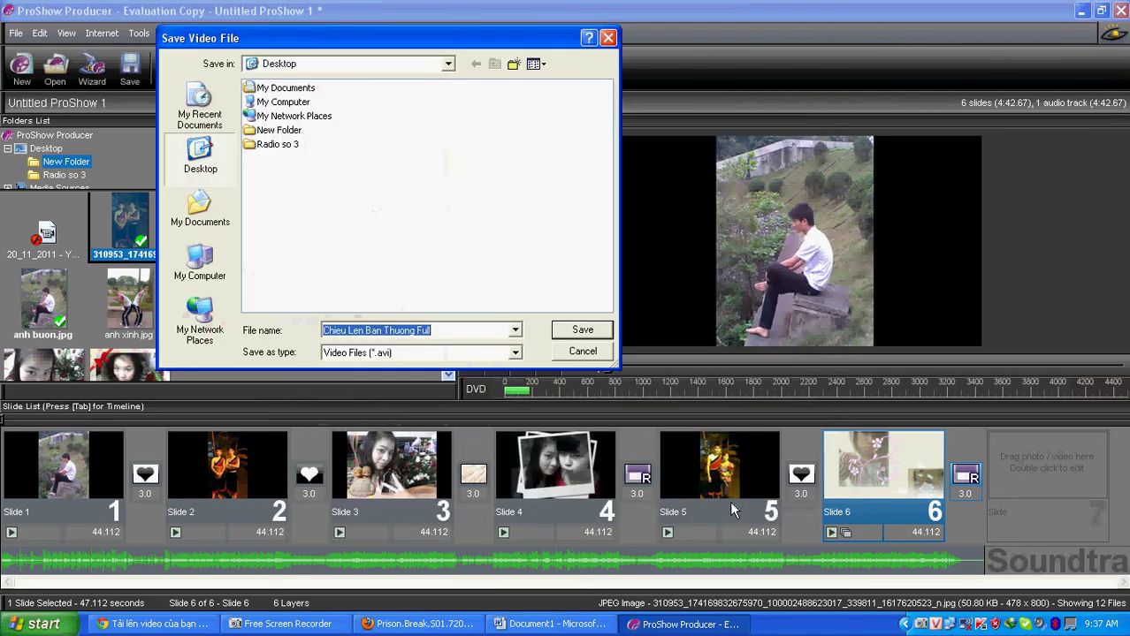
Step: Save the AVI video to the Desktop as Chieu Len Ban Thuong Full and start rendering despite the large file size
{"action": "left_click", "coordinate": [200, 209]}
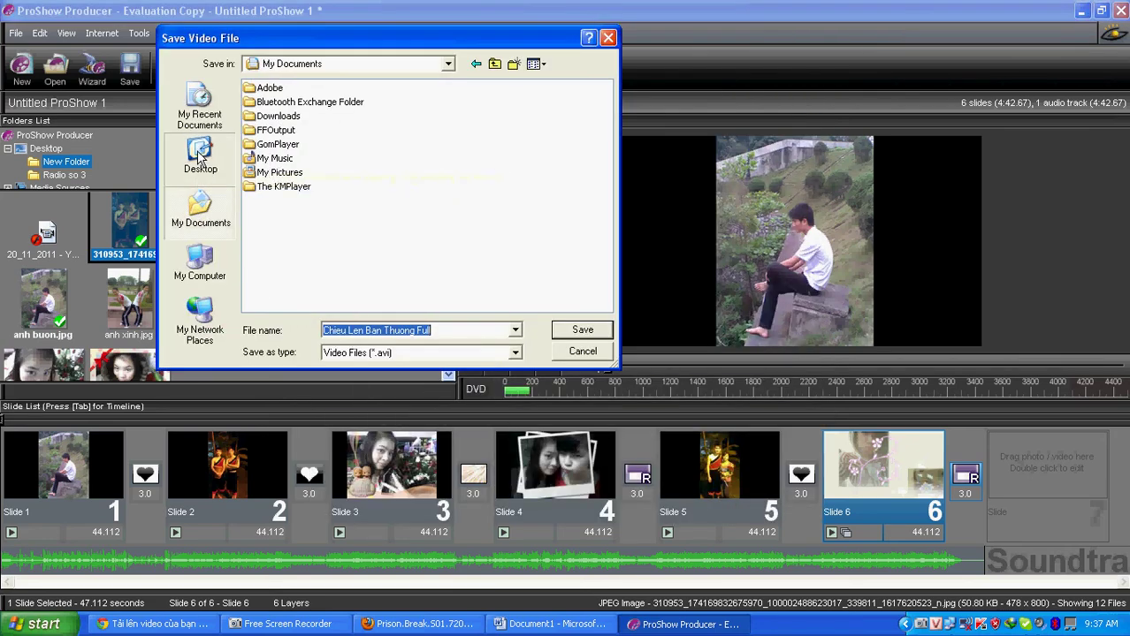
{"action": "left_click", "coordinate": [200, 157]}
{"action": "left_click", "coordinate": [200, 210]}
{"action": "left_click", "coordinate": [200, 163]}
{"action": "left_click", "coordinate": [200, 212]}
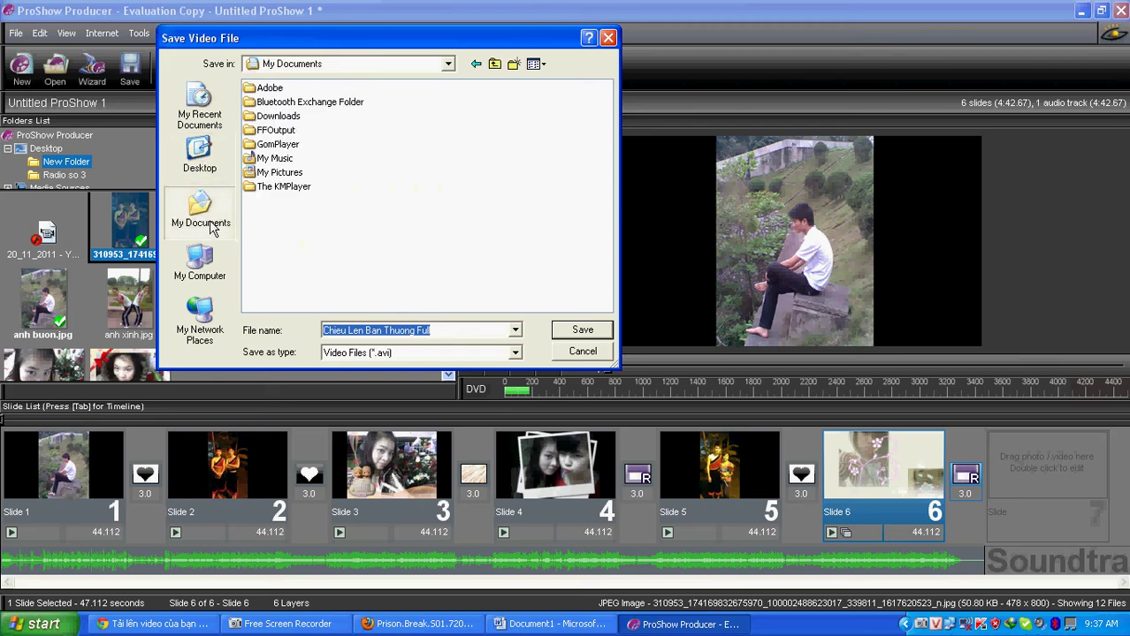
{"action": "left_click", "coordinate": [461, 330]}
{"action": "left_click_drag", "start_coordinate": [461, 330], "coordinate": [243, 323]}
{"action": "left_click", "coordinate": [470, 330]}
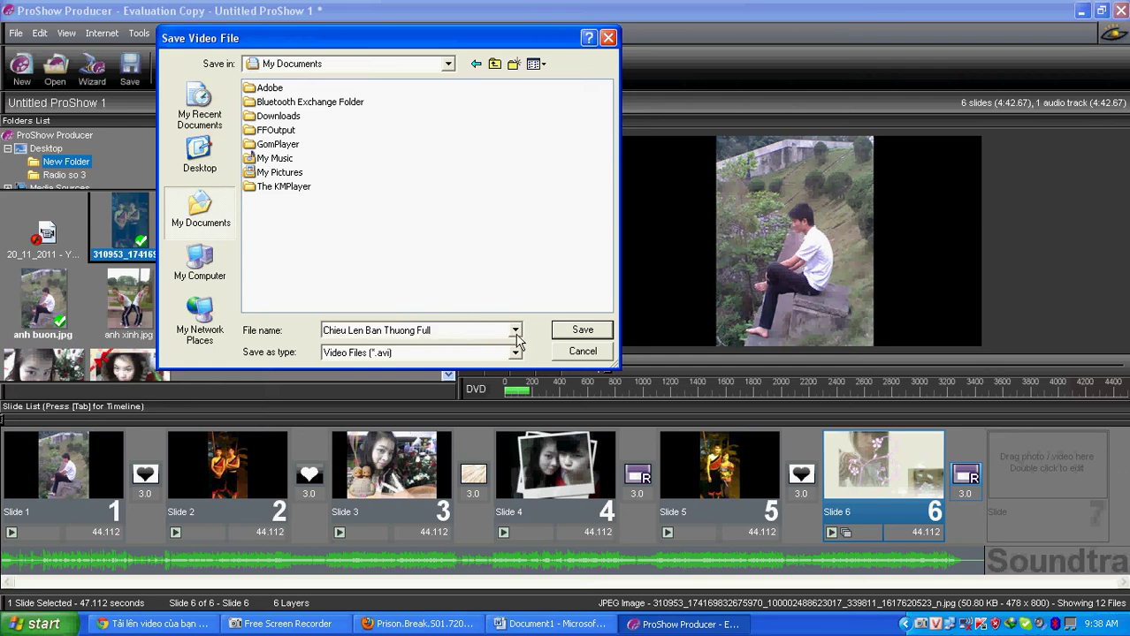
{"action": "left_click", "coordinate": [205, 163]}
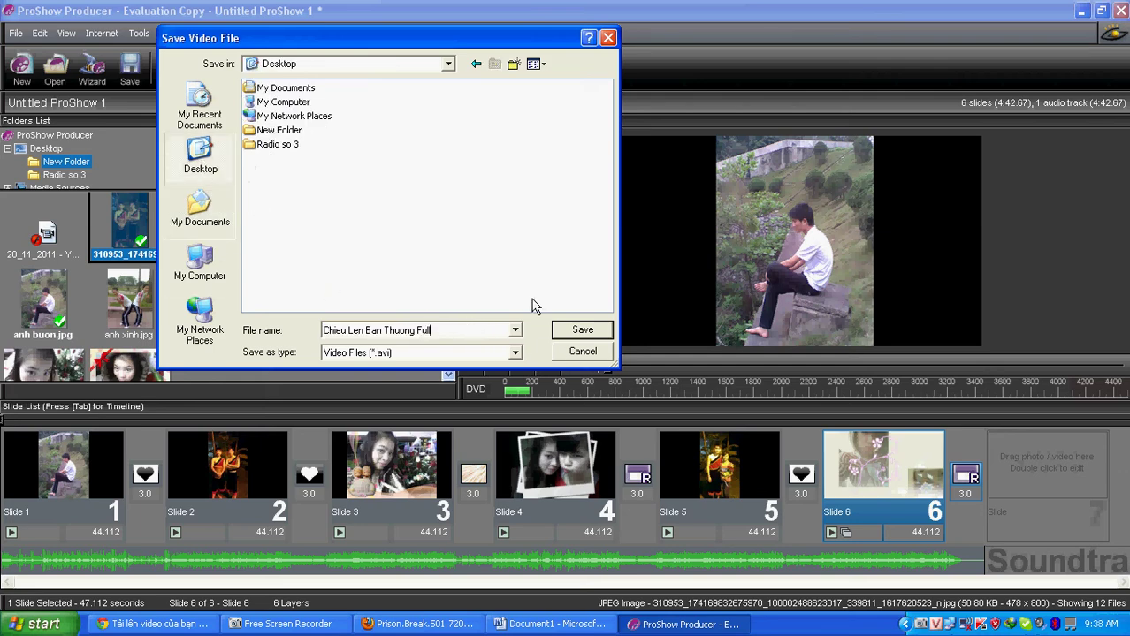
{"action": "left_click", "coordinate": [592, 333]}
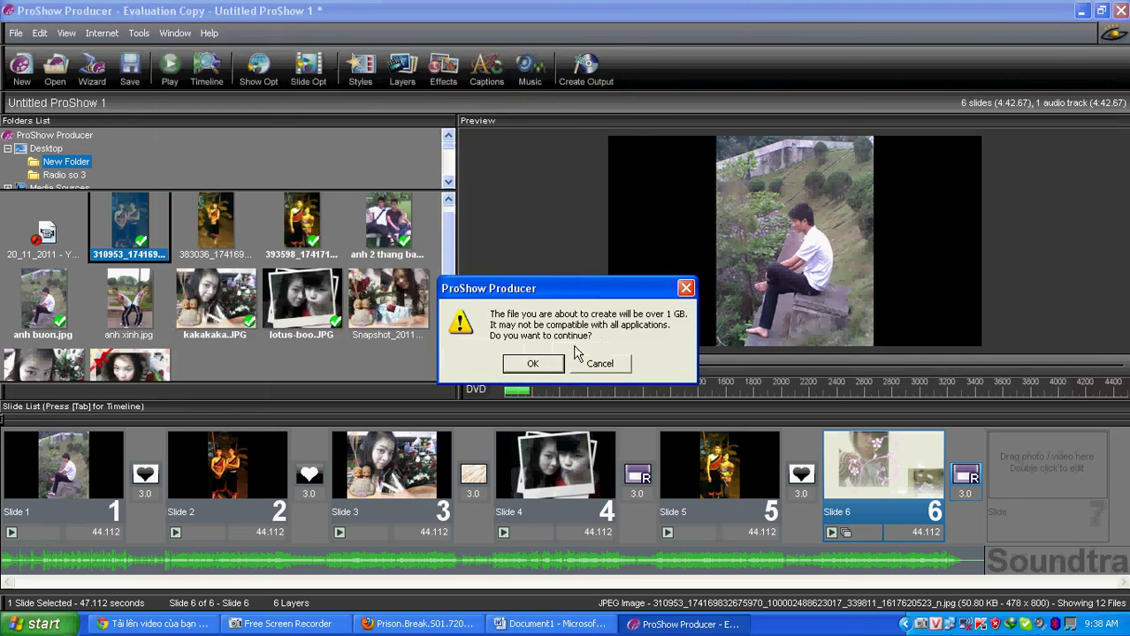
{"action": "left_click", "coordinate": [532, 364]}
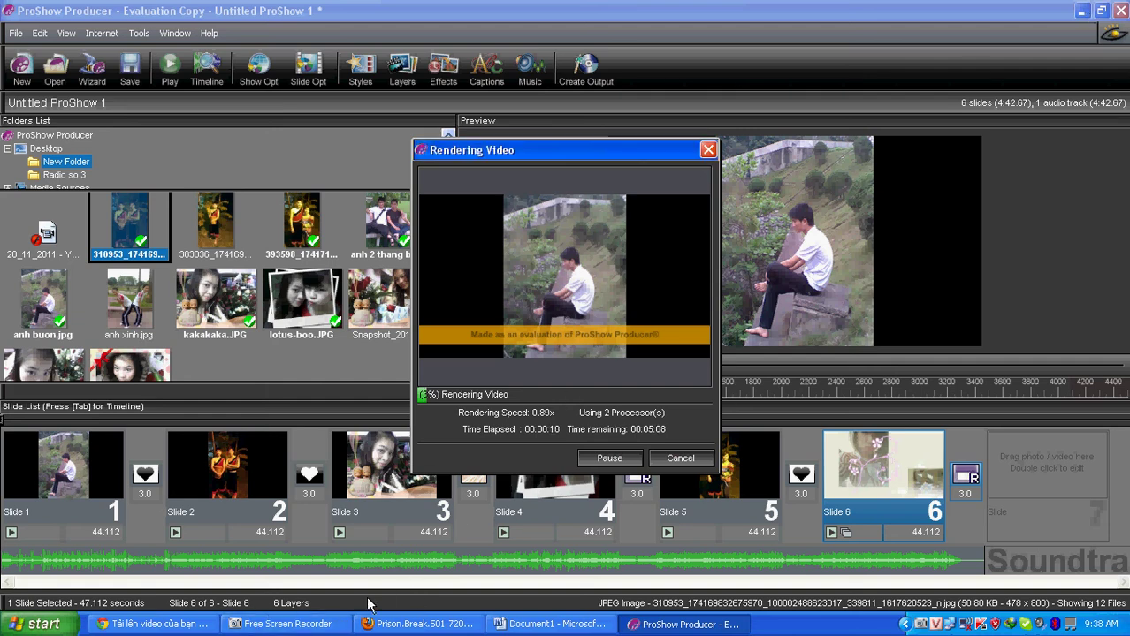
{"action": "left_click", "coordinate": [290, 630]}
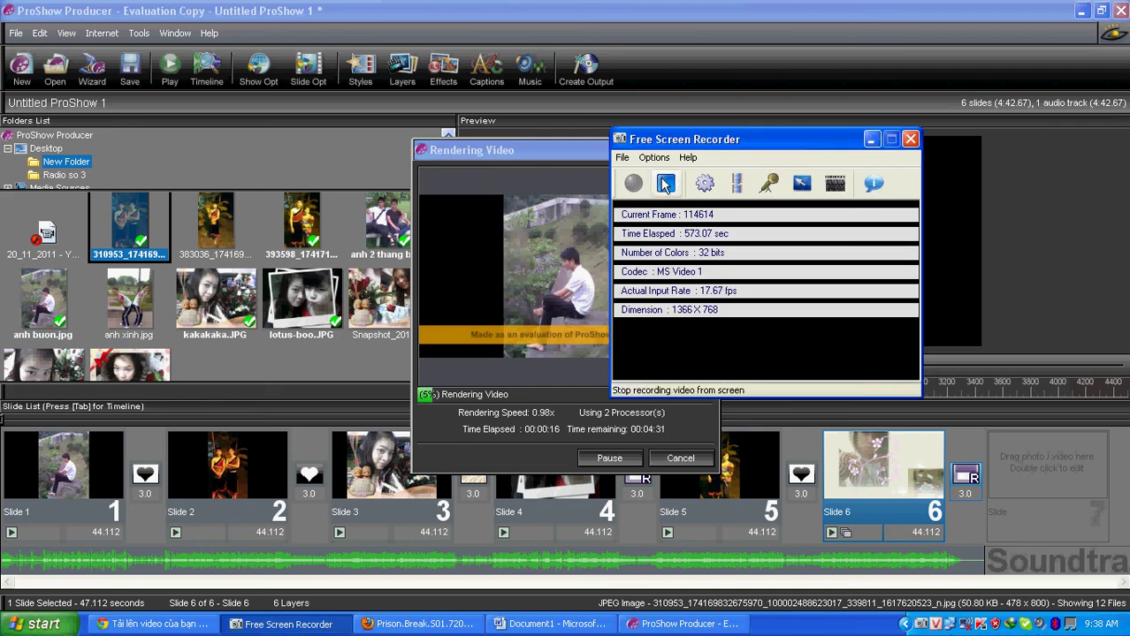
{"action": "left_click_drag", "start_coordinate": [710, 144], "coordinate": [514, 135]}
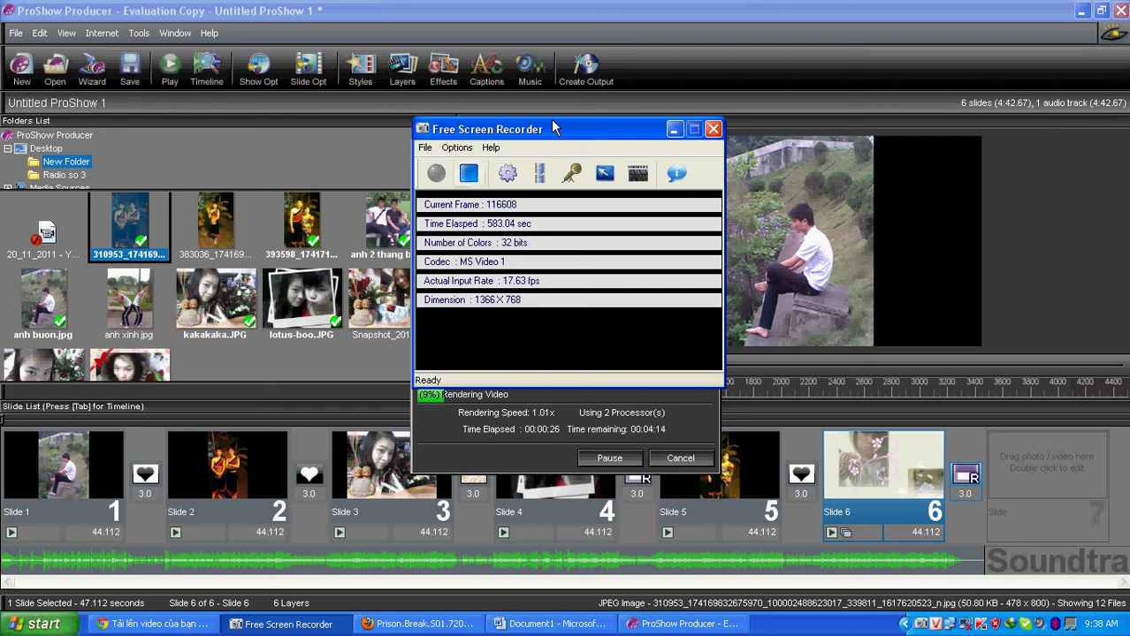
{"action": "left_click_drag", "start_coordinate": [553, 126], "coordinate": [489, 60]}
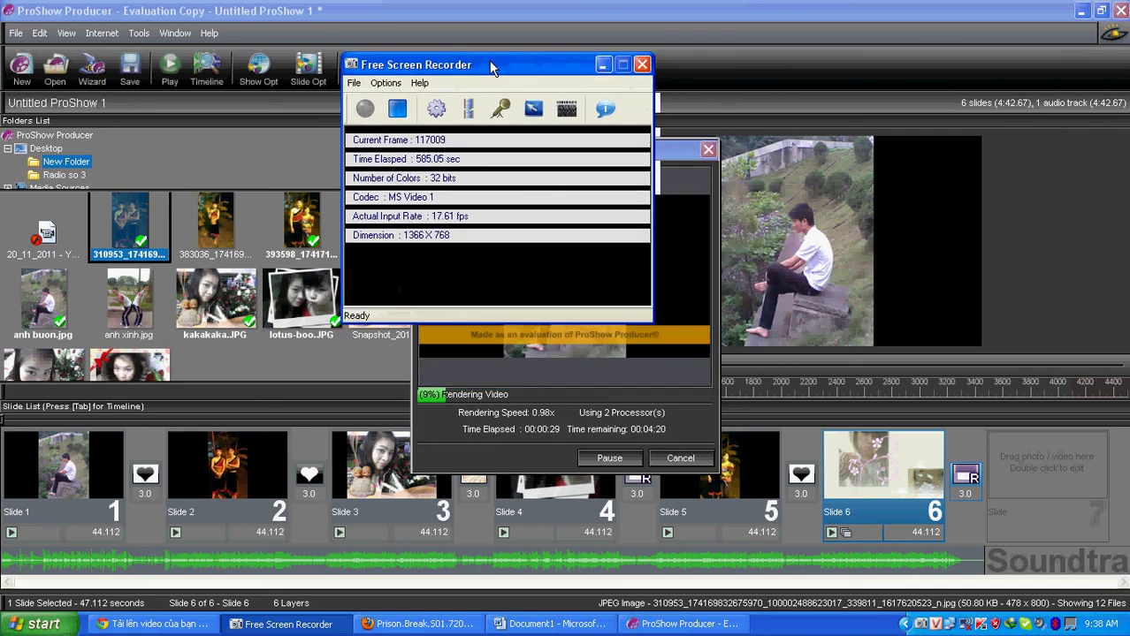